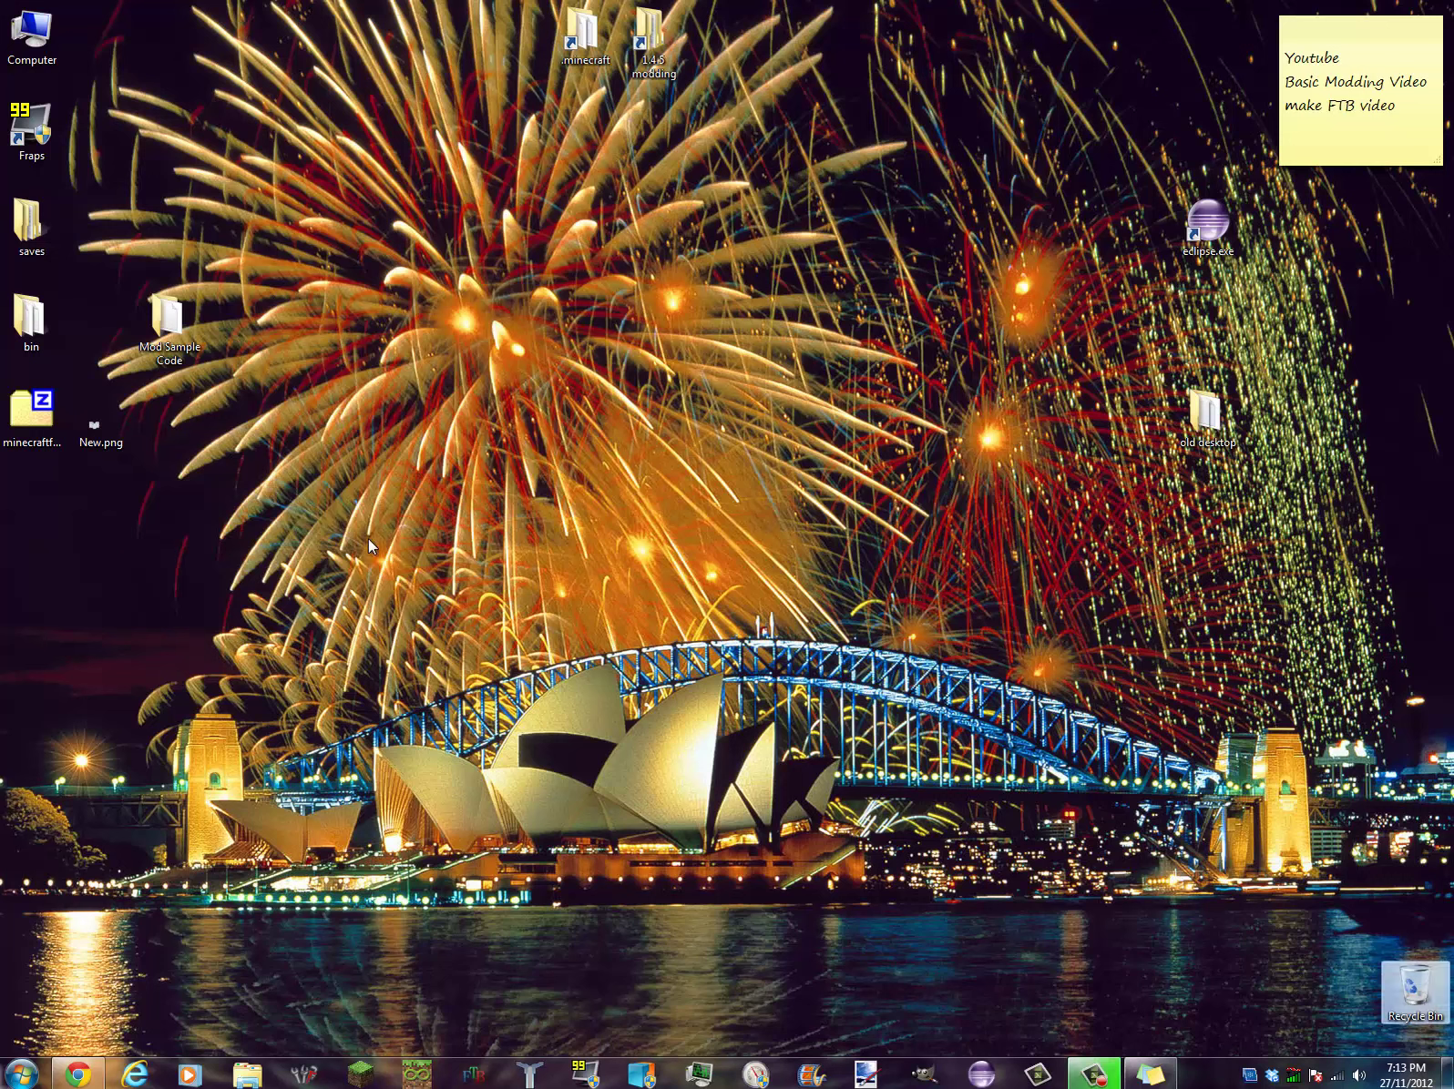
# - Restore the Chrome window showing the Minecraft Forge download page from the taskbar
pyautogui.moveTo(365, 520); pyautogui.dragTo(745, 822)
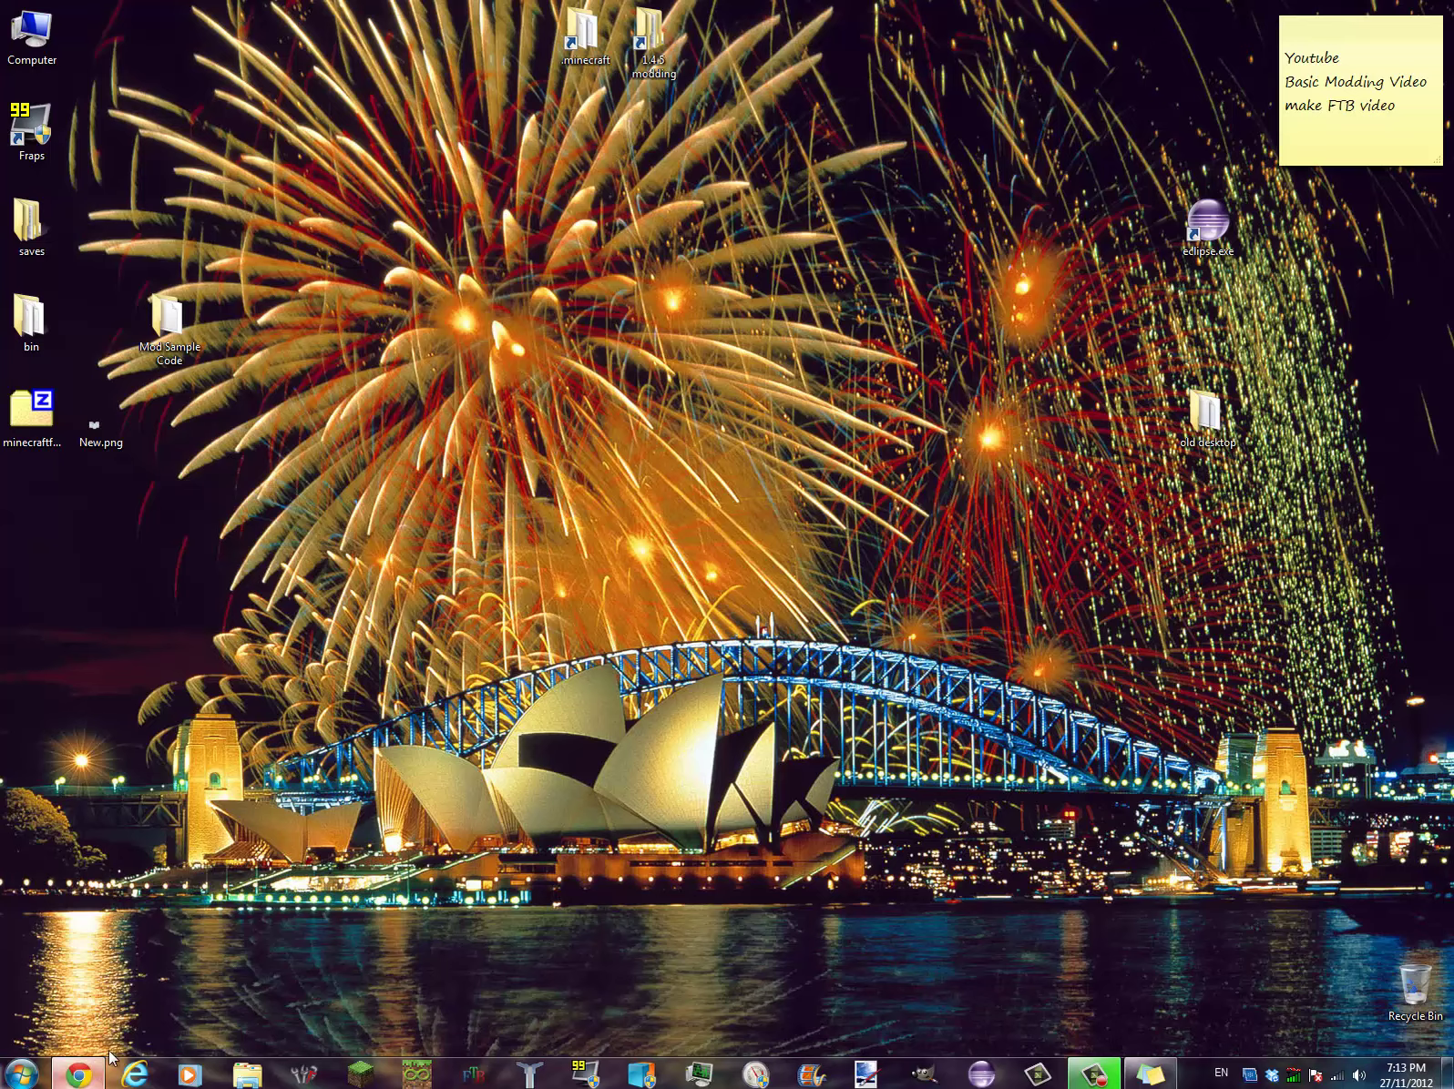
pyautogui.click(75, 1078)
pyautogui.scroll(-1, 509, 292)
pyautogui.scroll(1, 511, 300)
pyautogui.scroll(2, 514, 318)
pyautogui.scroll(-2, 544, 363)
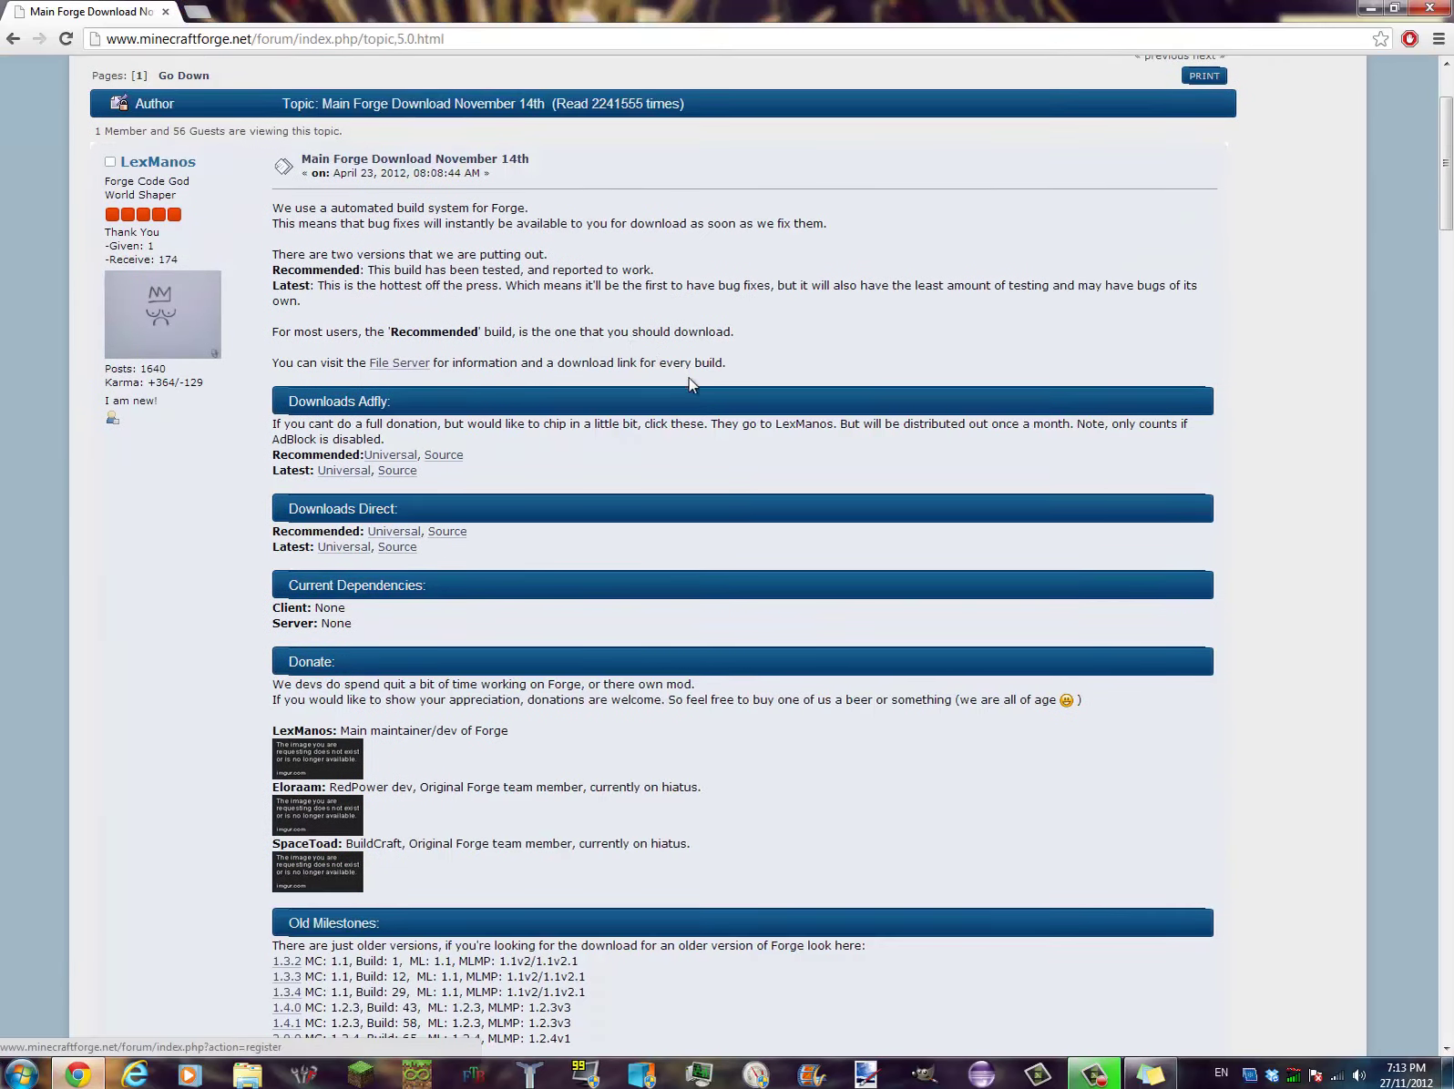
pyautogui.scroll(-5, 451, 188)
pyautogui.scroll(2, 795, 454)
pyautogui.scroll(5, 1021, 569)
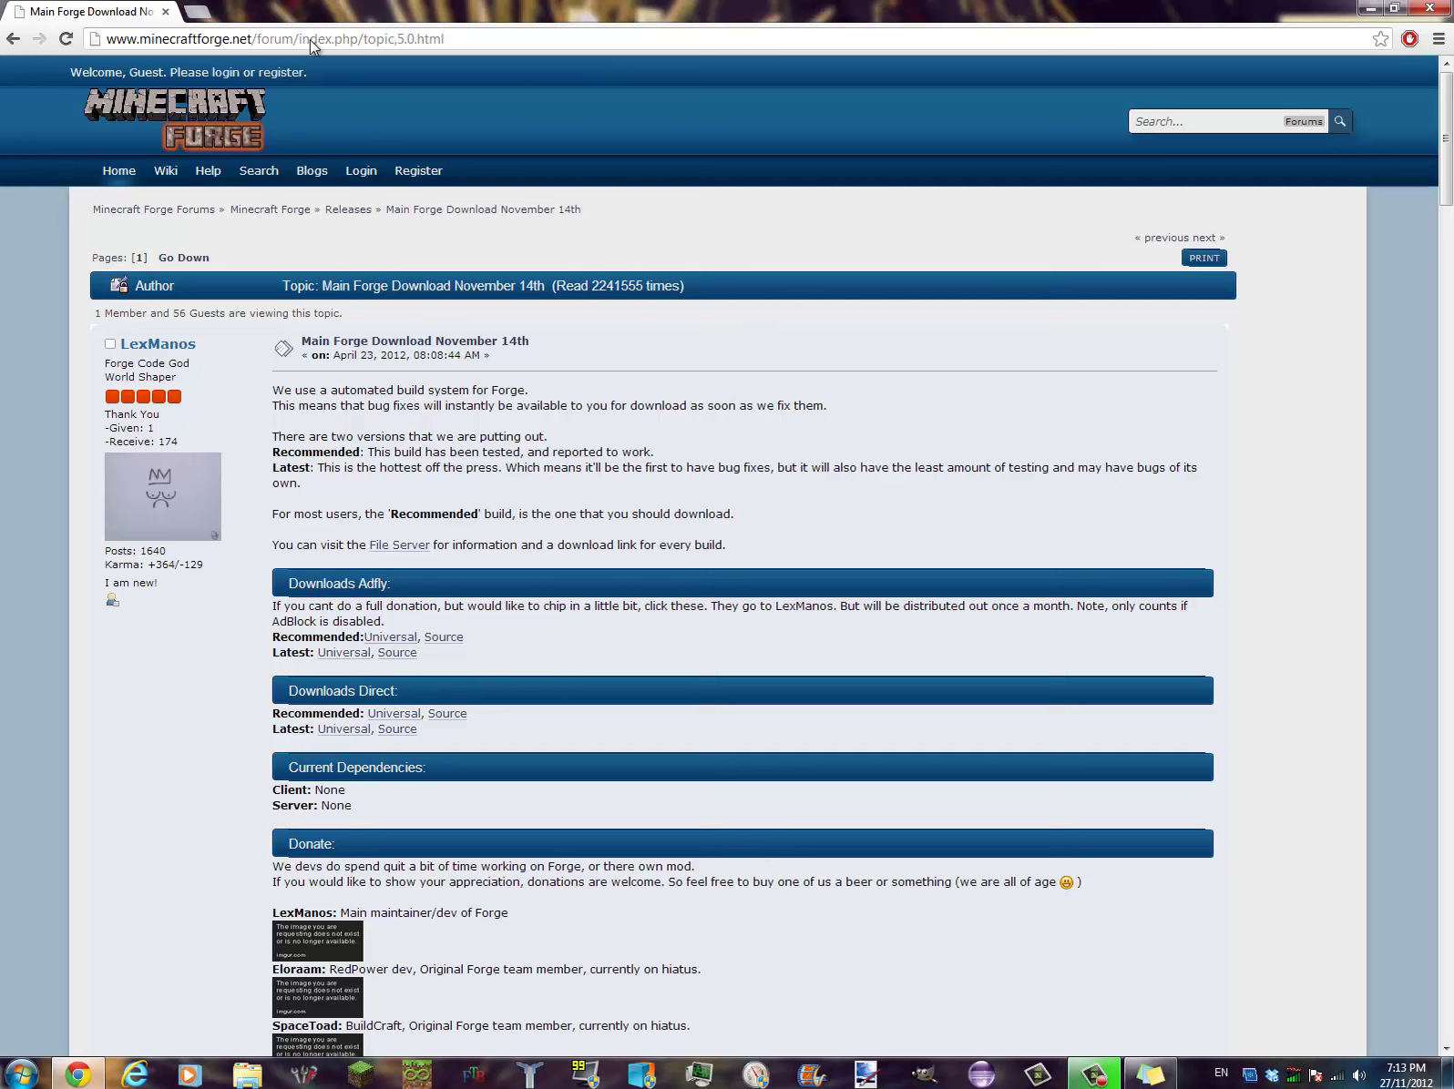
# - Select and deselect the Forge page address, then minimize the browser window
pyautogui.click(532, 41)
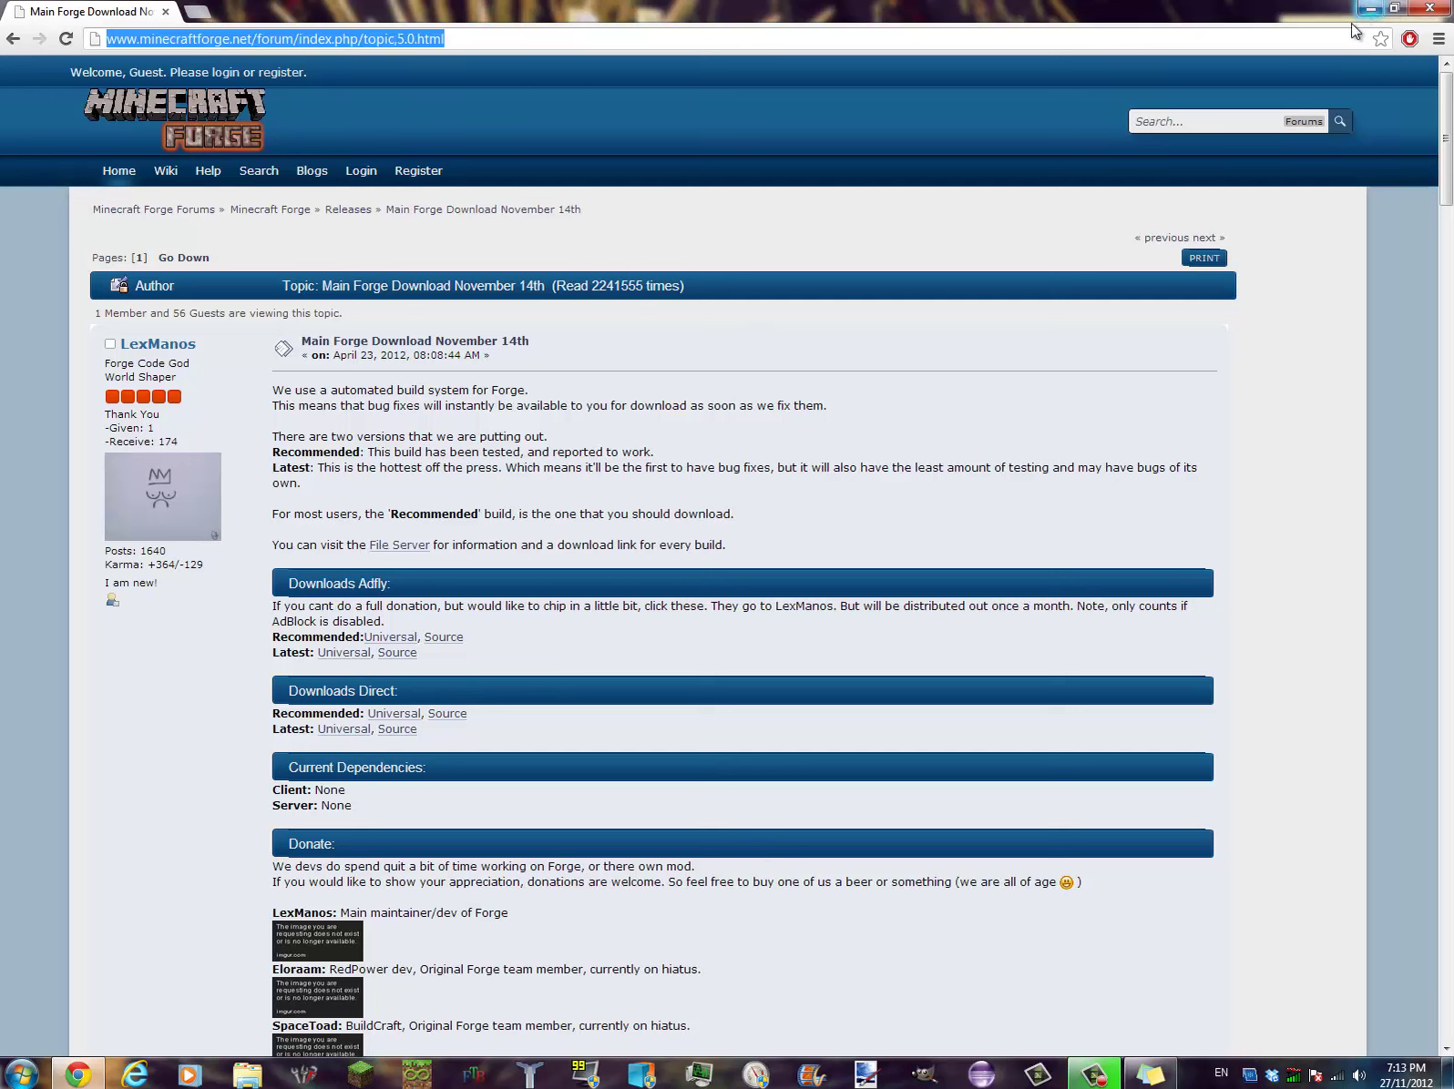
pyautogui.click(1069, 40)
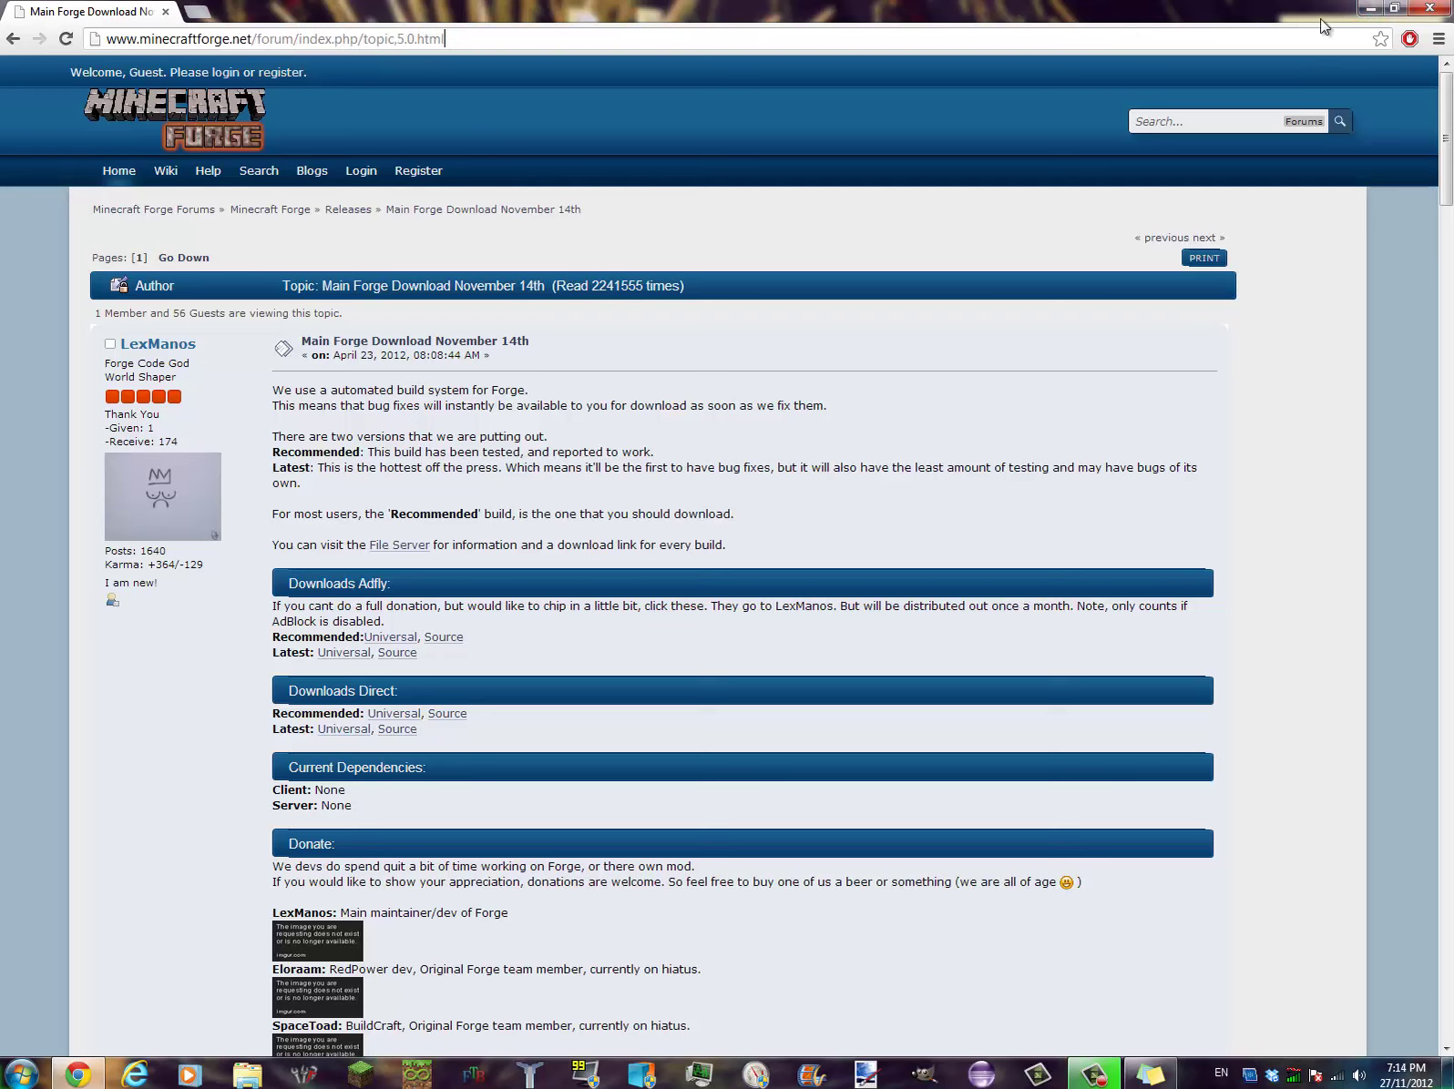
pyautogui.click(1371, 10)
# - Open the Start menu to search for the %appdata% folder
pyautogui.click(21, 1074)
pyautogui.click(20, 1073)
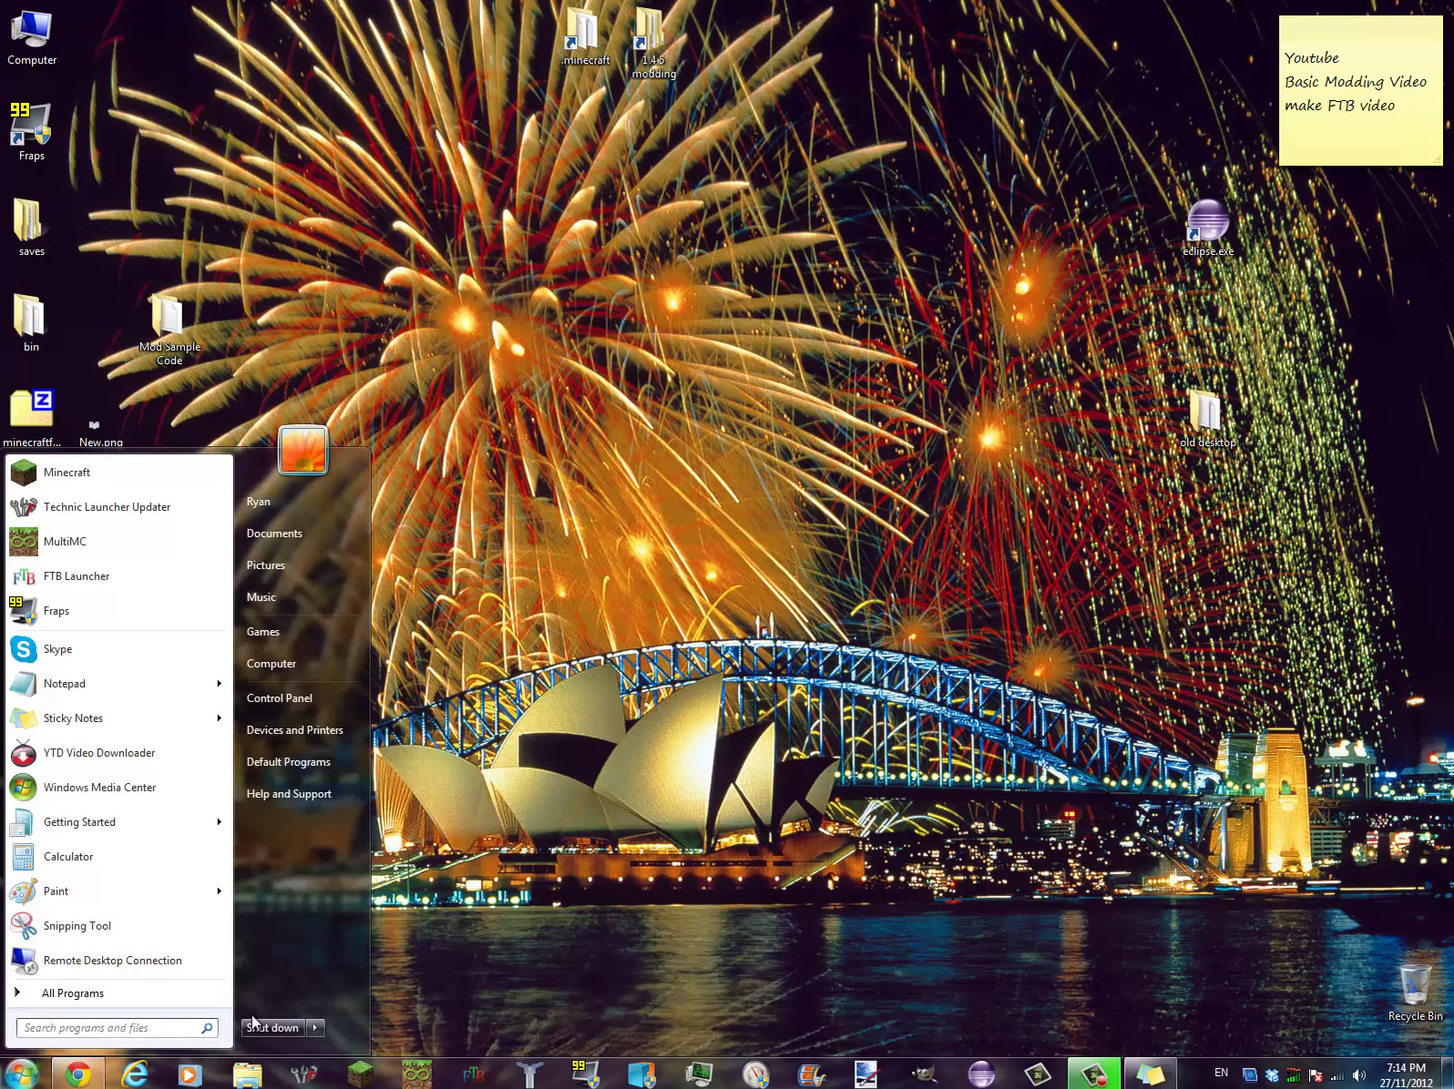
pyautogui.write('%appdata%\\')
# - Open AppData Roaming, browse into .minecraft\bin, and select minecraft.jar
pyautogui.press('Return')
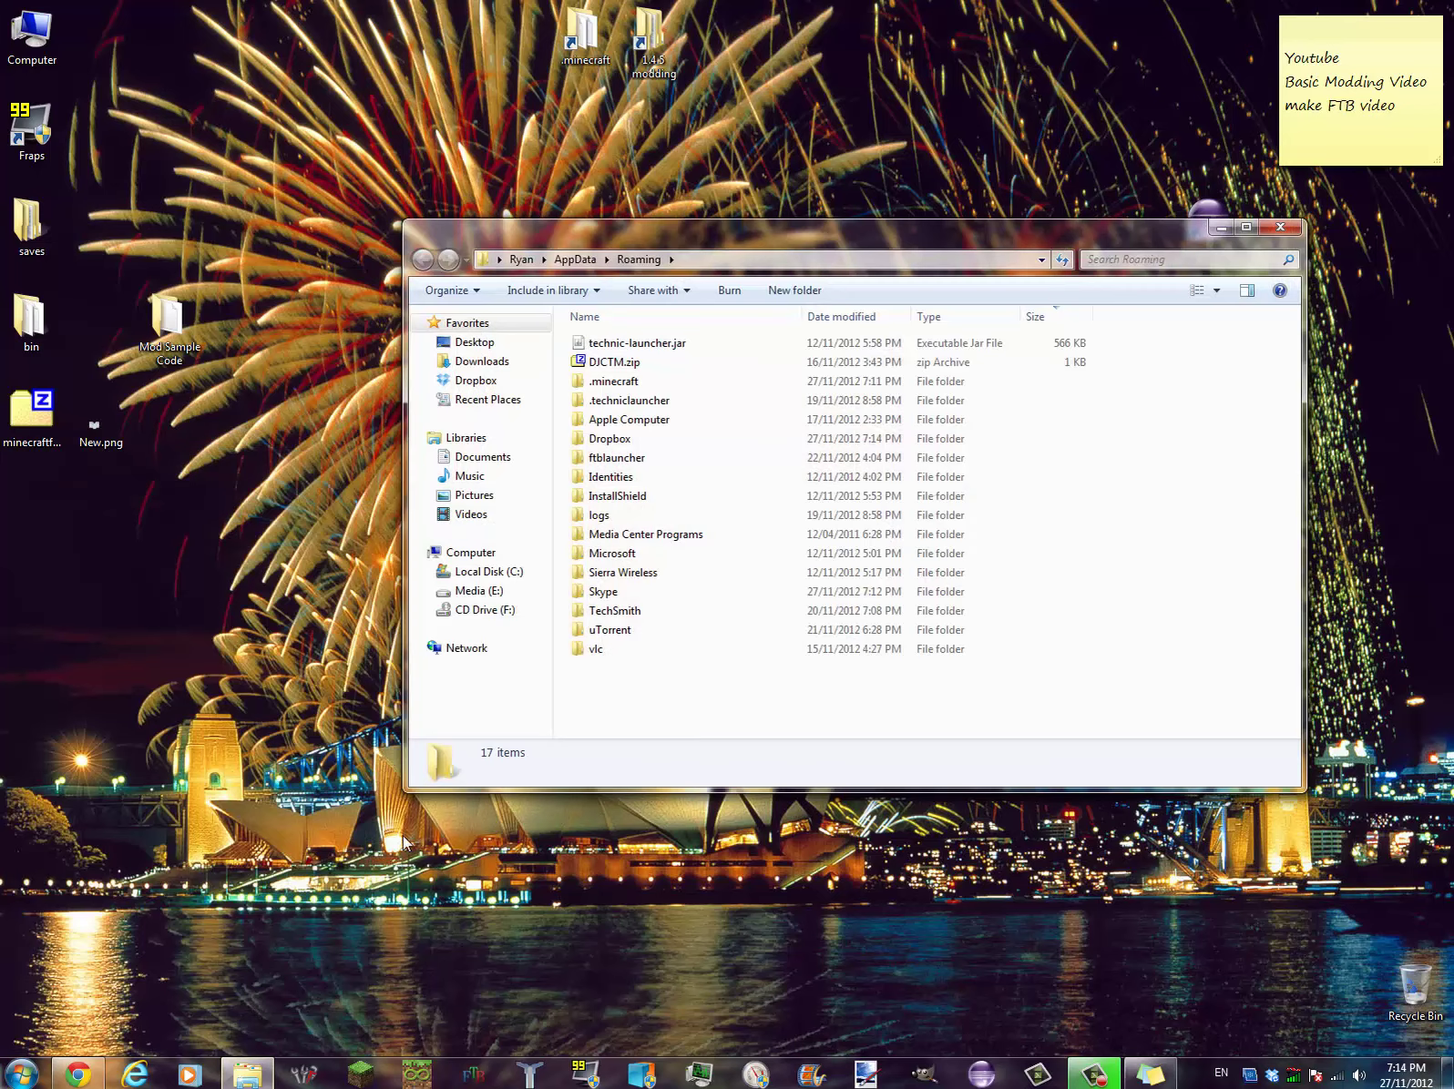
pyautogui.doubleClick(625, 387)
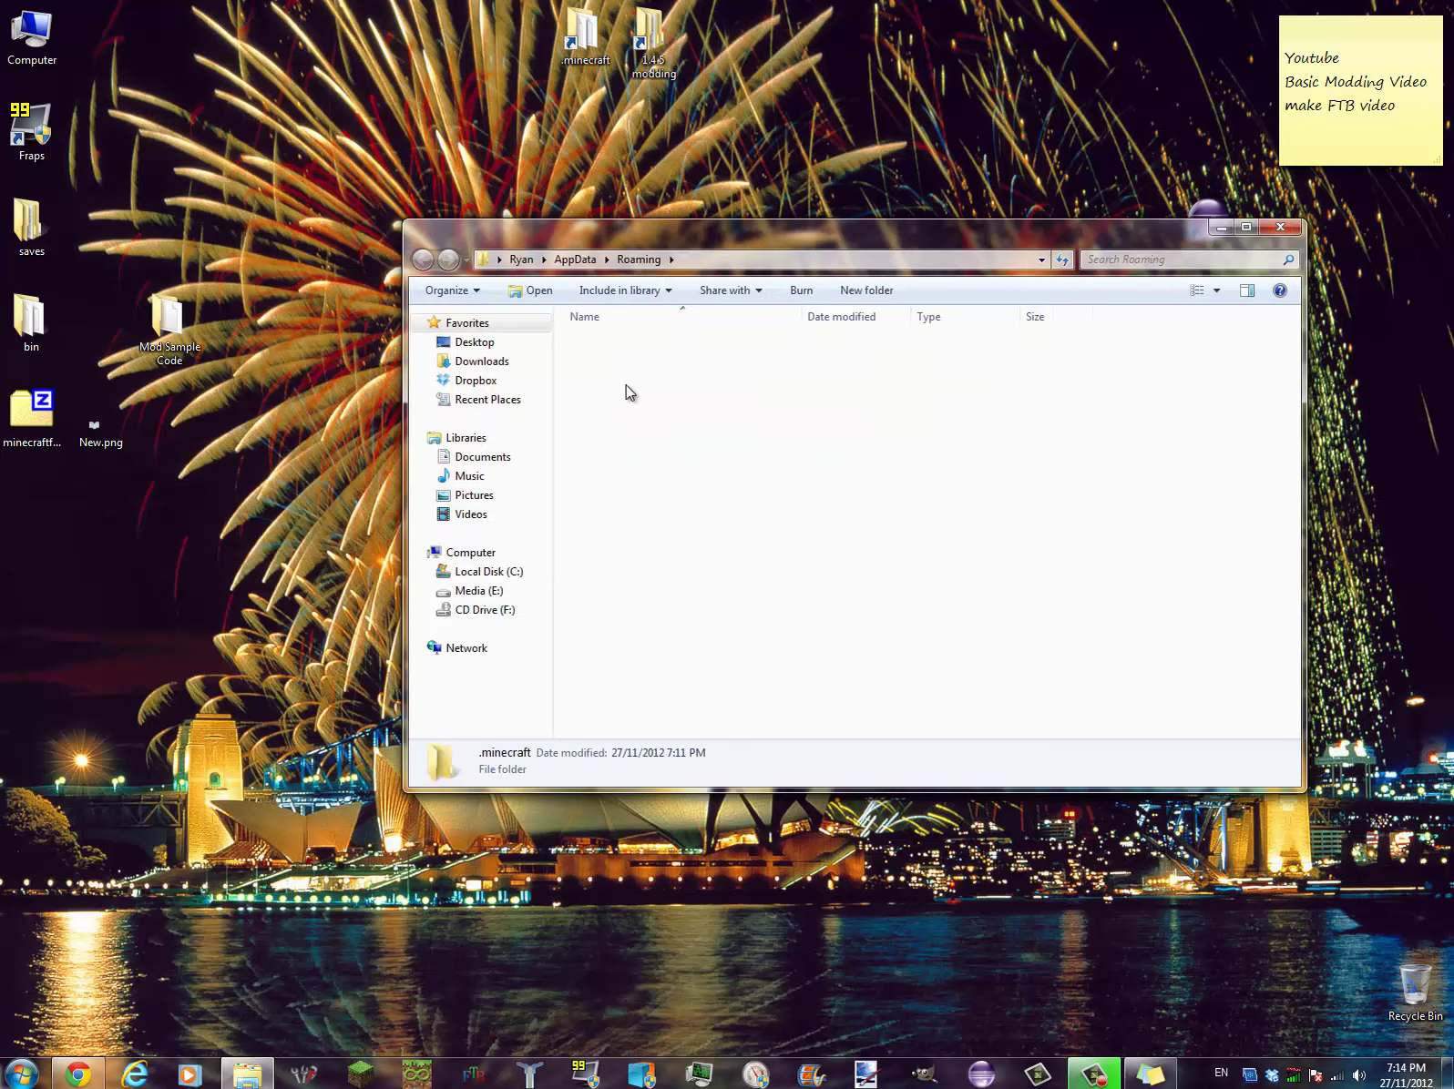
pyautogui.click(639, 259)
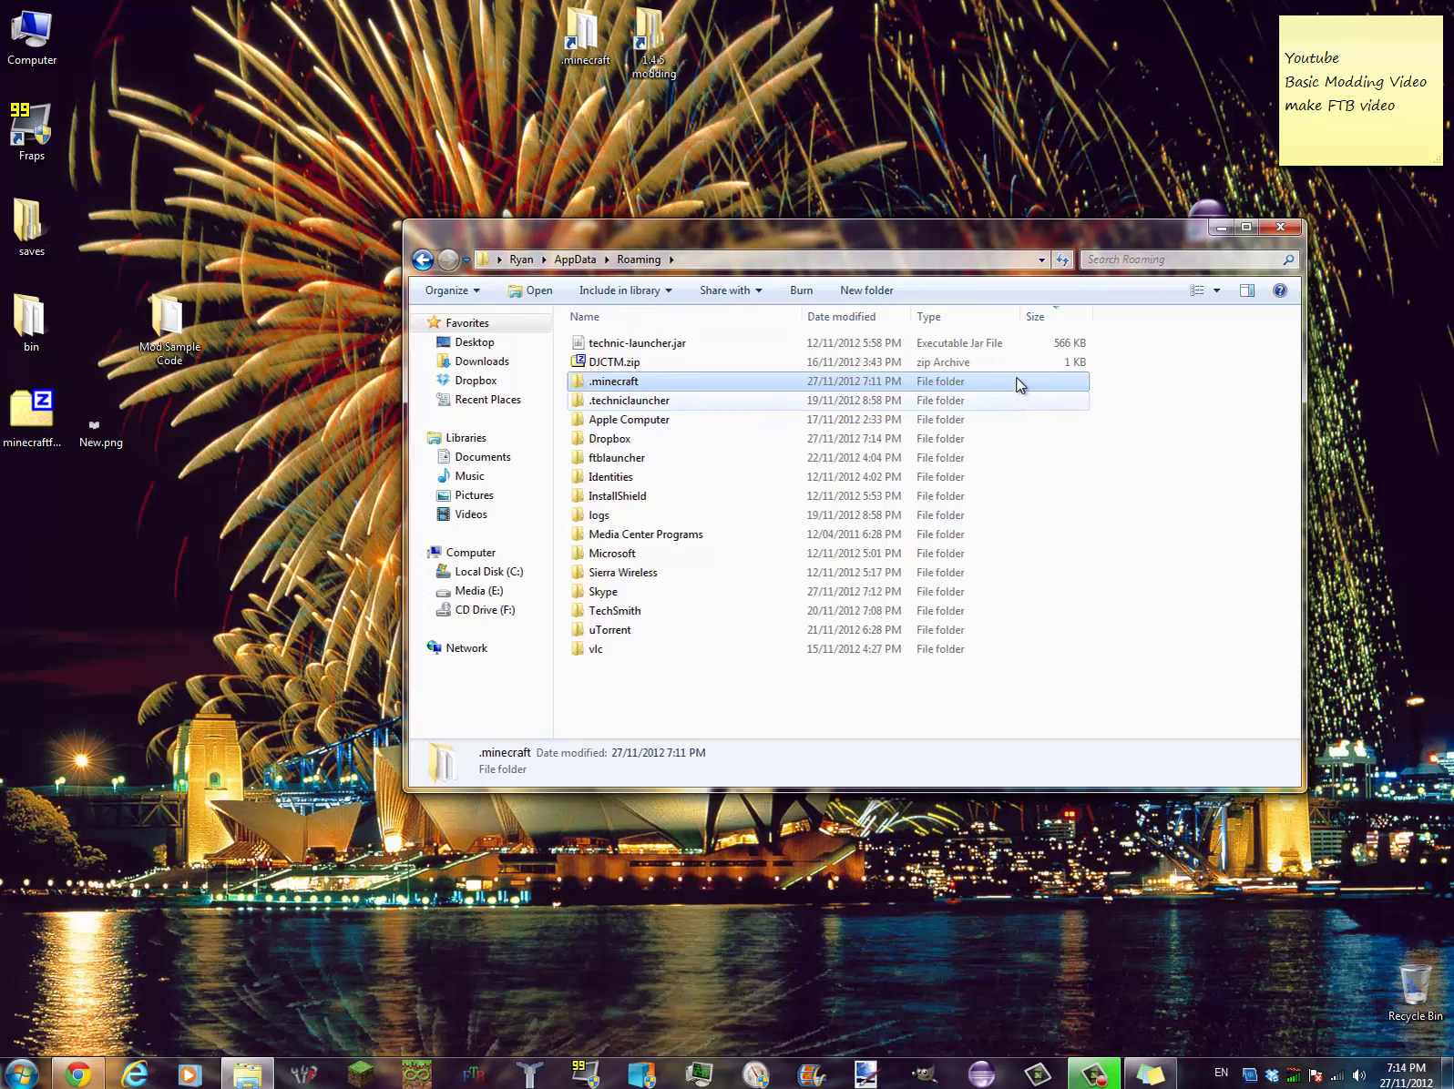
pyautogui.doubleClick(841, 383)
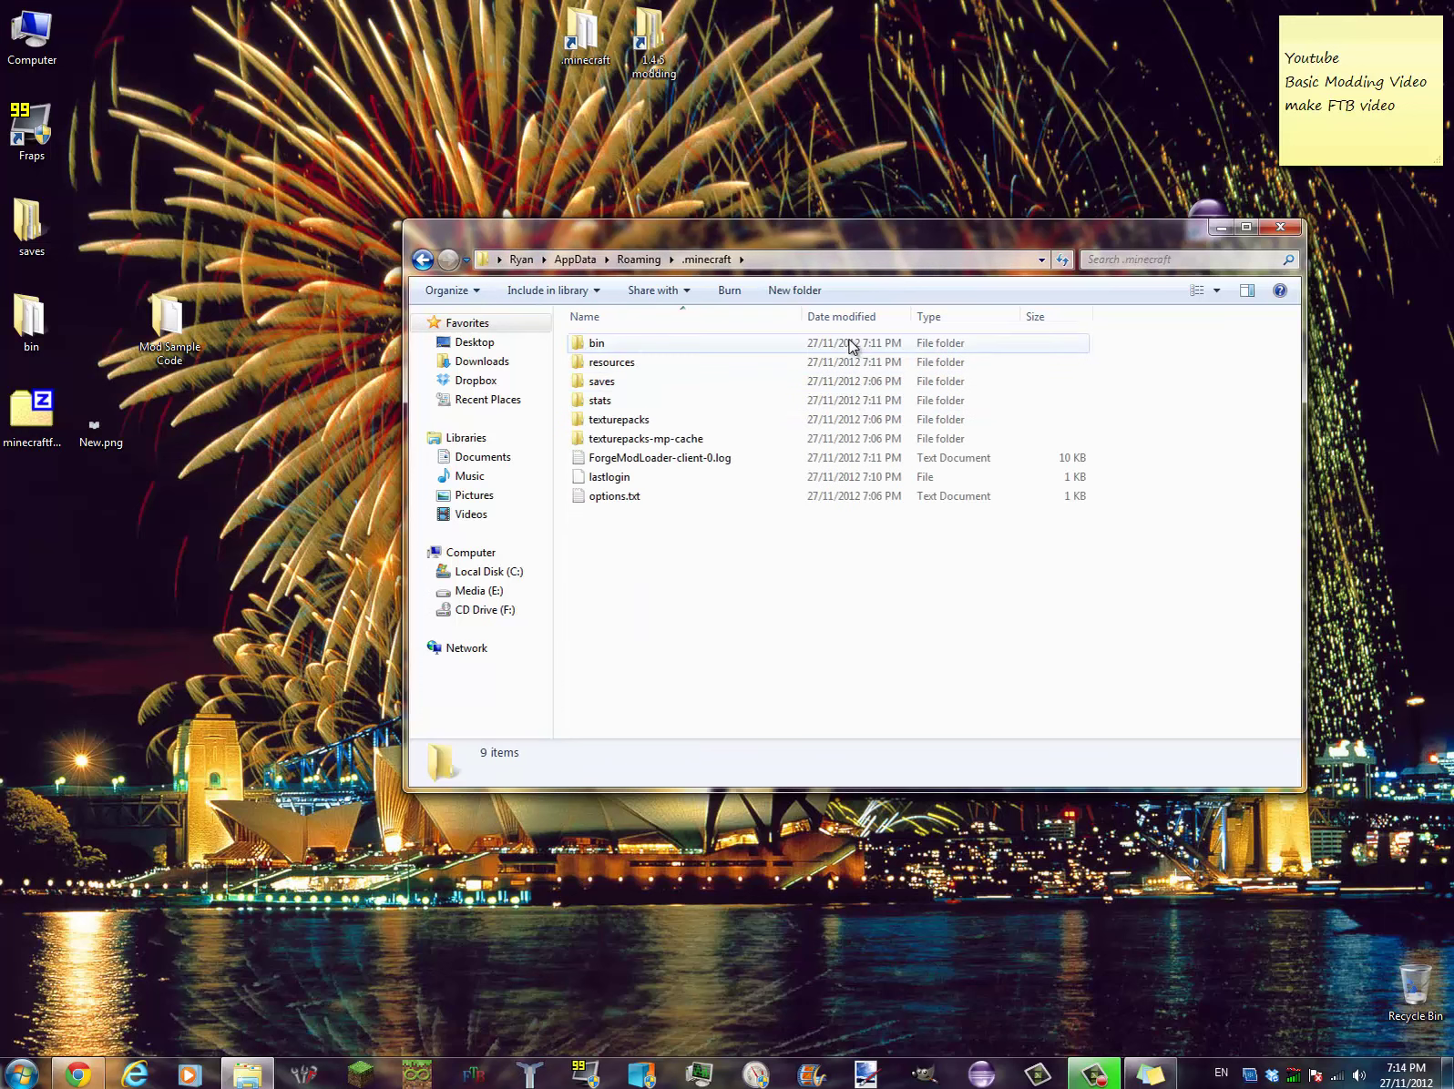
pyautogui.doubleClick(849, 343)
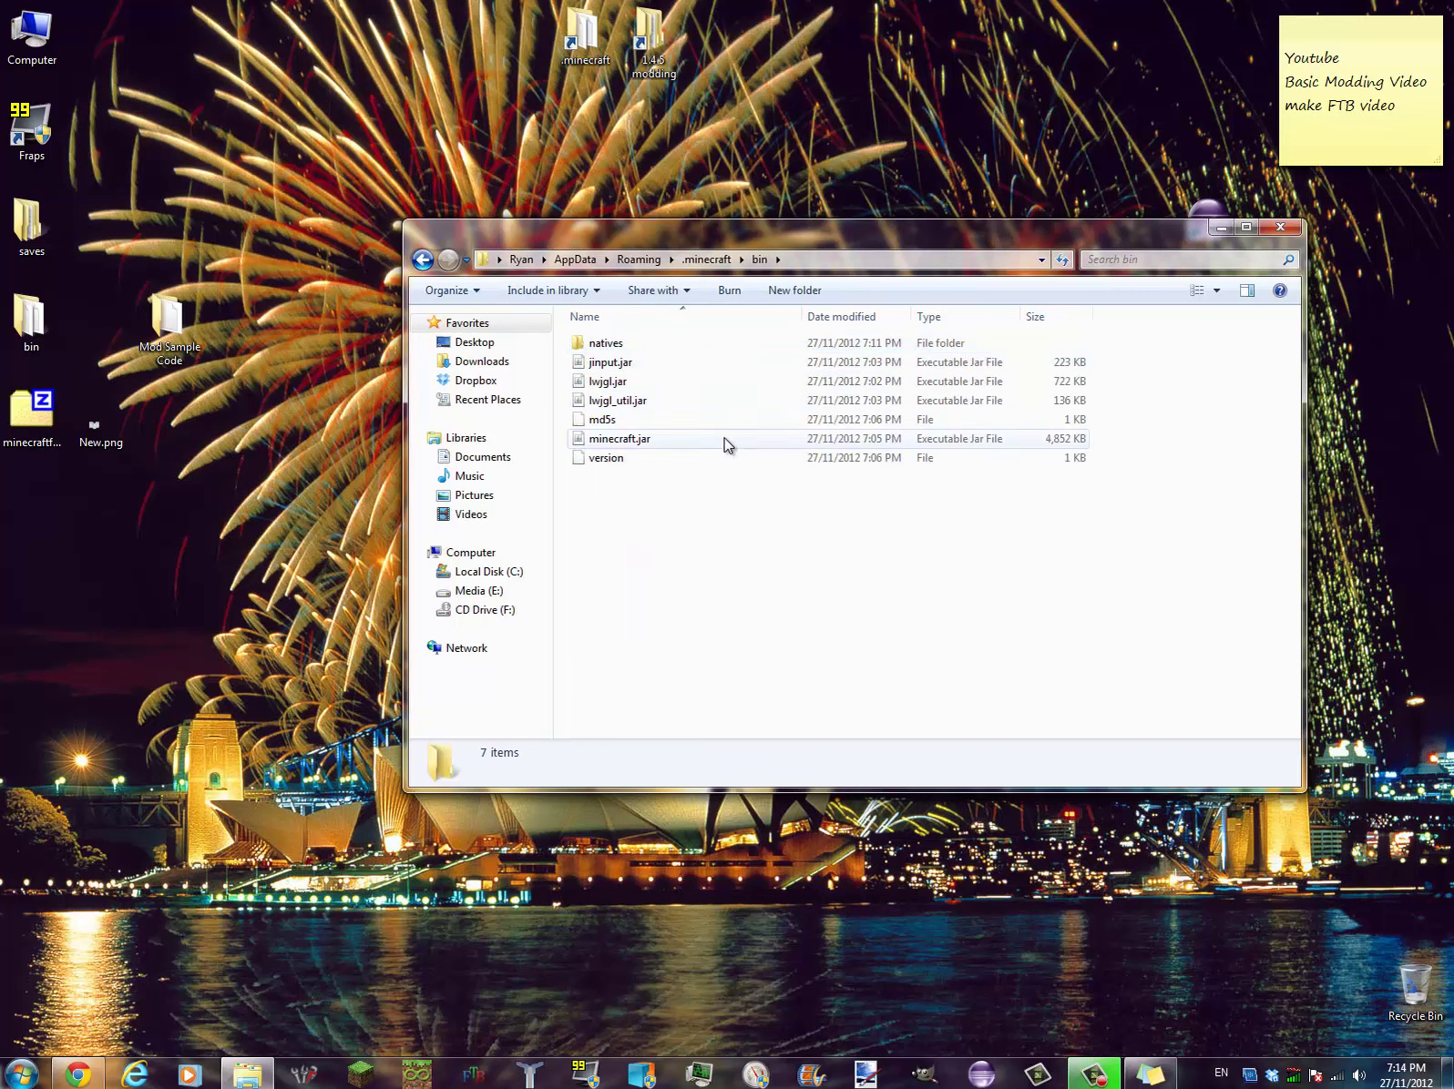
pyautogui.rightClick(662, 440)
pyautogui.click(664, 442)
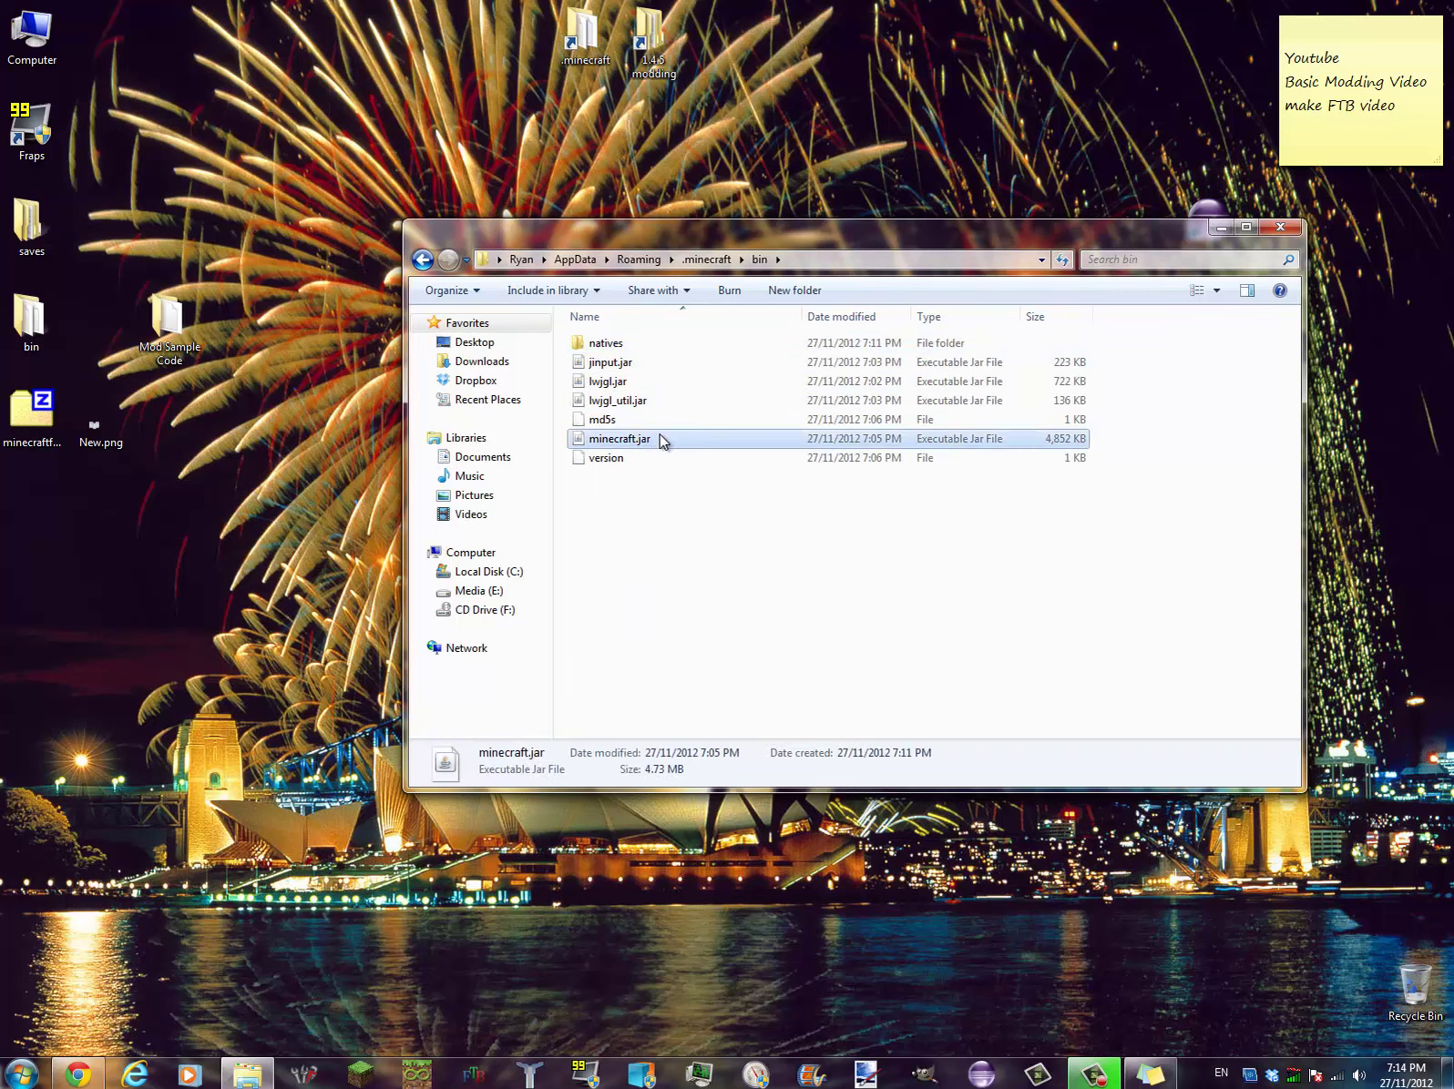
# - Open minecraft.jar in 7-Zip and delete its META-INF folder
pyautogui.rightClick(664, 441)
pyautogui.moveTo(704, 466)
pyautogui.click(942, 466)
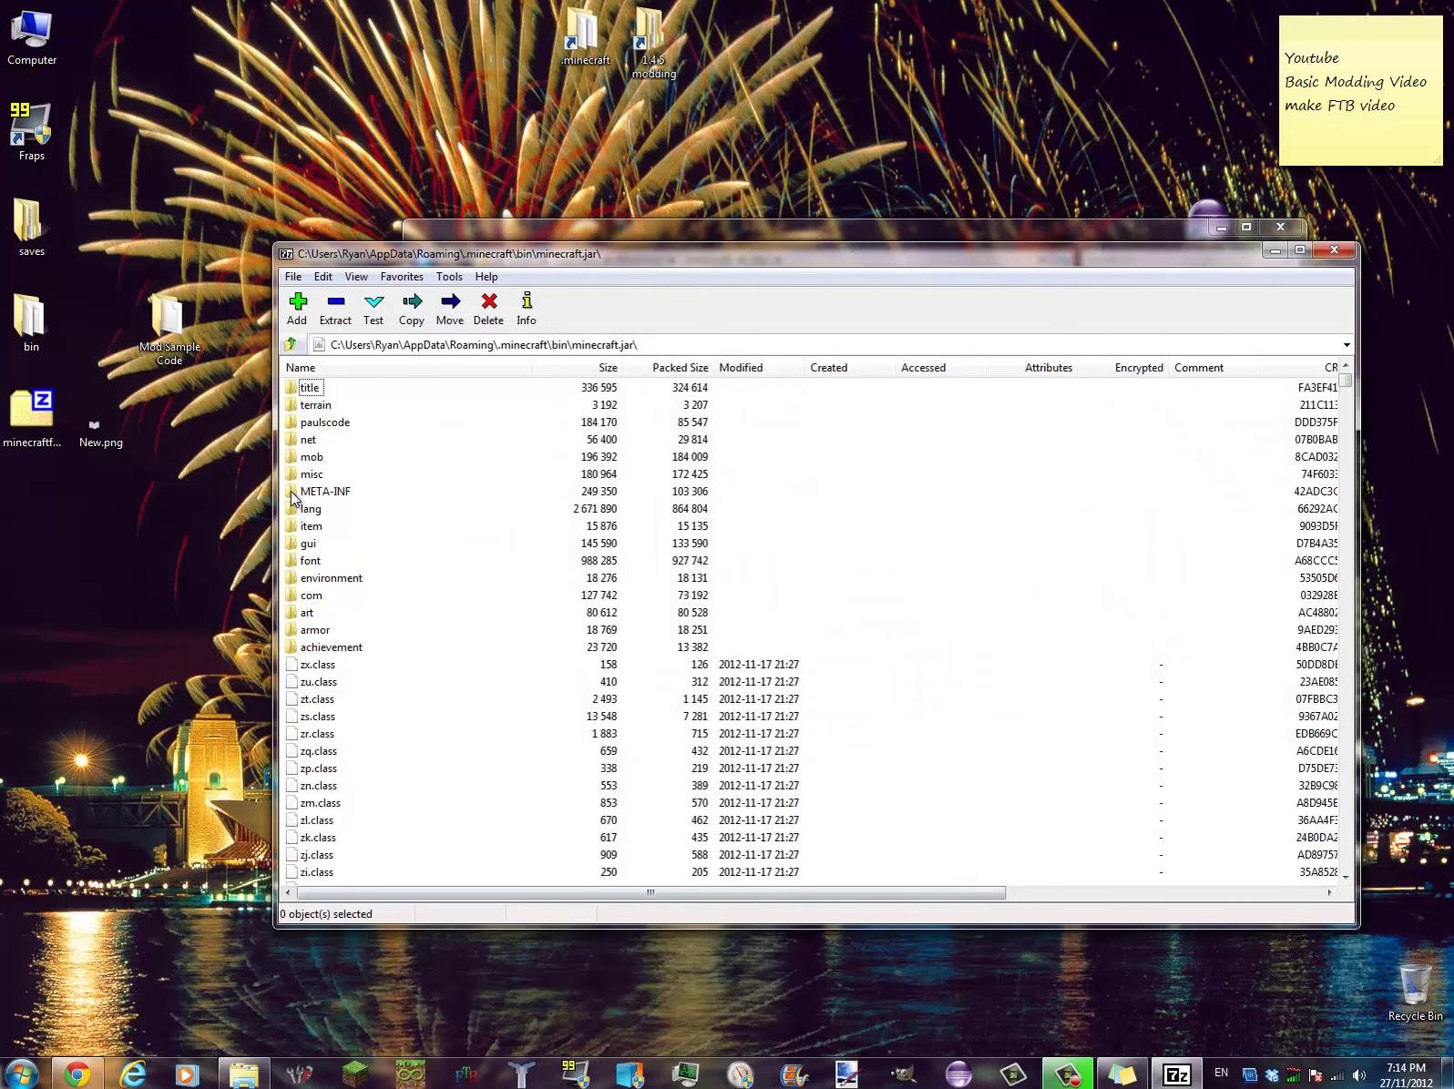
pyautogui.click(309, 495)
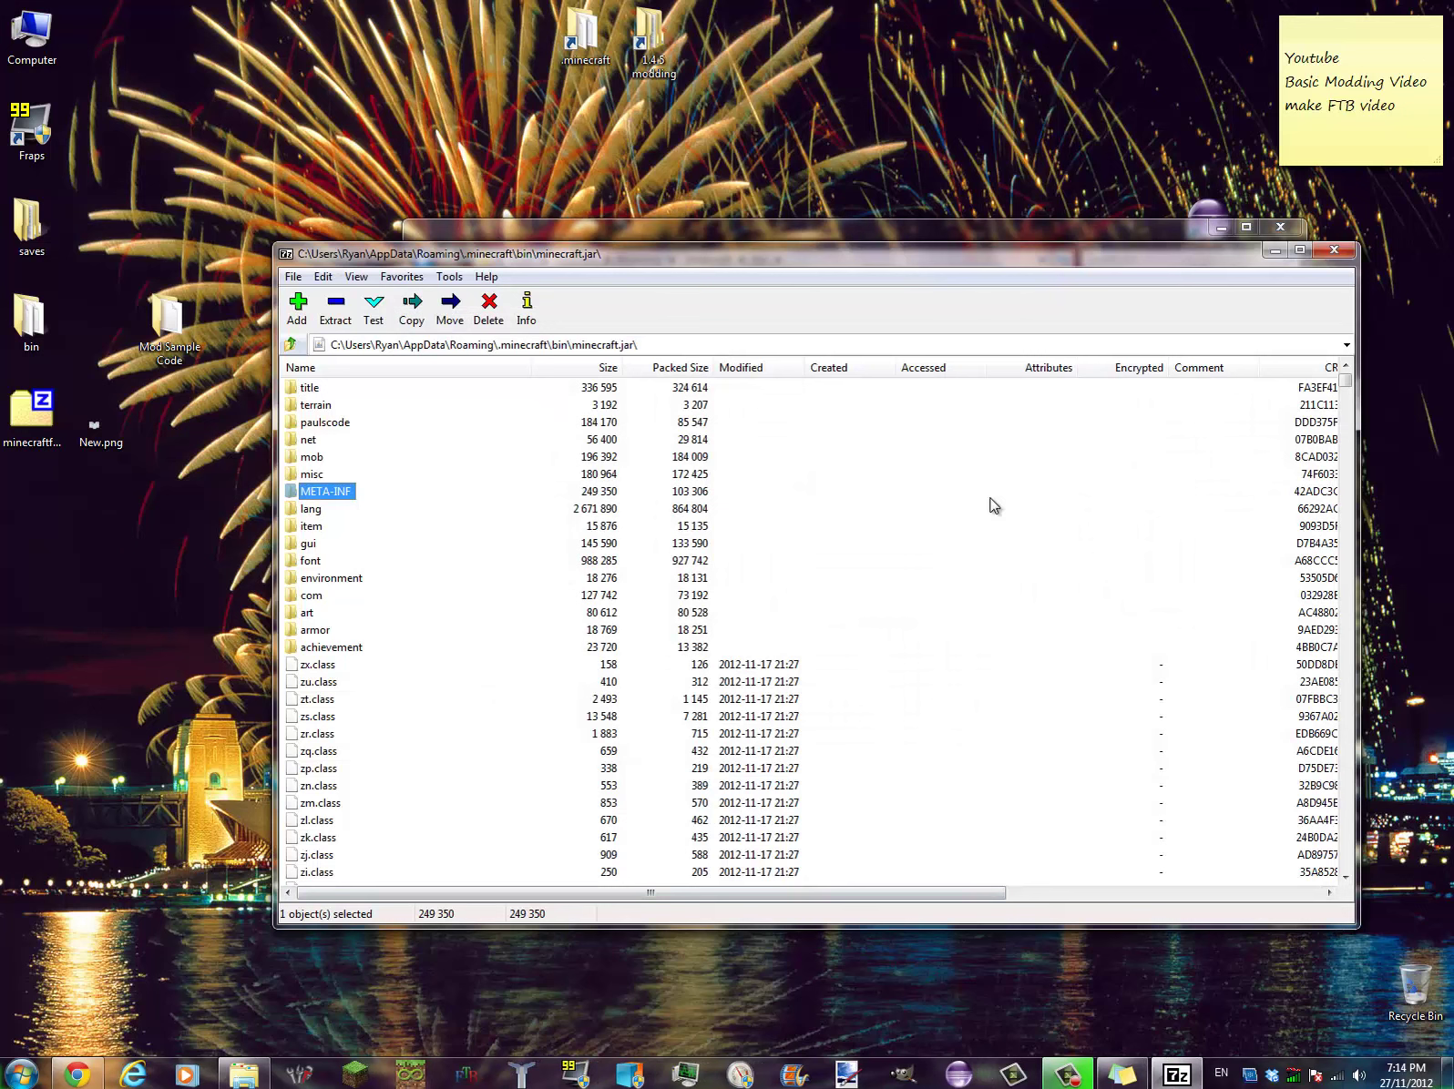
pyautogui.press('Delete')
pyautogui.press('Return')
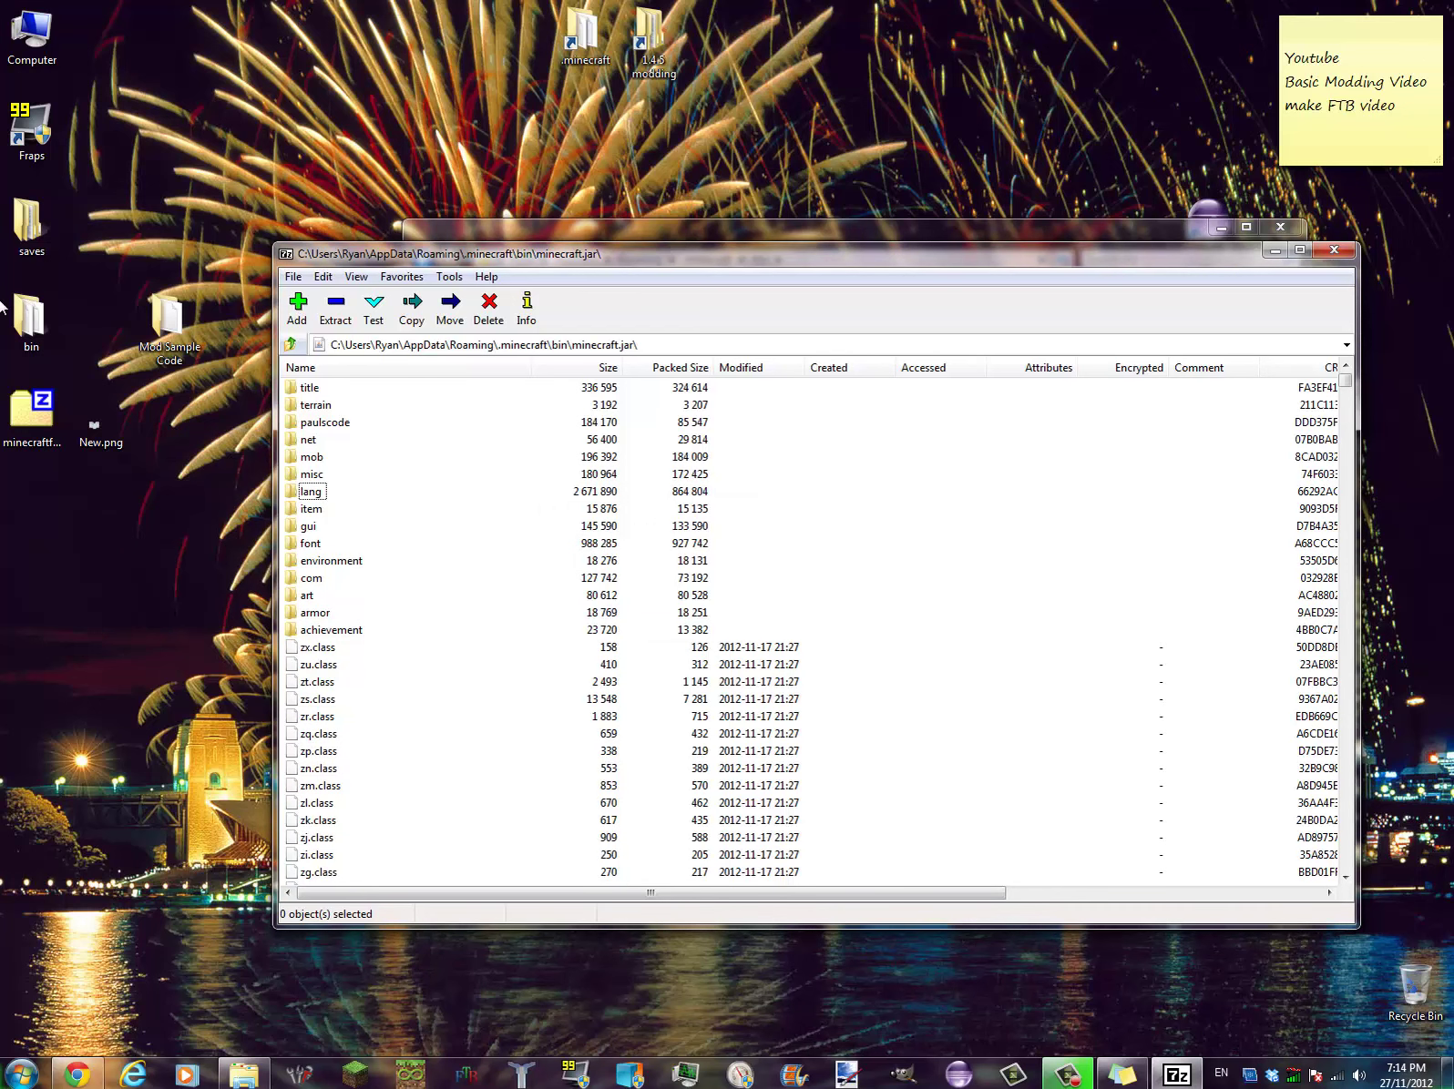
# - Copy every file from the Forge universal zip into minecraft.jar
pyautogui.click(32, 417)
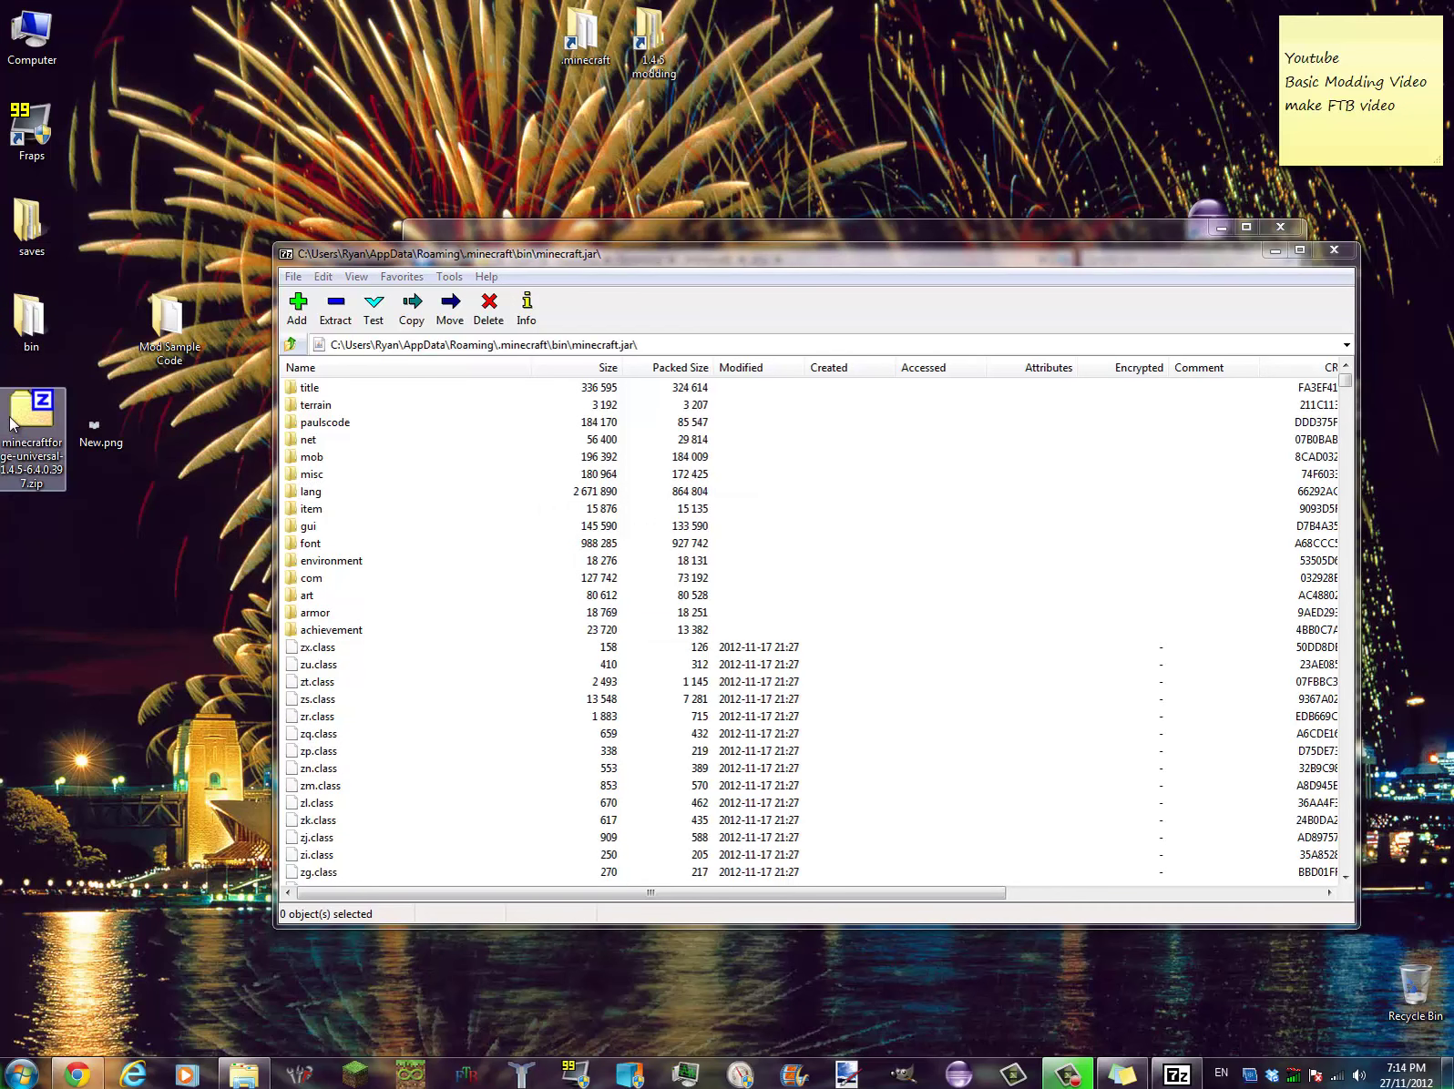
pyautogui.moveTo(32, 420); pyautogui.dragTo(38, 425)
pyautogui.doubleClick(37, 425)
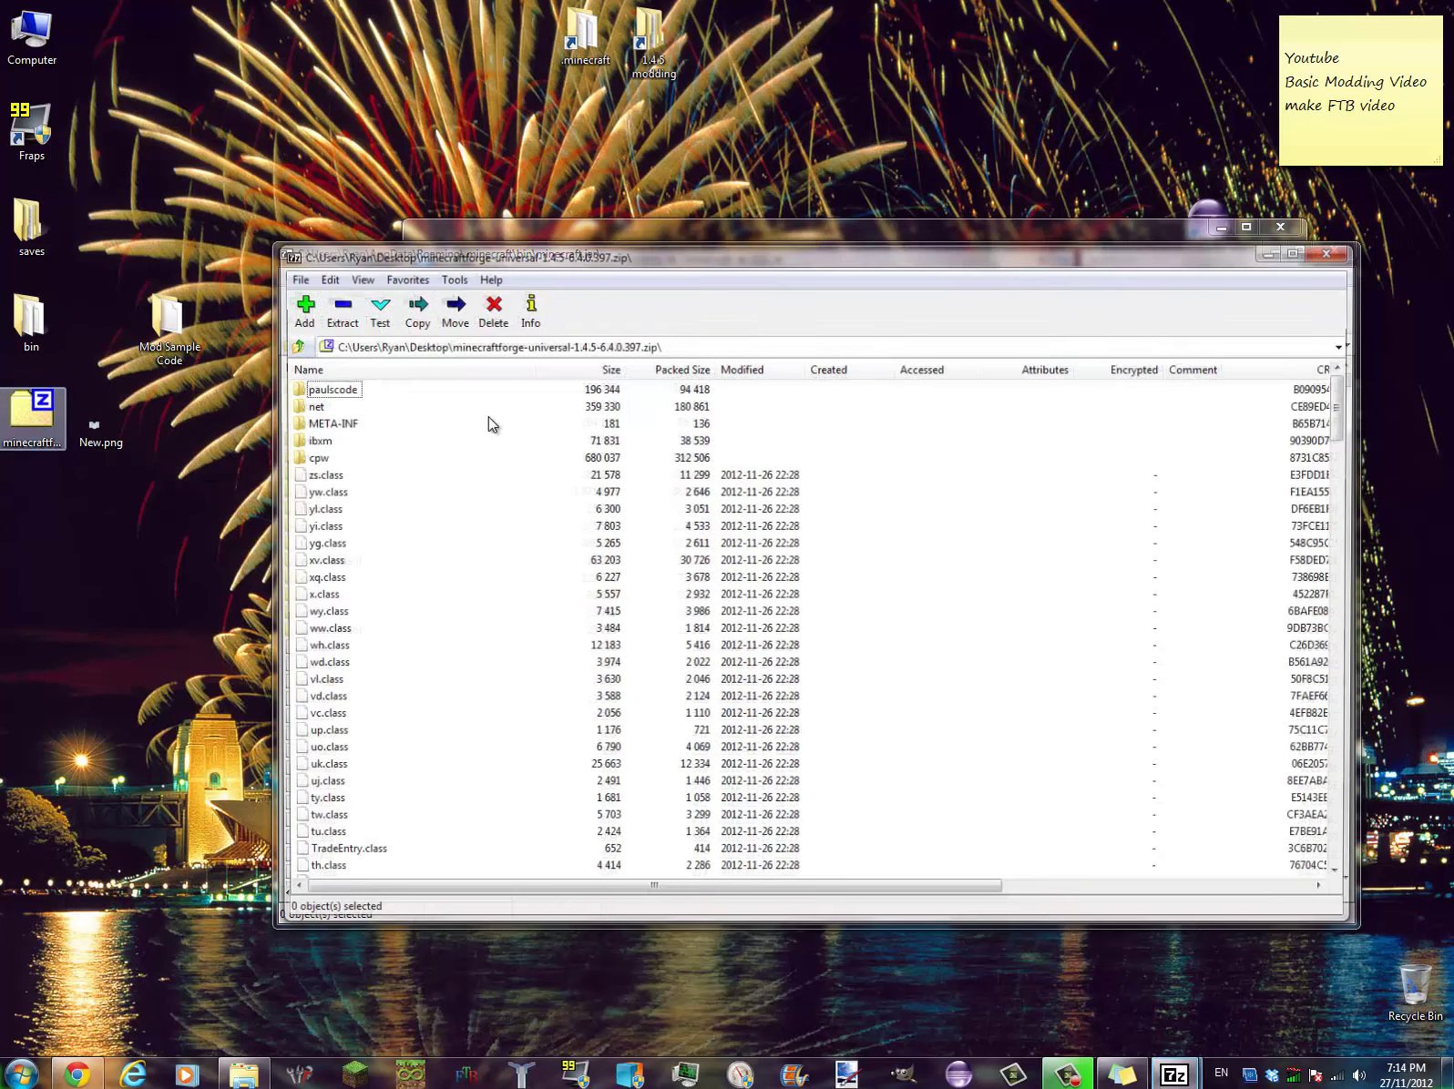
pyautogui.moveTo(591, 260)
pyautogui.mouseDown()
pyautogui.moveTo(857, 317)
pyautogui.moveTo(952, 294)
pyautogui.mouseUp()
pyautogui.hotkey('ctrl', 'a')
pyautogui.moveTo(611, 442)
pyautogui.mouseDown()
pyautogui.moveTo(420, 411)
pyautogui.moveTo(500, 511)
pyautogui.mouseUp()
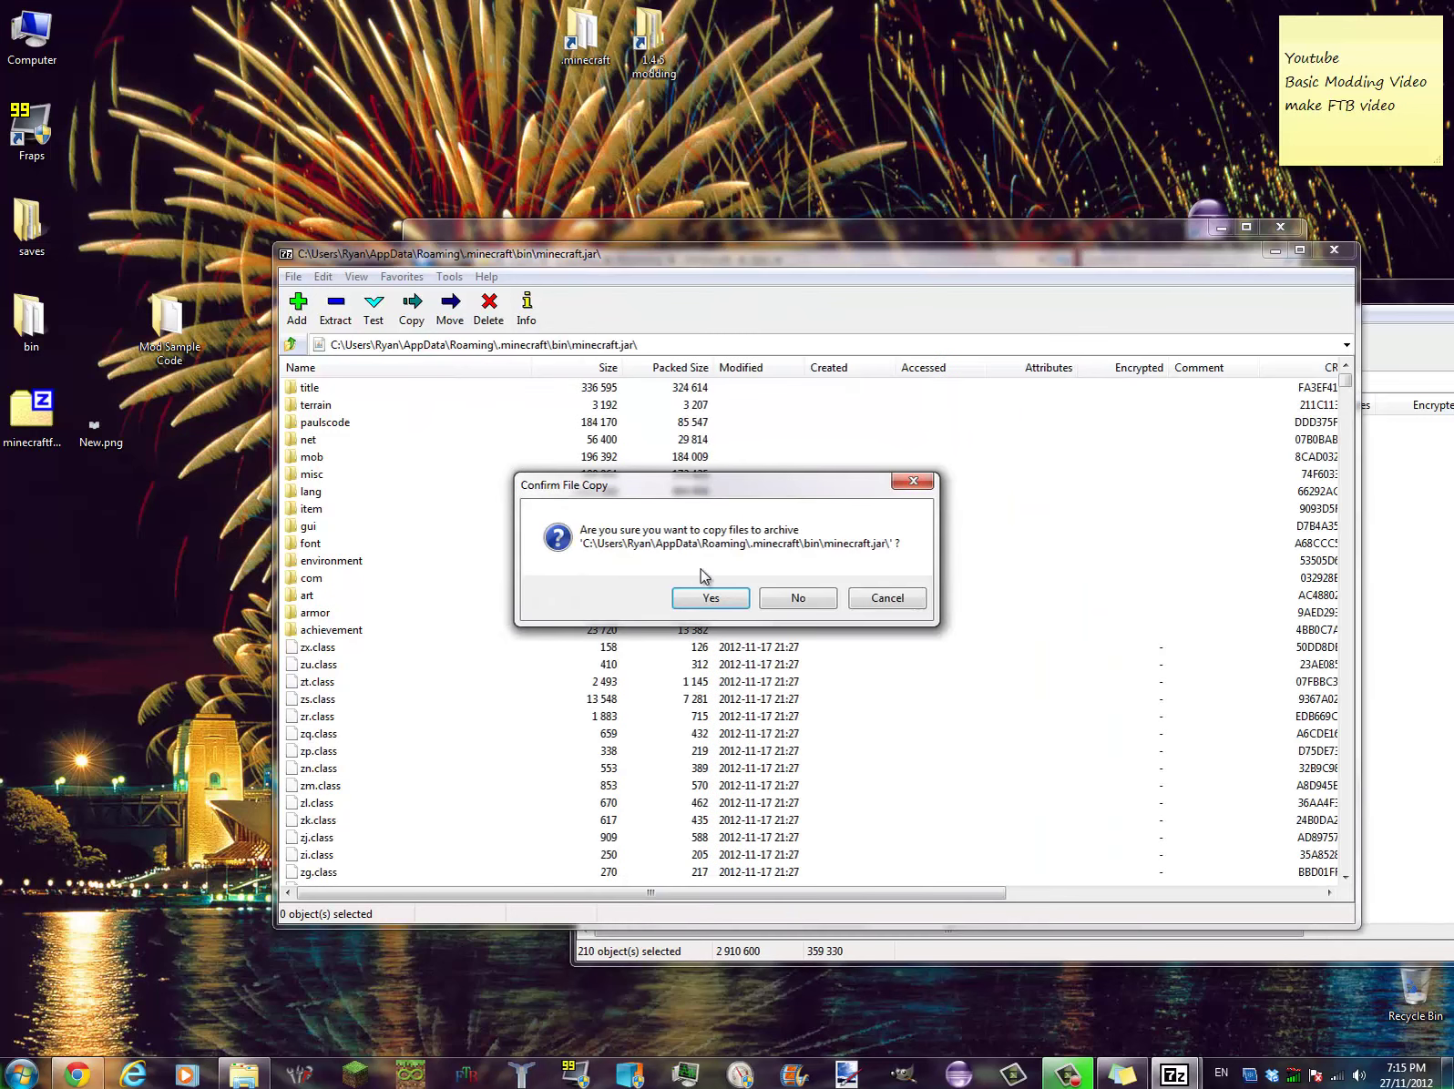
pyautogui.click(711, 598)
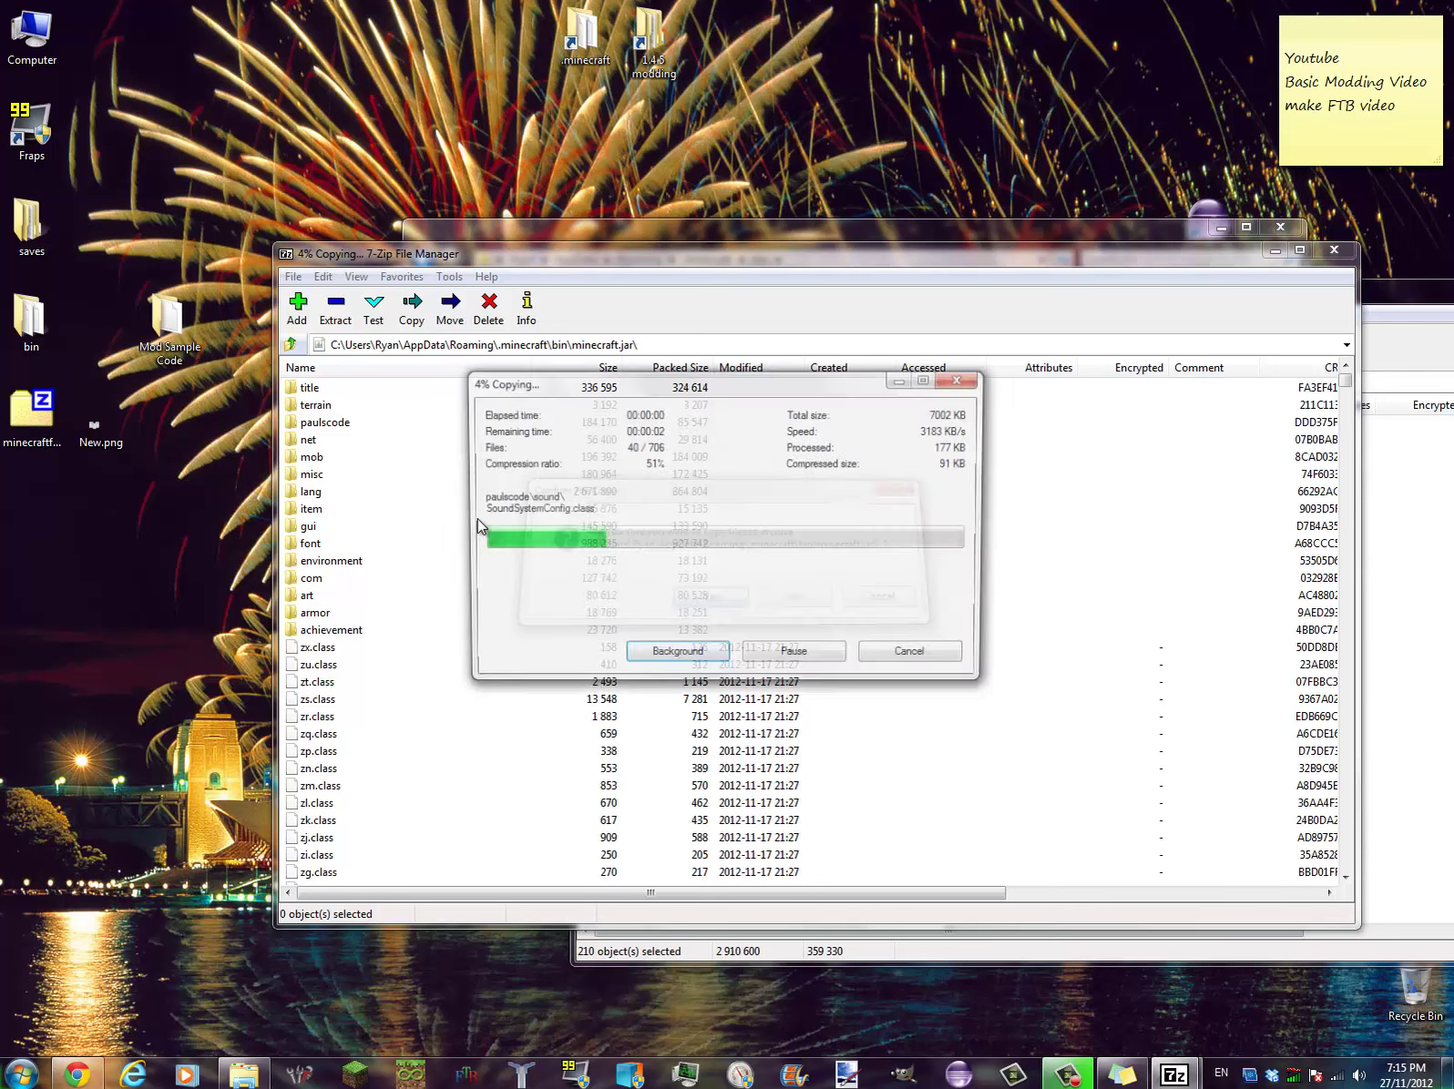
pyautogui.click(324, 493)
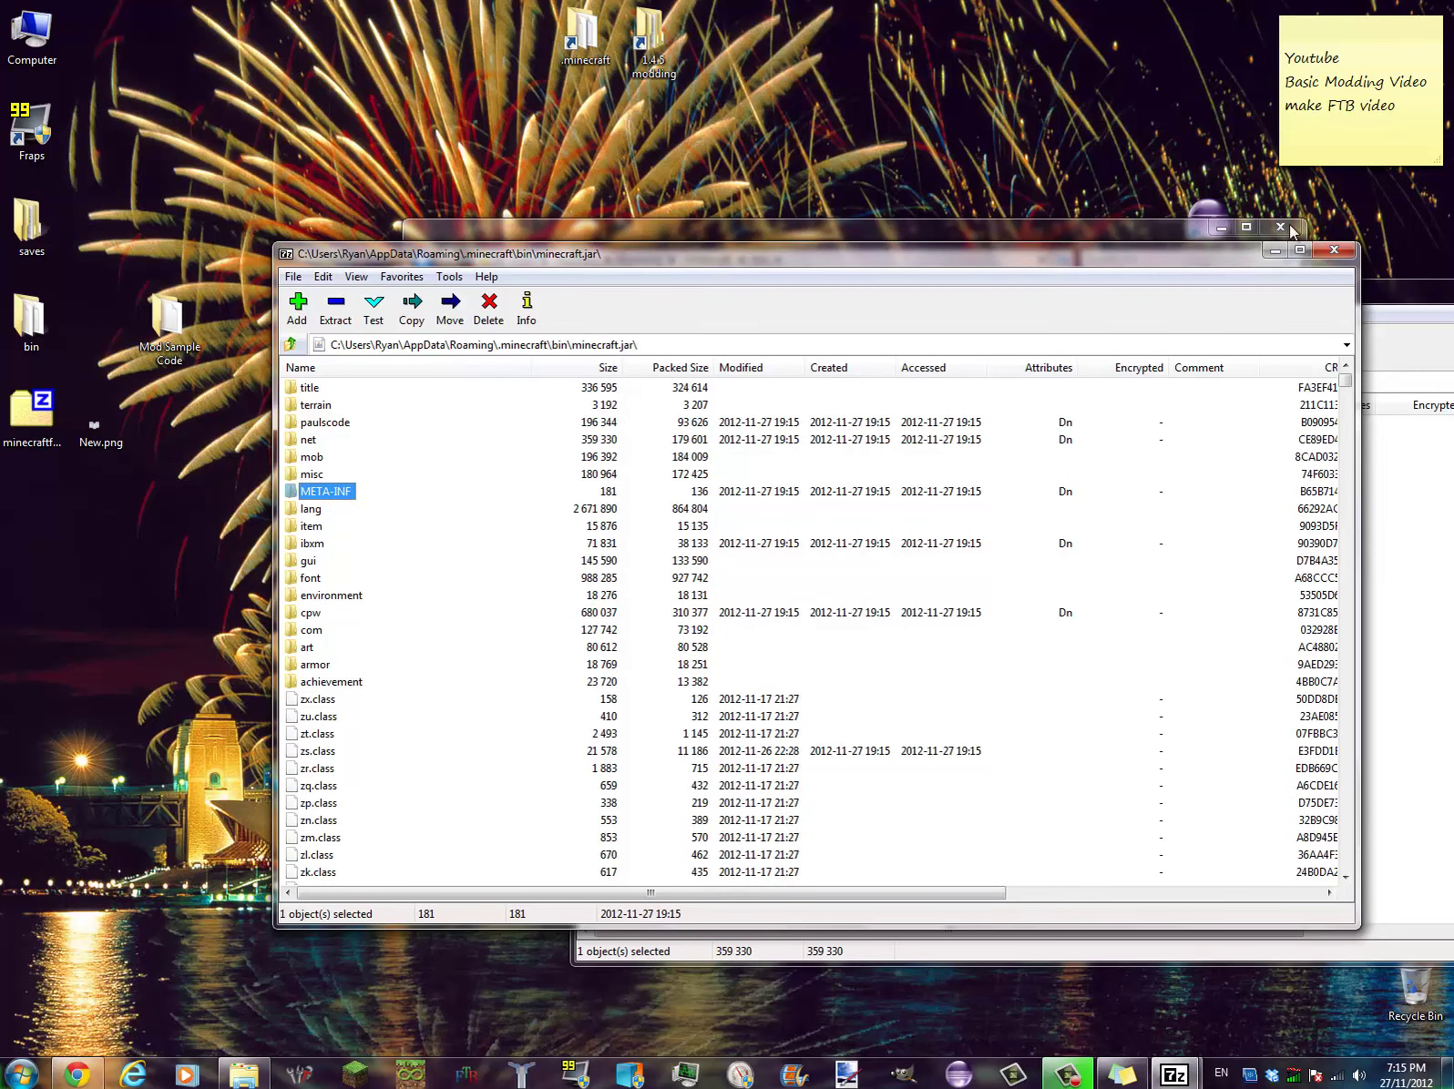
pyautogui.click(1333, 250)
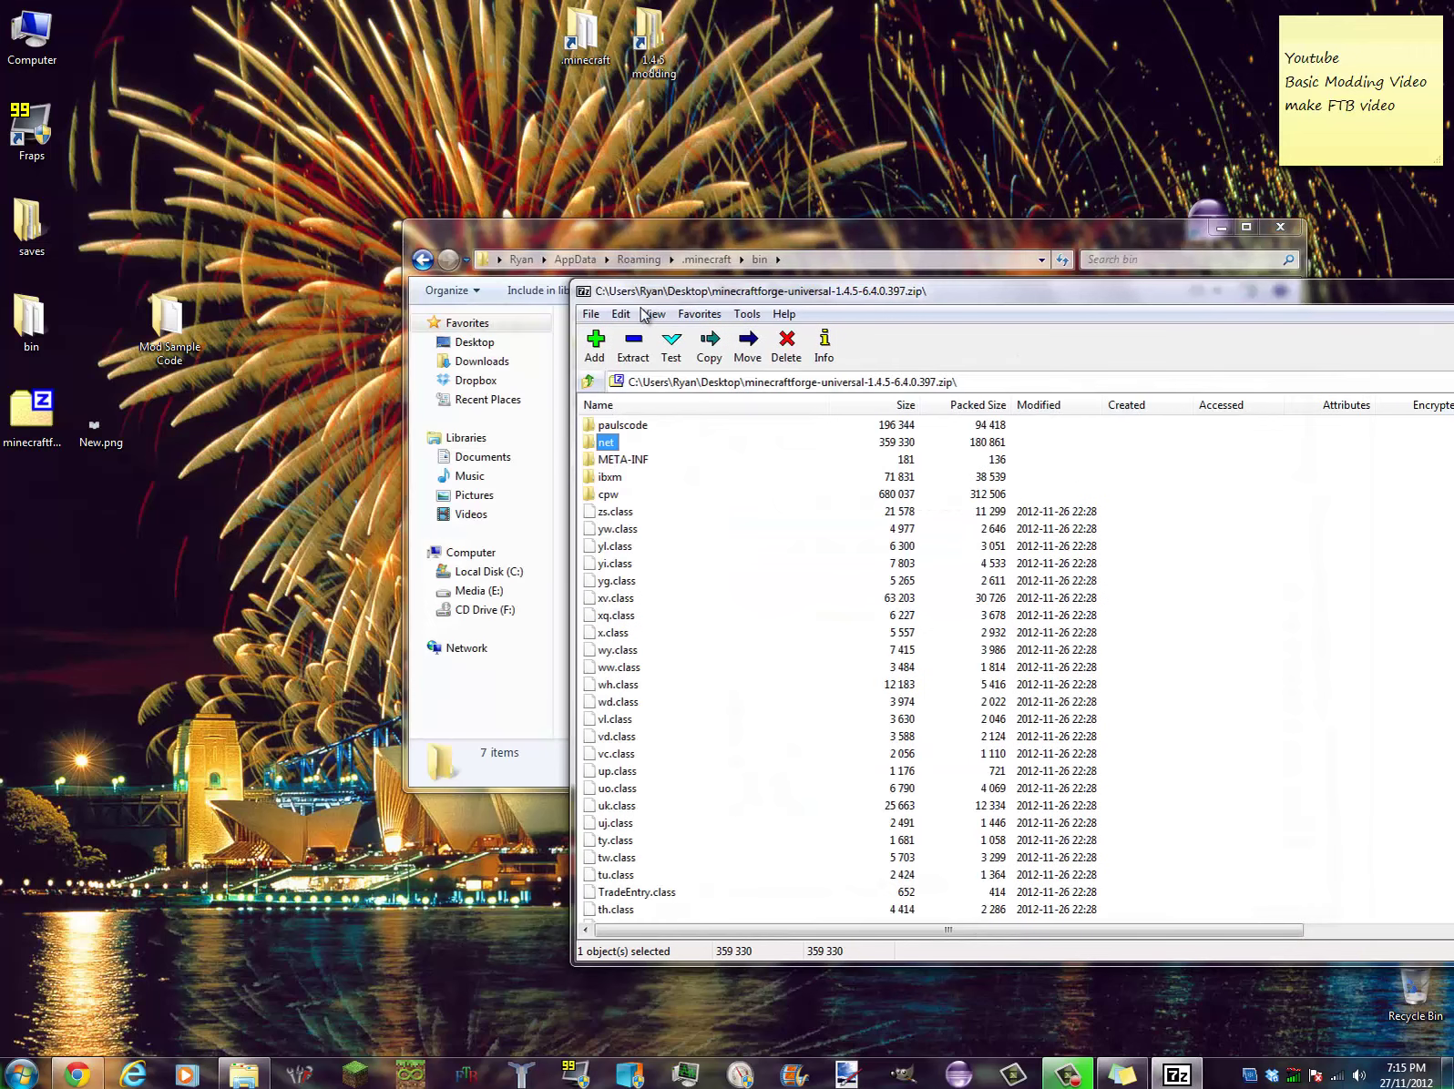
pyautogui.click(583, 293)
pyautogui.click(726, 429)
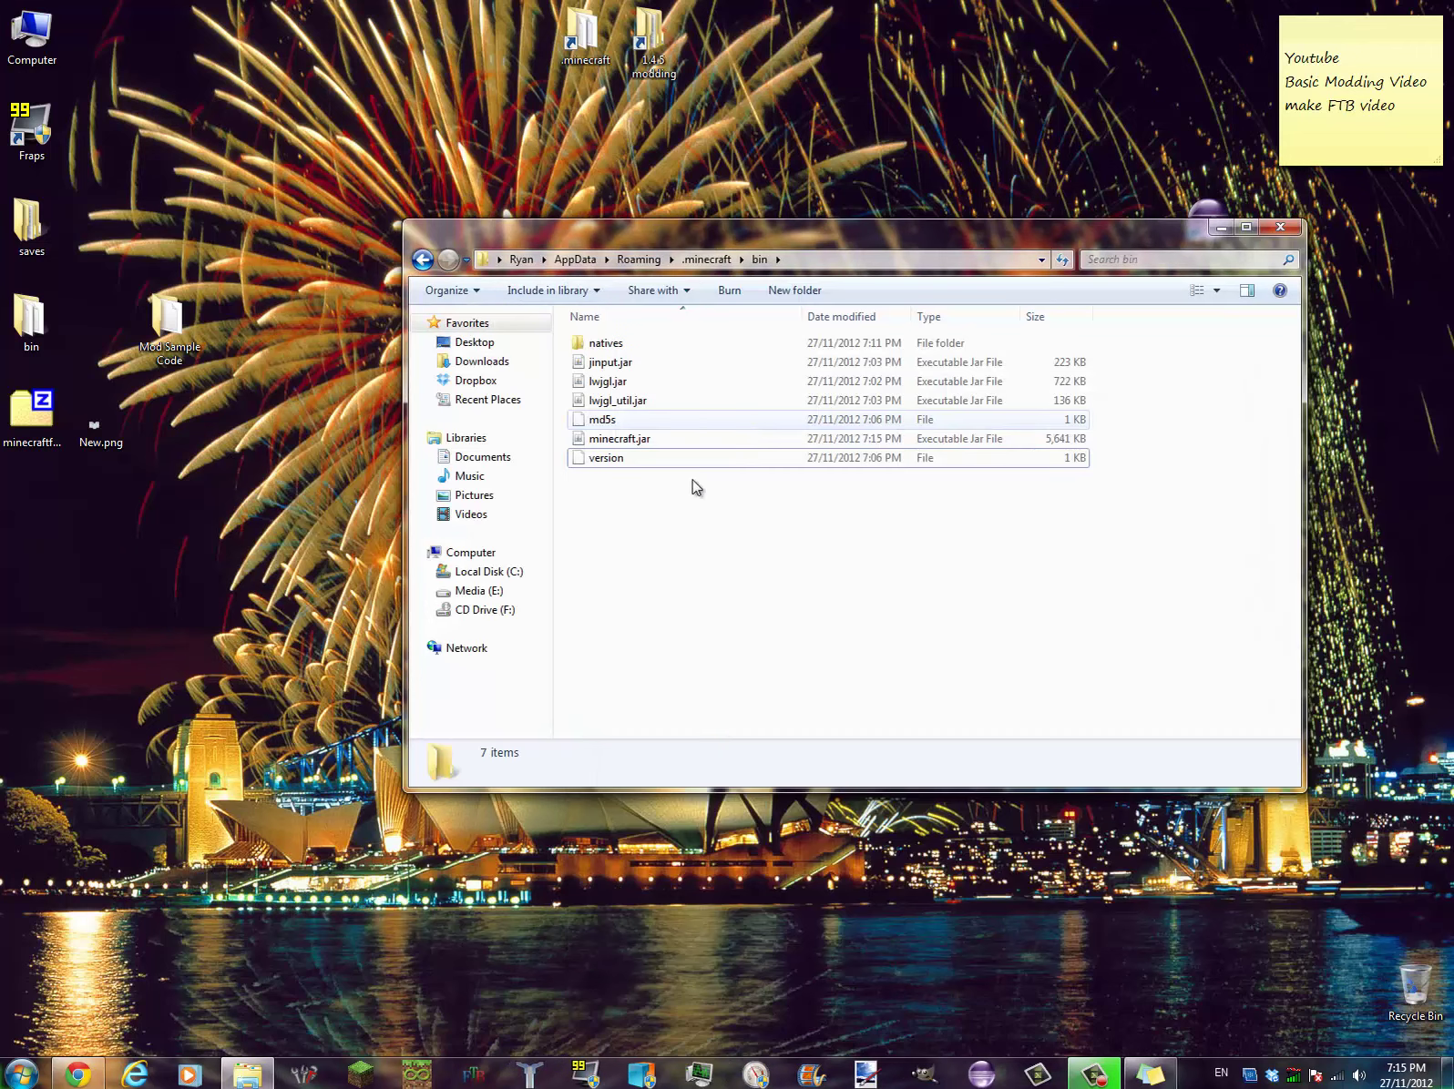
pyautogui.rightClick(629, 432)
pyautogui.moveTo(672, 461)
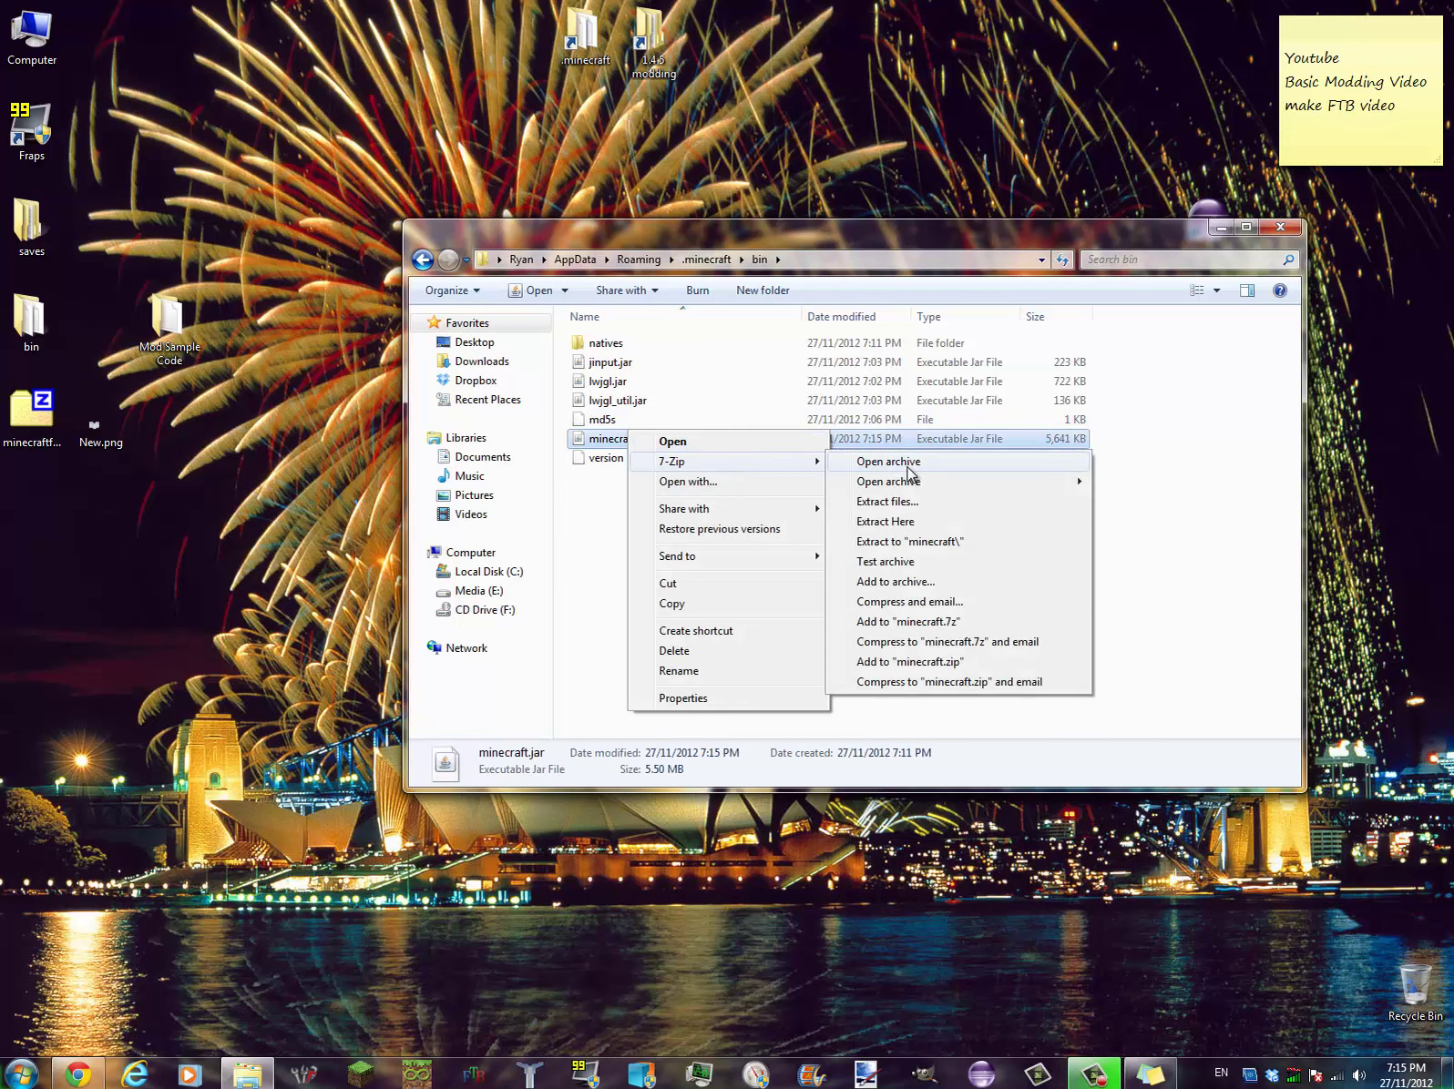
pyautogui.click(909, 463)
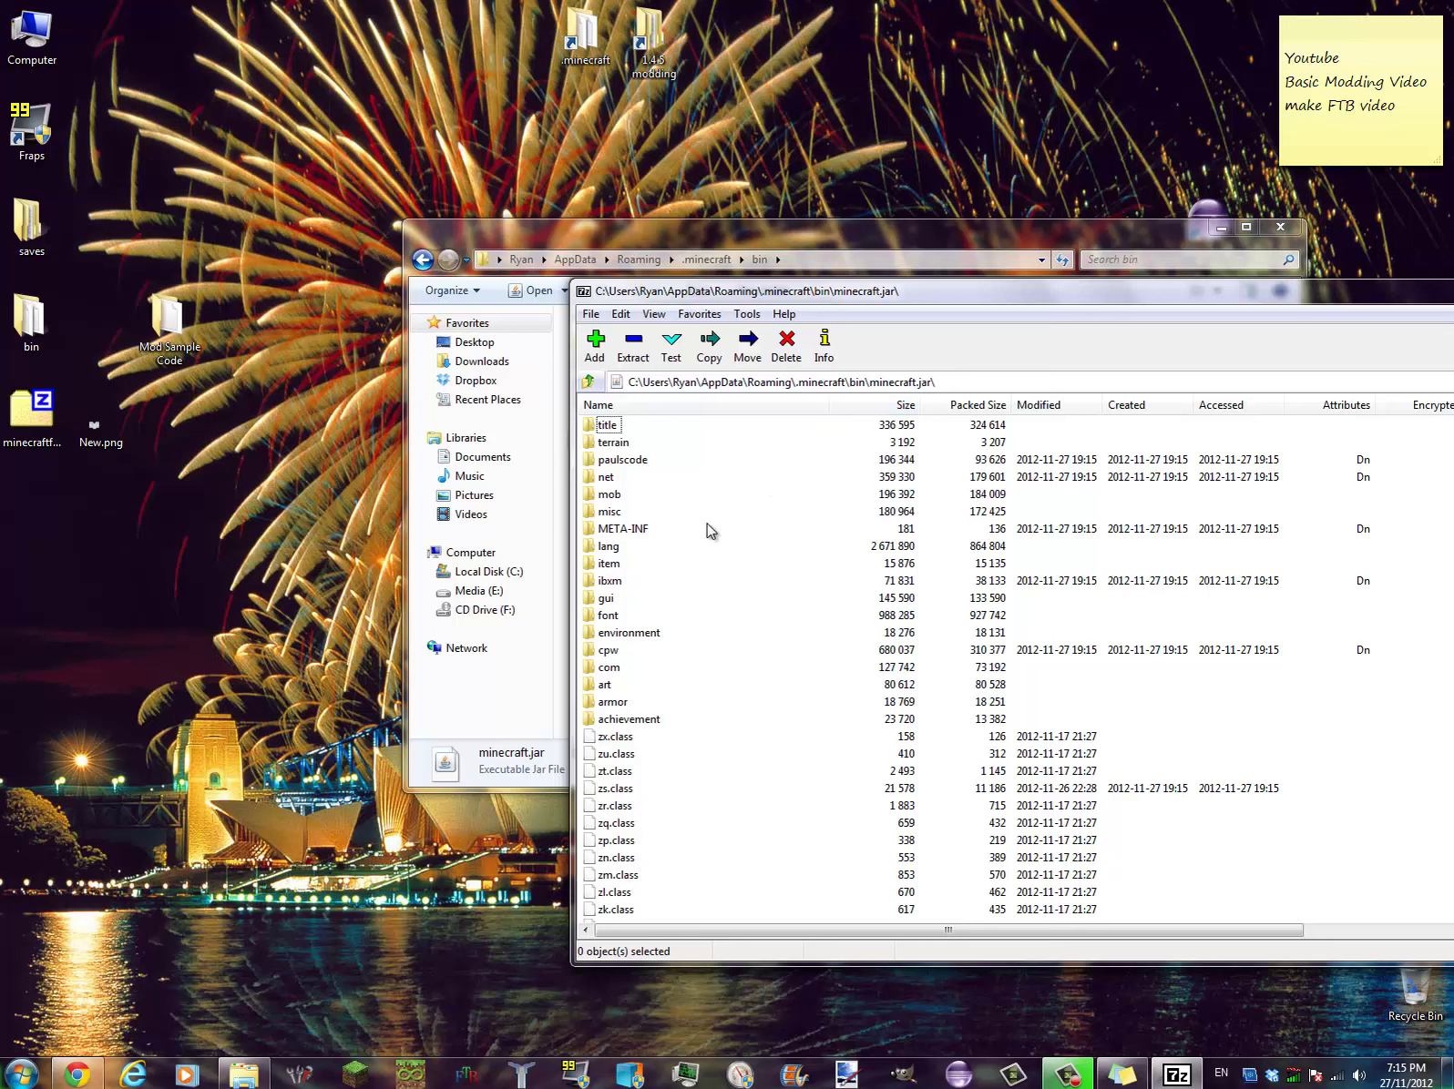
pyautogui.click(633, 528)
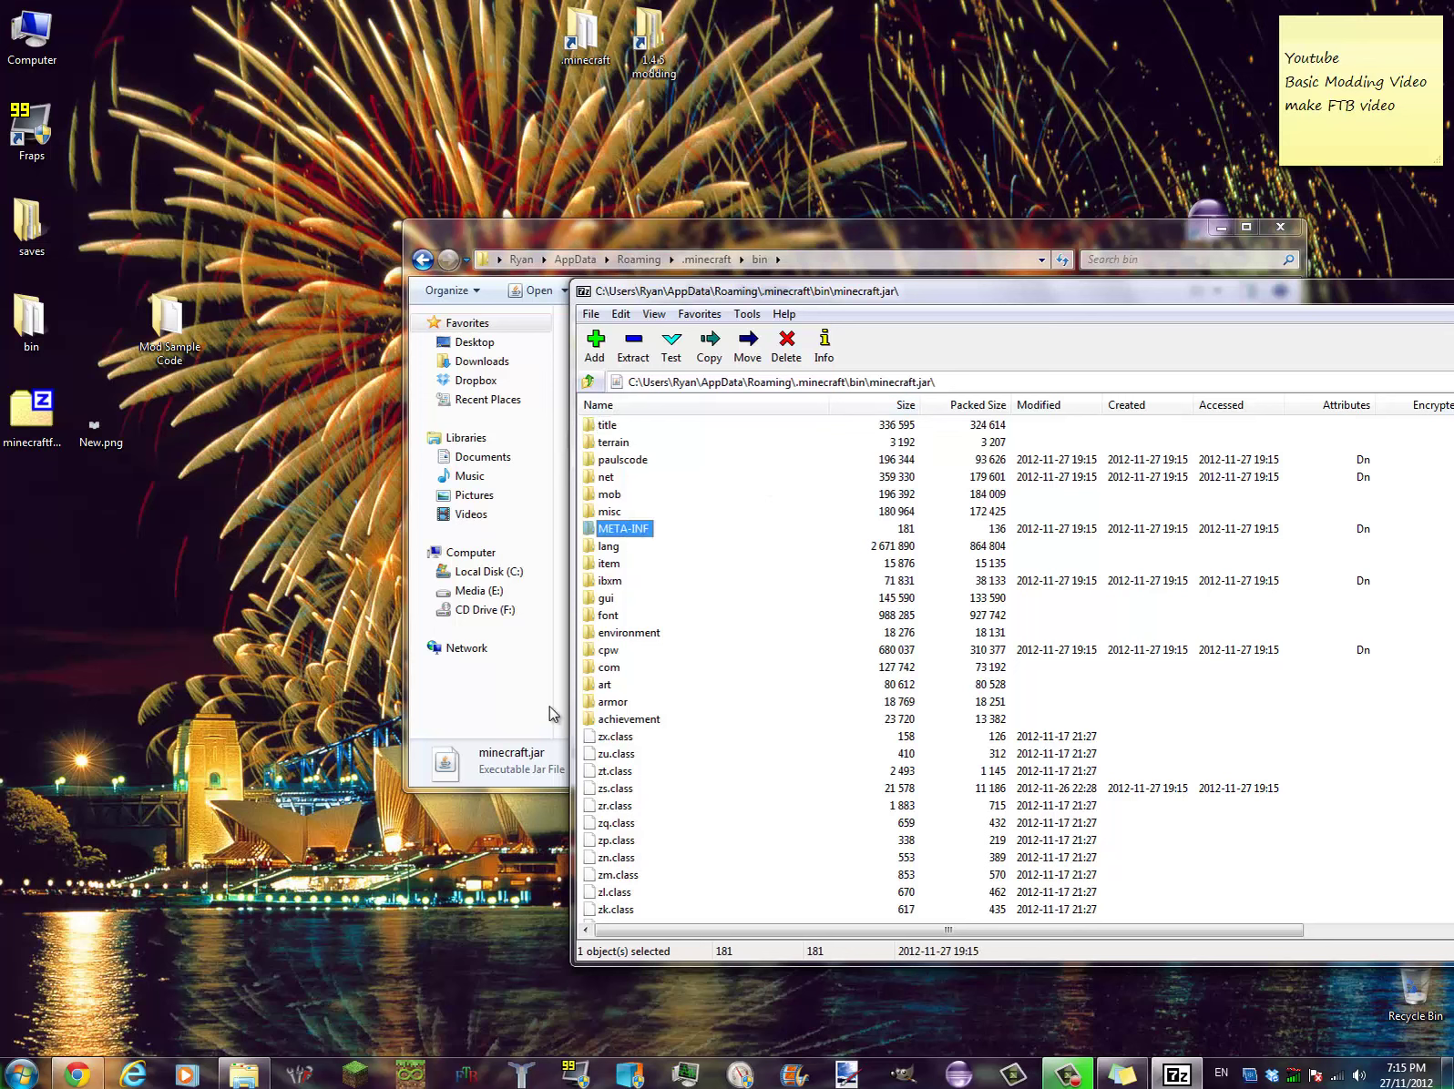
pyautogui.click(32, 415)
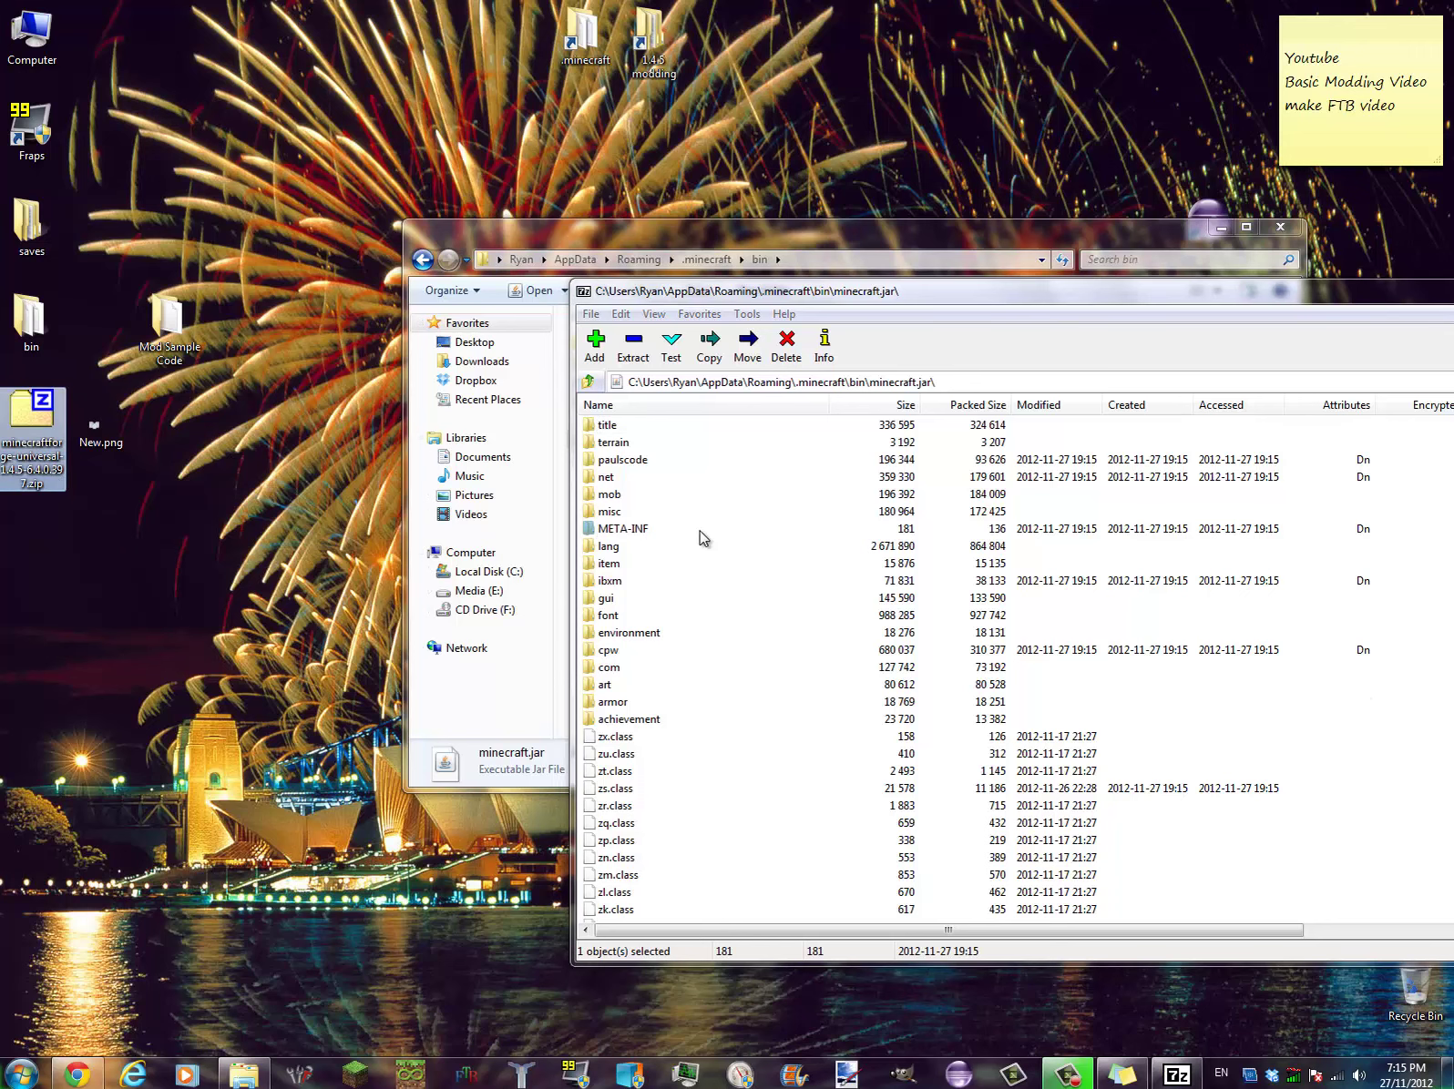
pyautogui.click(1280, 347)
pyautogui.click(1280, 290)
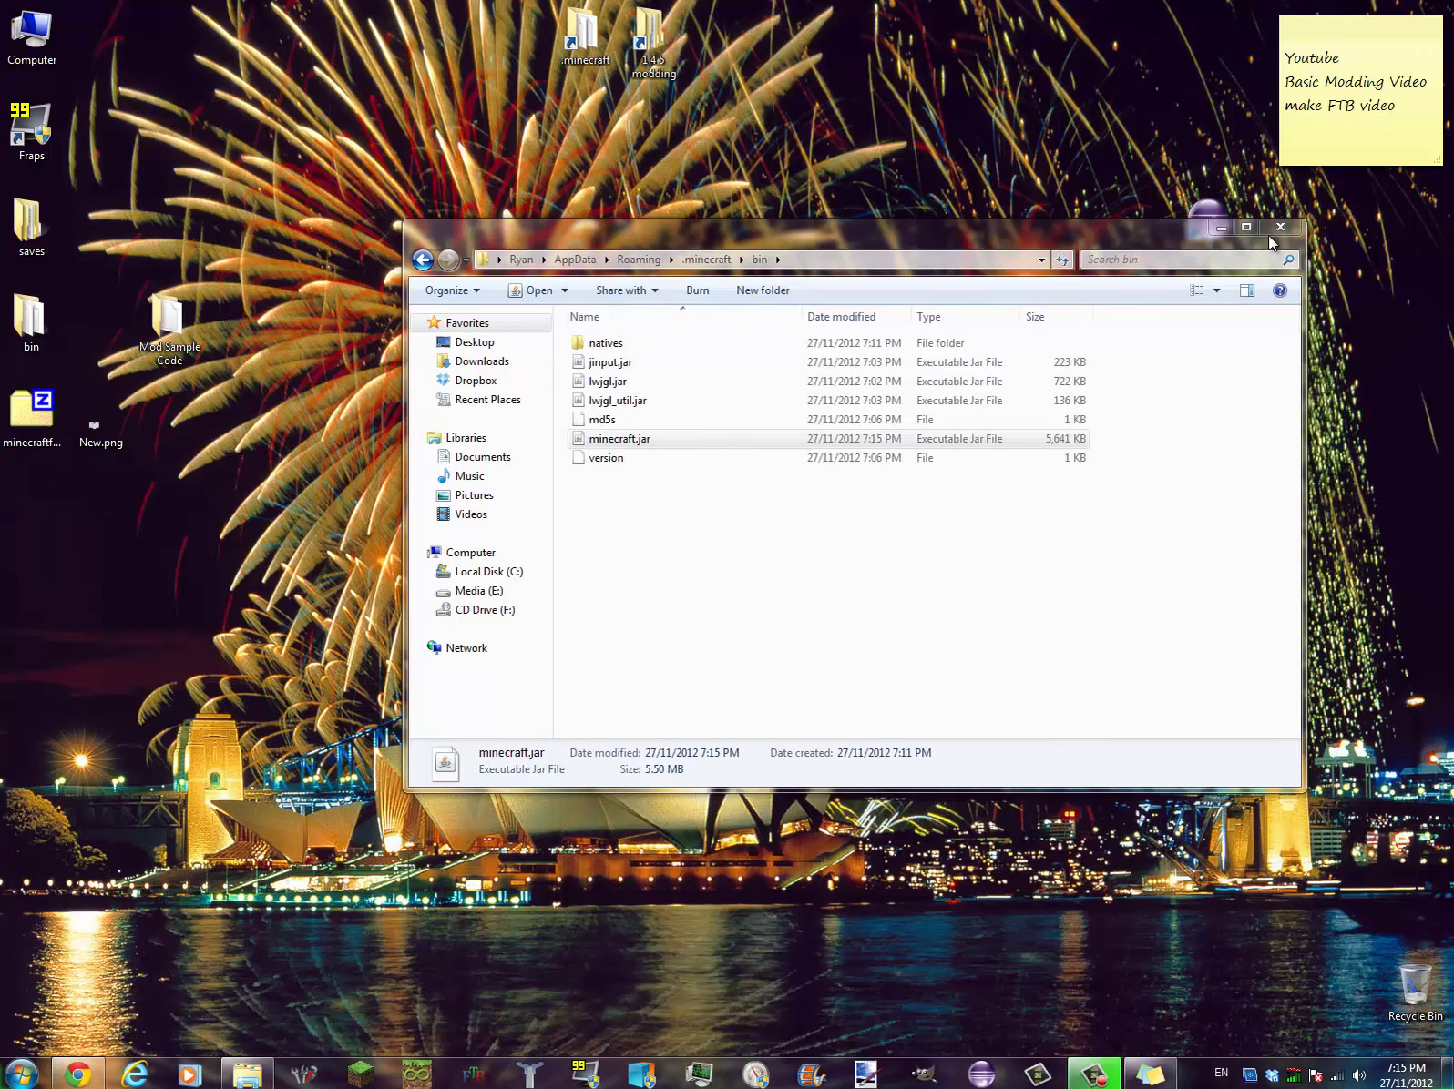
# - Close the bin window, then launch and log in to Minecraft while FML sets up
pyautogui.click(1279, 227)
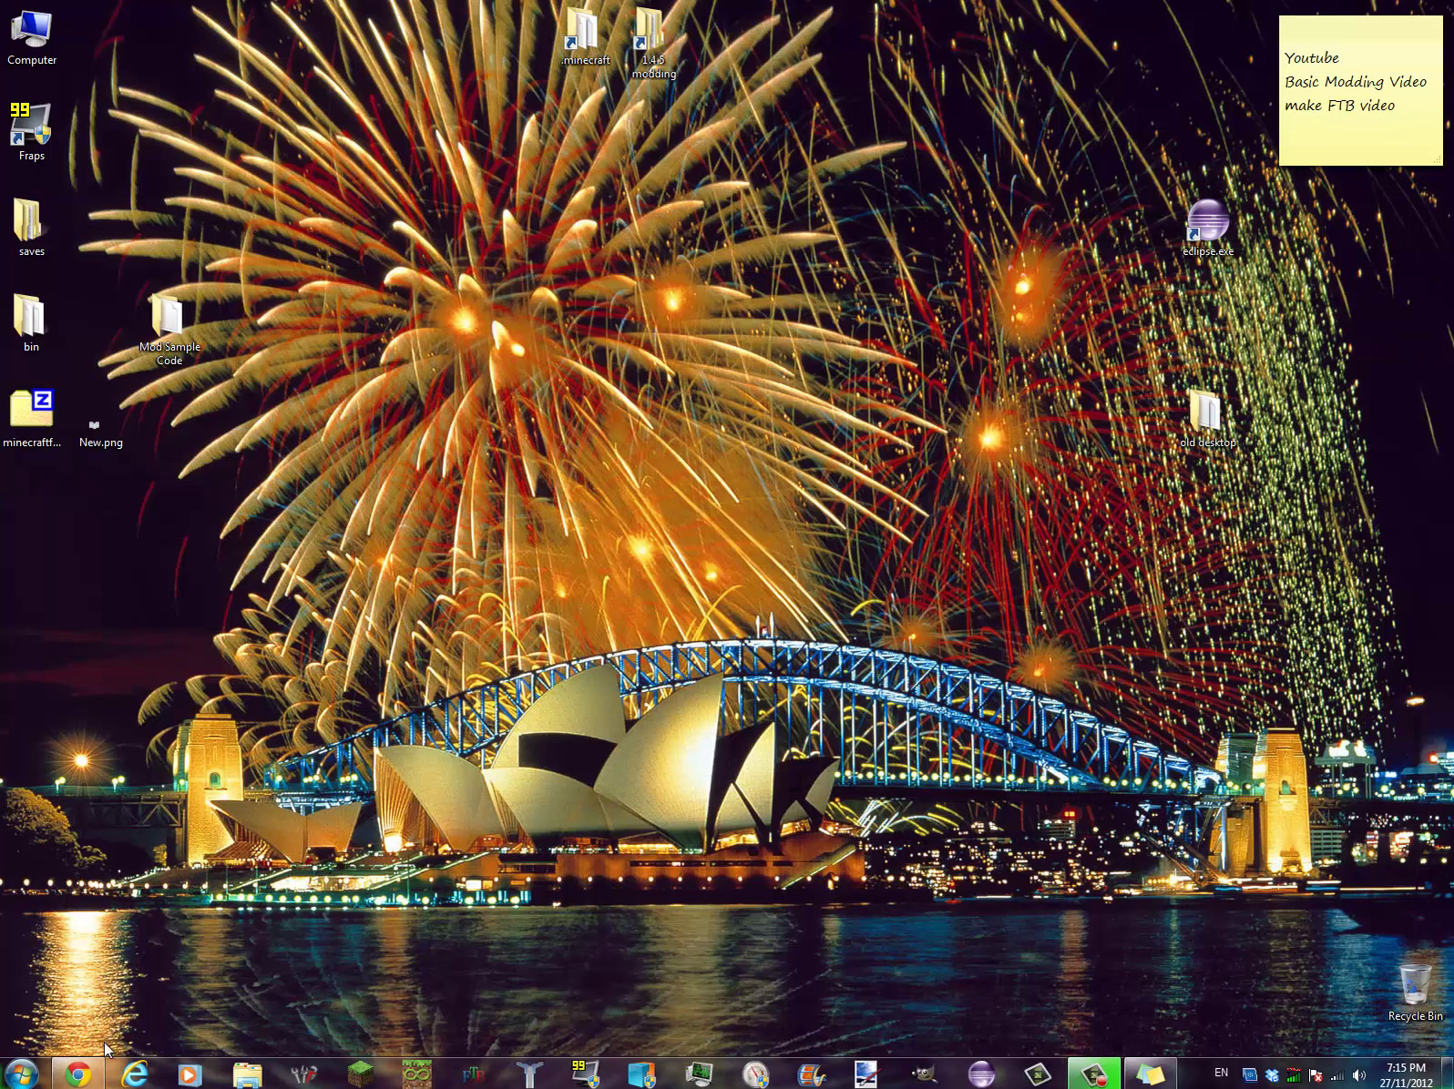
pyautogui.click(355, 1079)
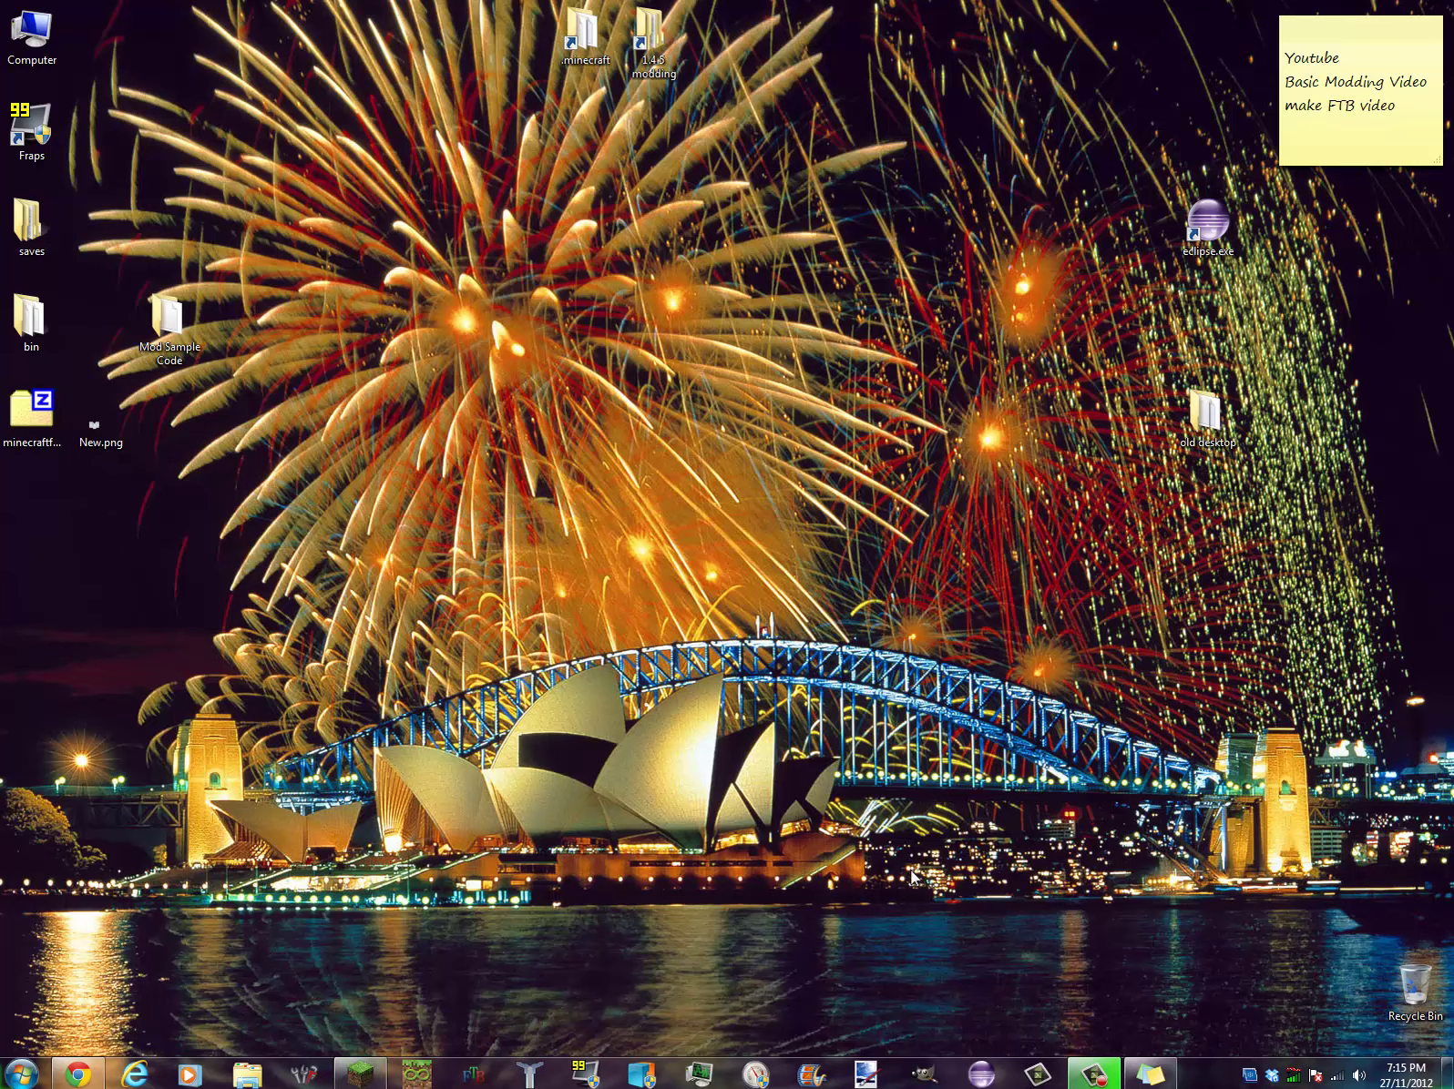
pyautogui.click(1072, 719)
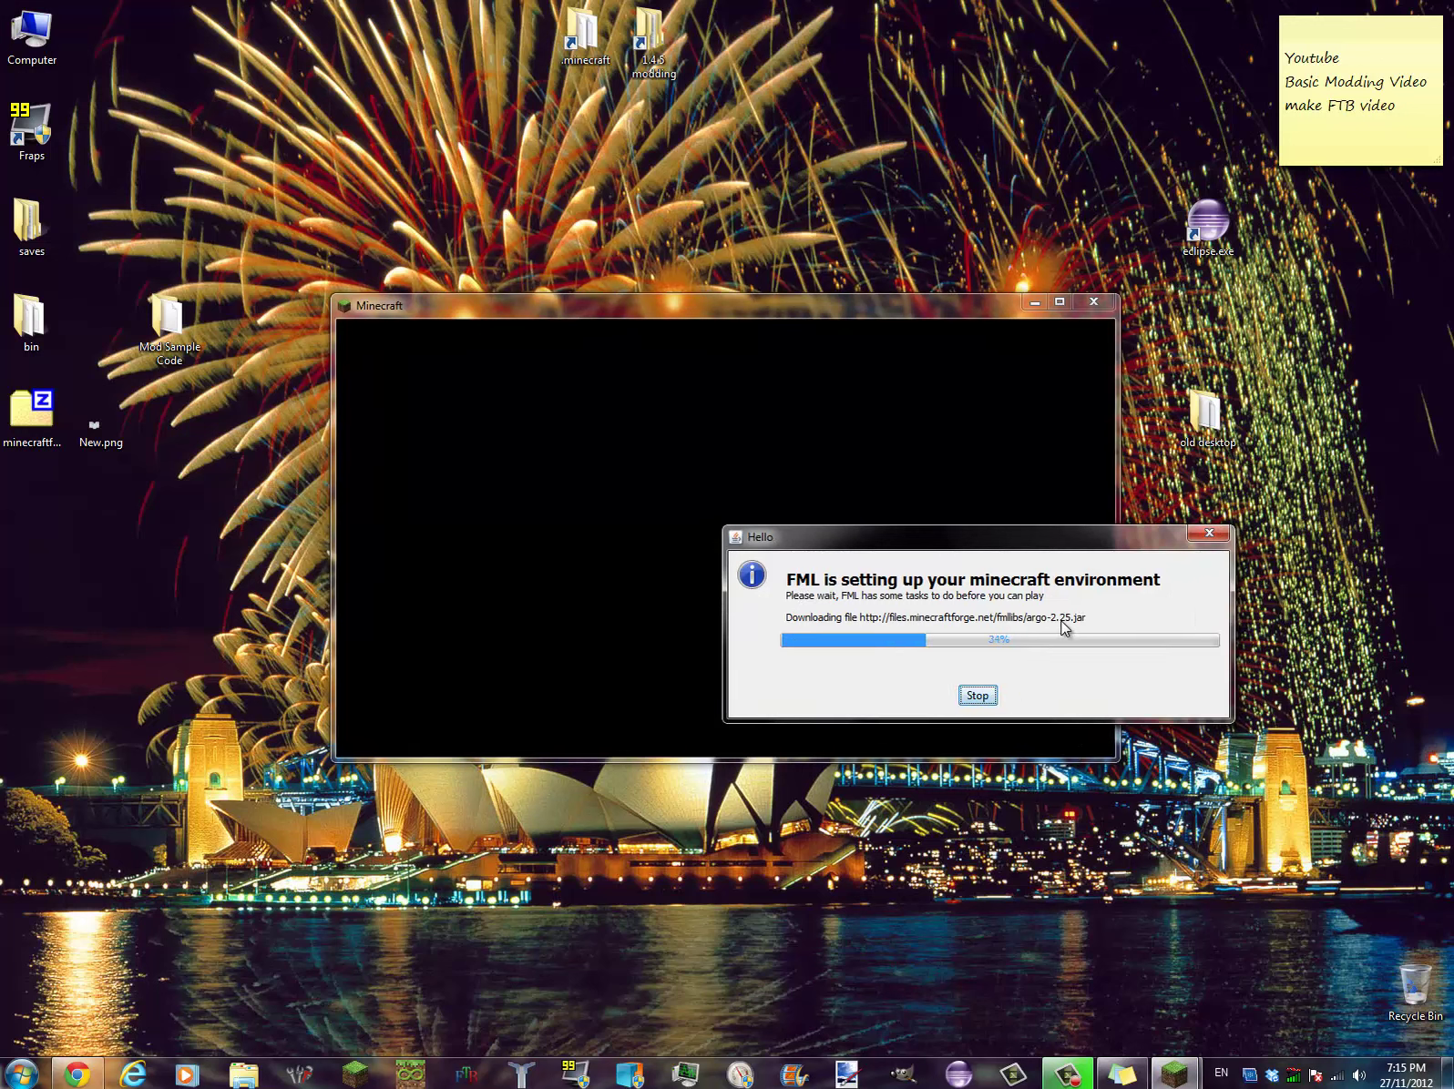
pyautogui.click(78, 1074)
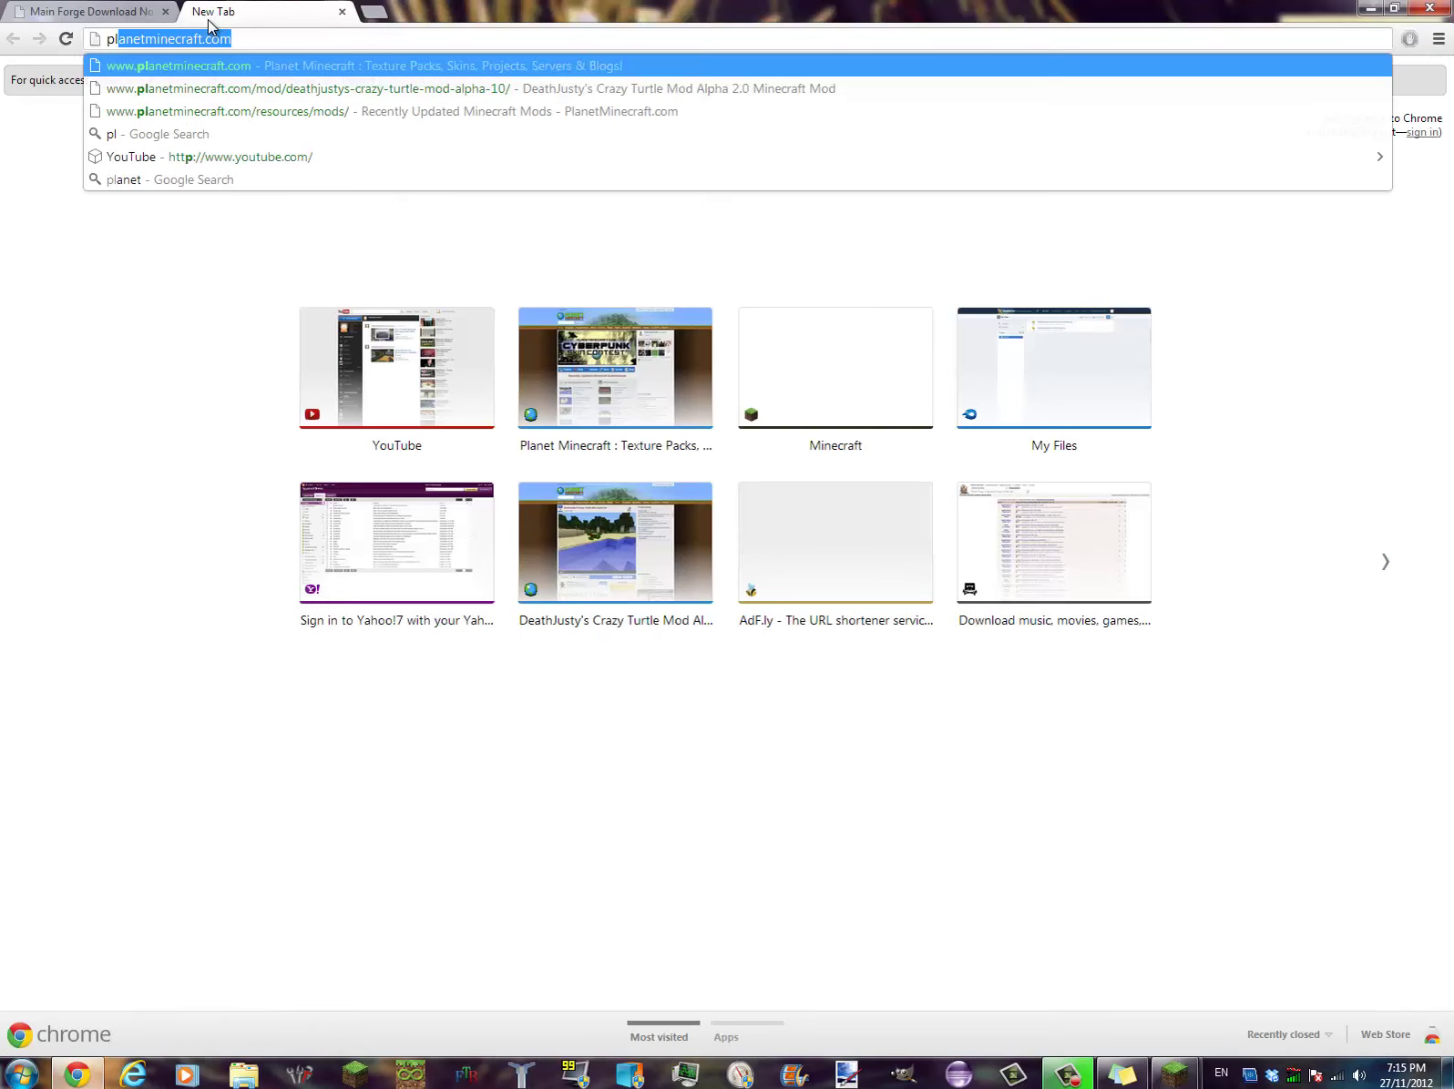
# - Load the Crazy Turtle Mod page on planetminecraft.com from the address suggestion
pyautogui.press('Right')
pyautogui.press('Down')
pyautogui.press('Return')
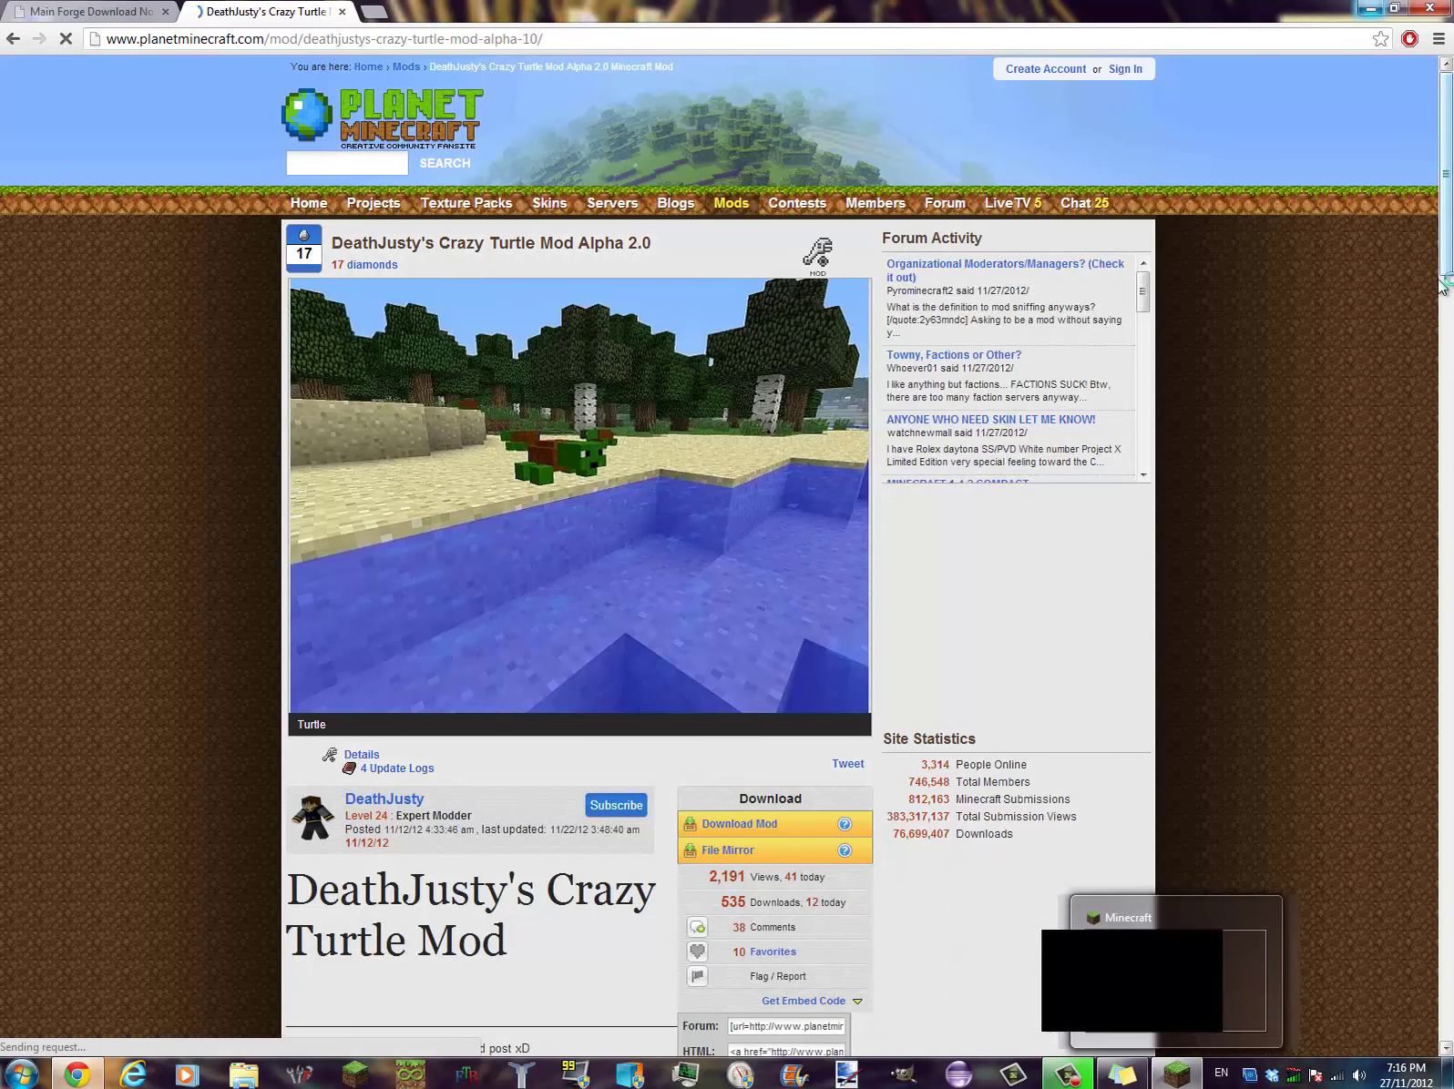
pyautogui.scroll(-3, 1206, 337)
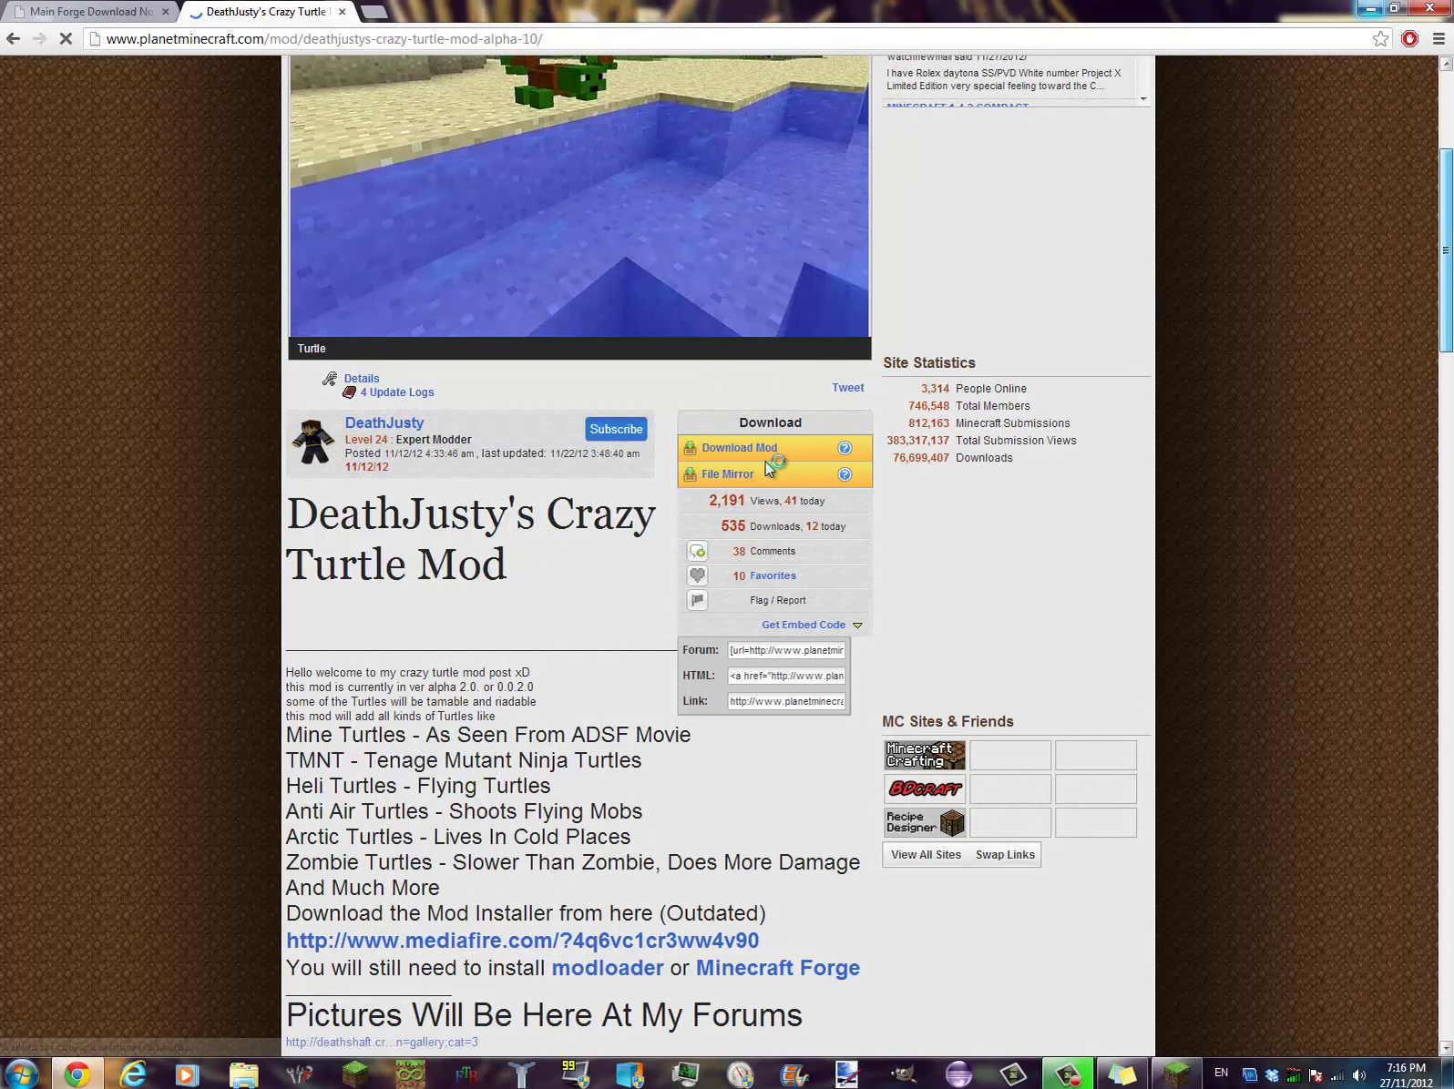
pyautogui.scroll(-3, 755, 454)
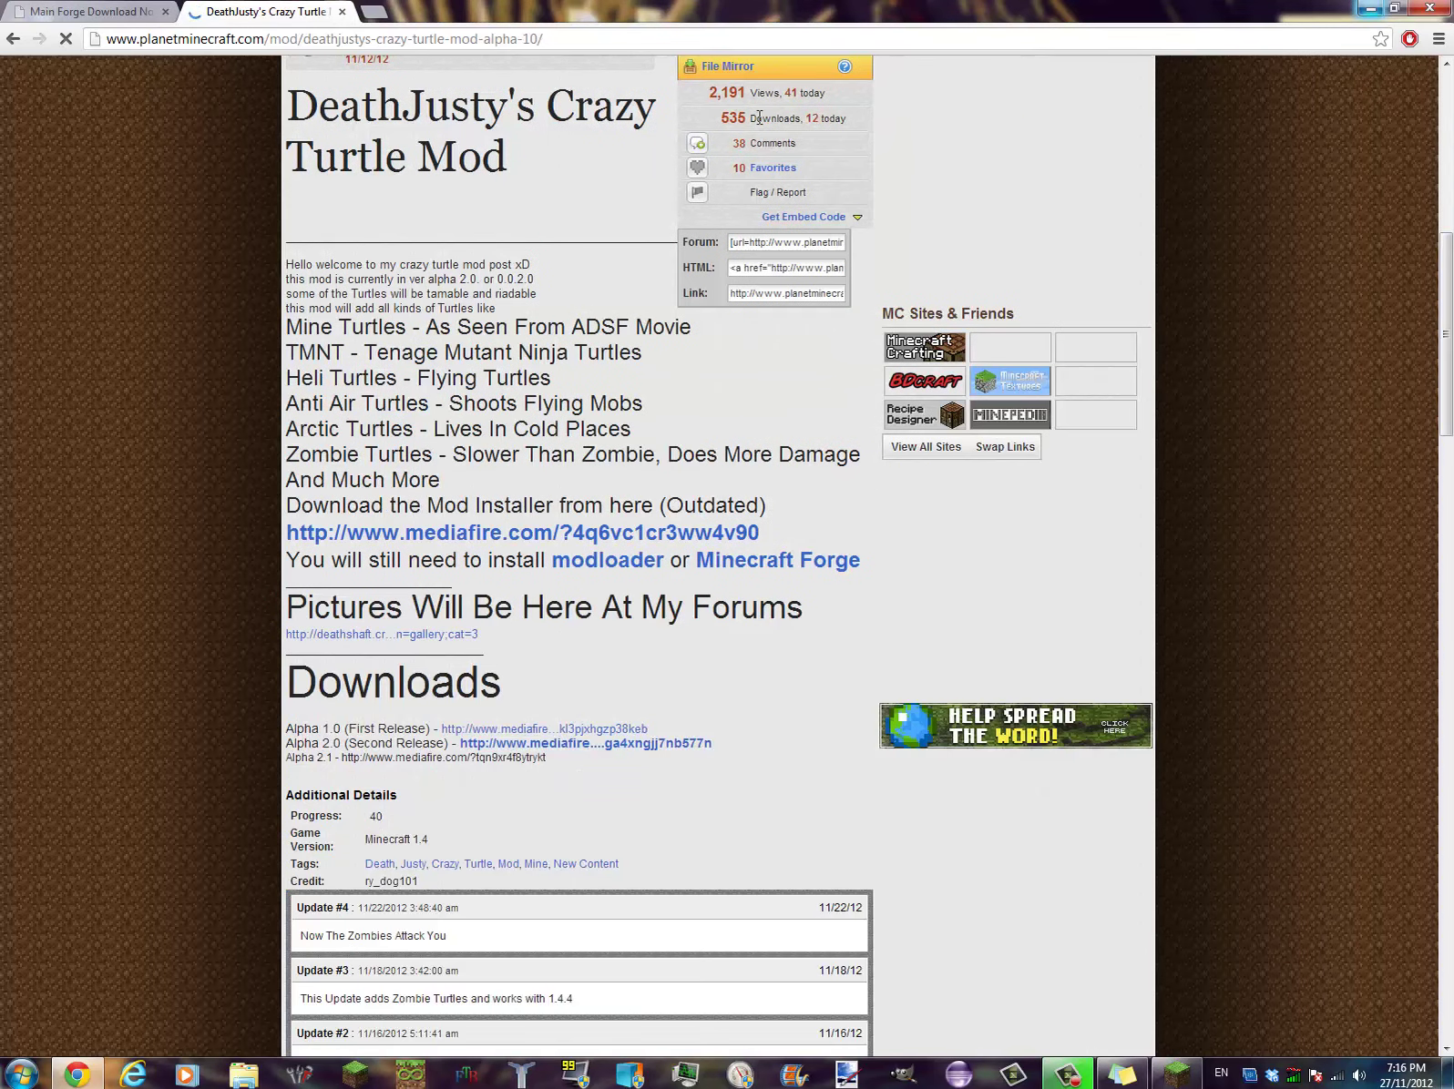
pyautogui.scroll(1, 1440, 352)
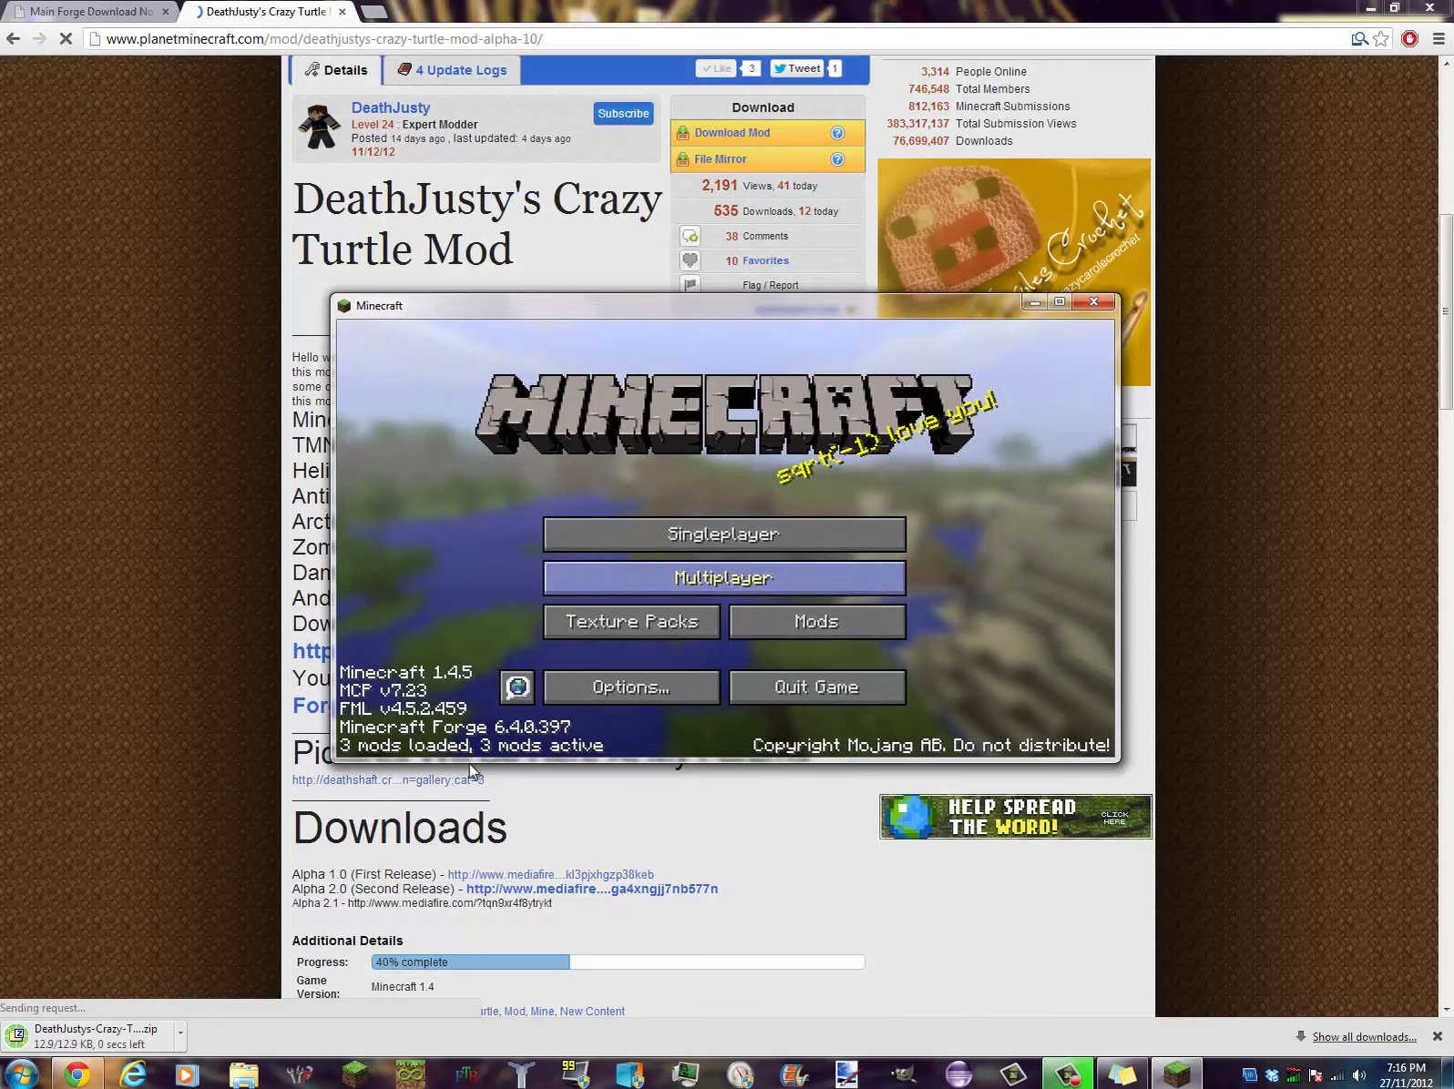
# - Review Minecraft Coder Pack and Minecraft Forge in the mod list, then close it
pyautogui.click(805, 627)
pyautogui.click(419, 564)
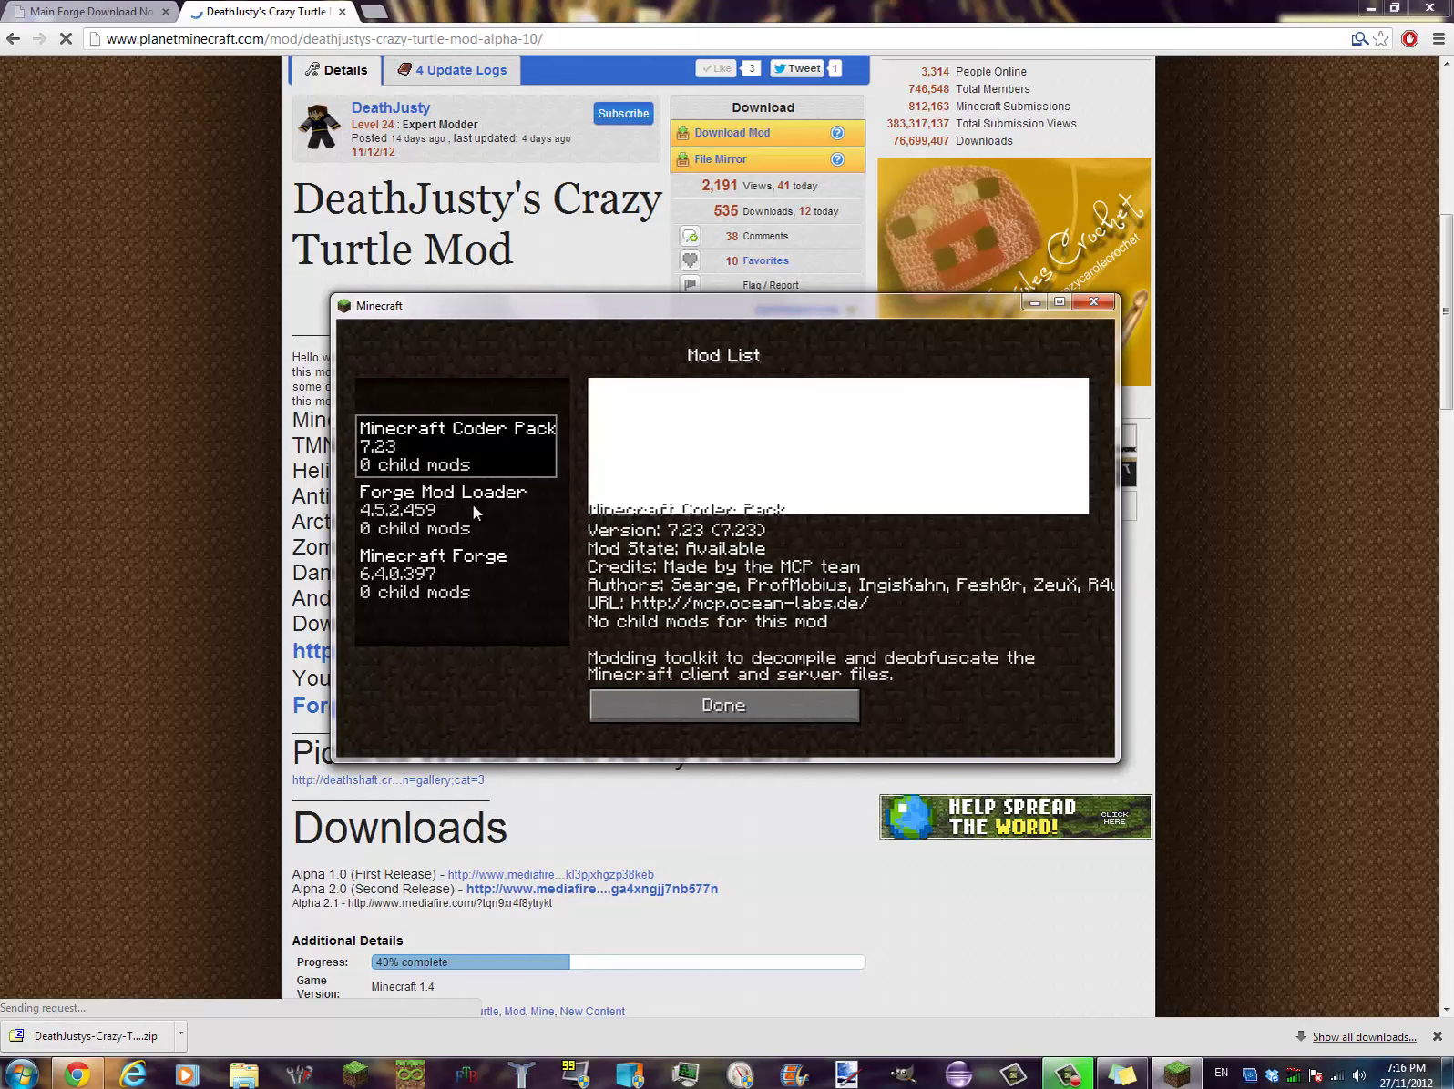
pyautogui.click(478, 553)
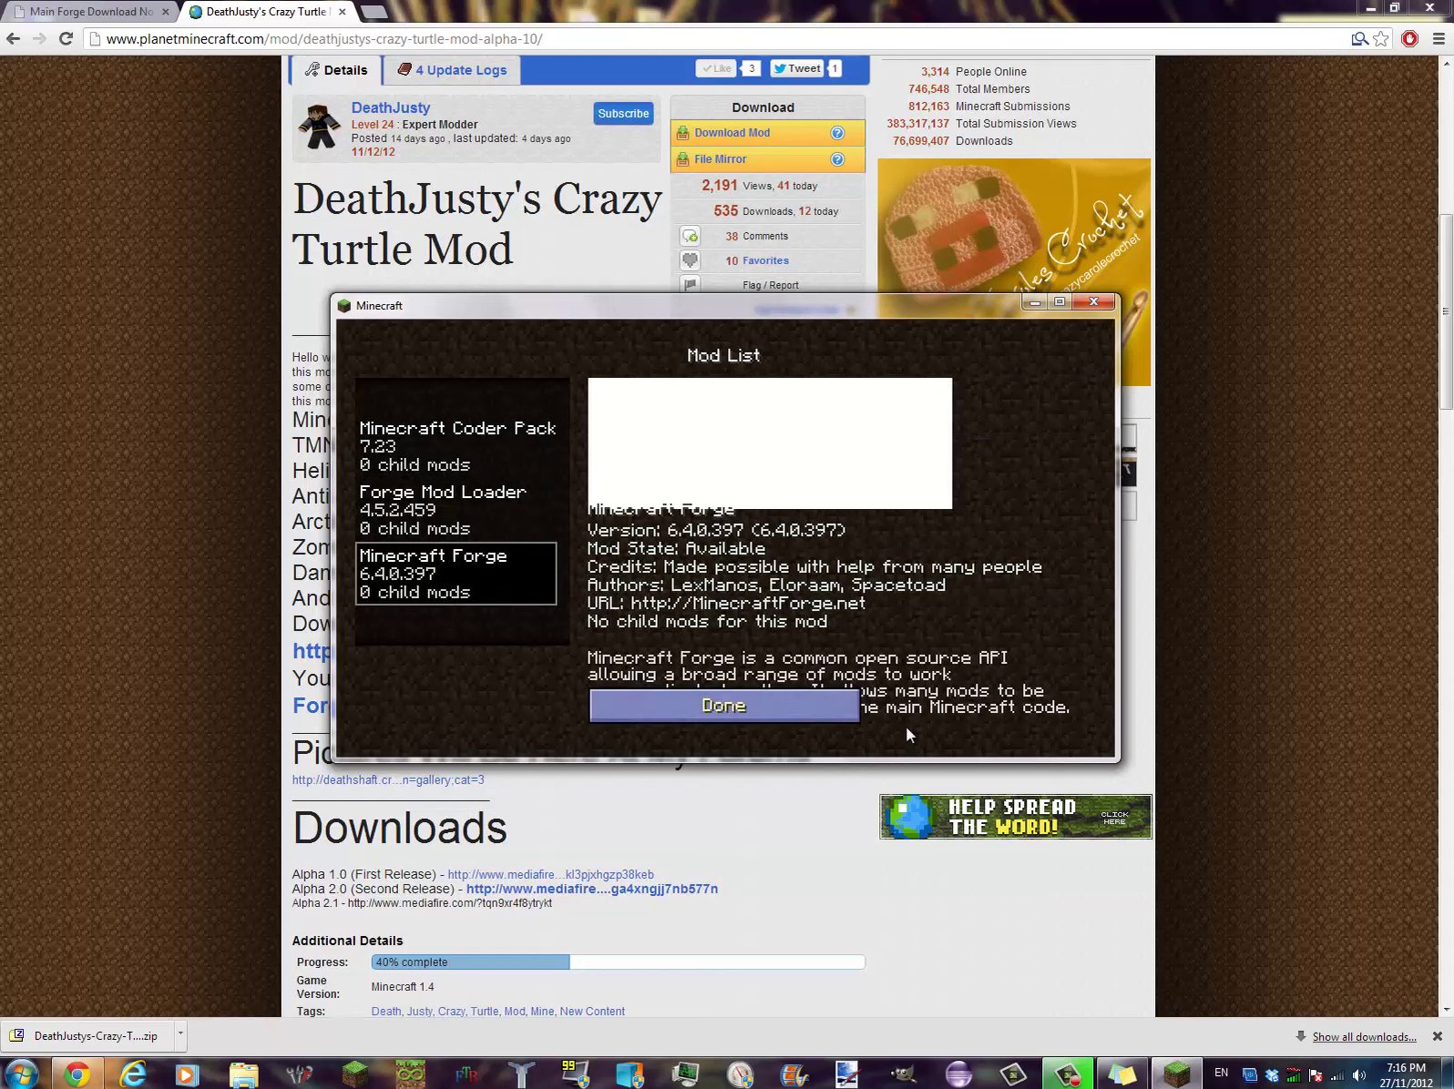
pyautogui.click(820, 705)
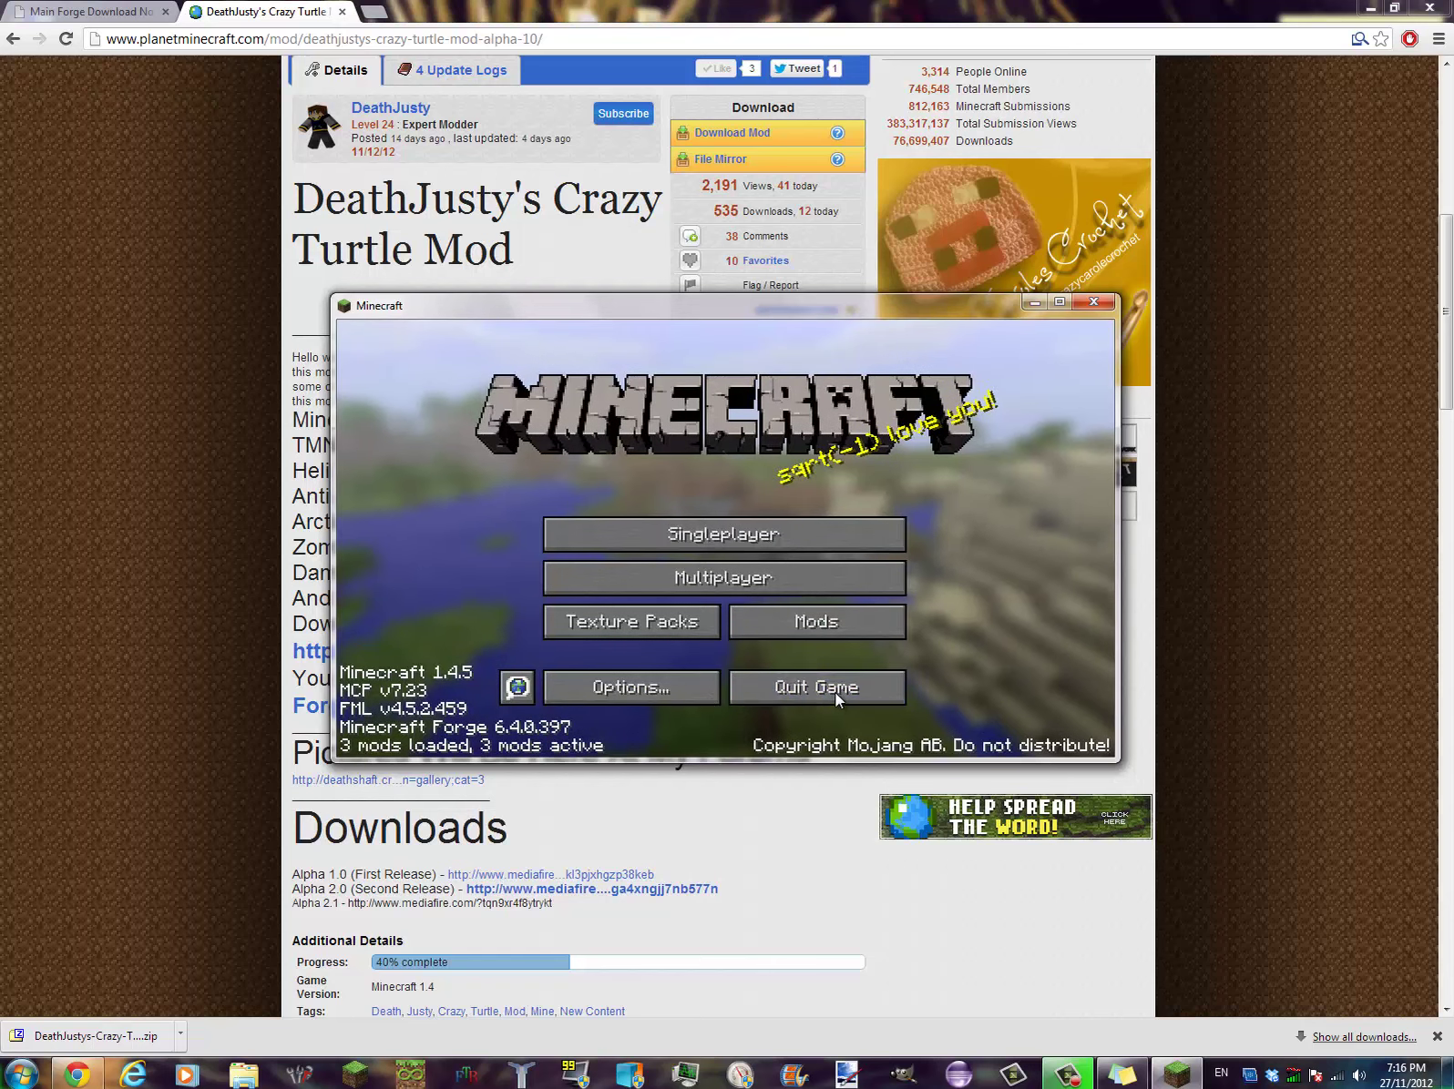
# - Quit Minecraft and open the .minecraft\mods folder via a %appdata% search
pyautogui.click(829, 690)
pyautogui.click(20, 1074)
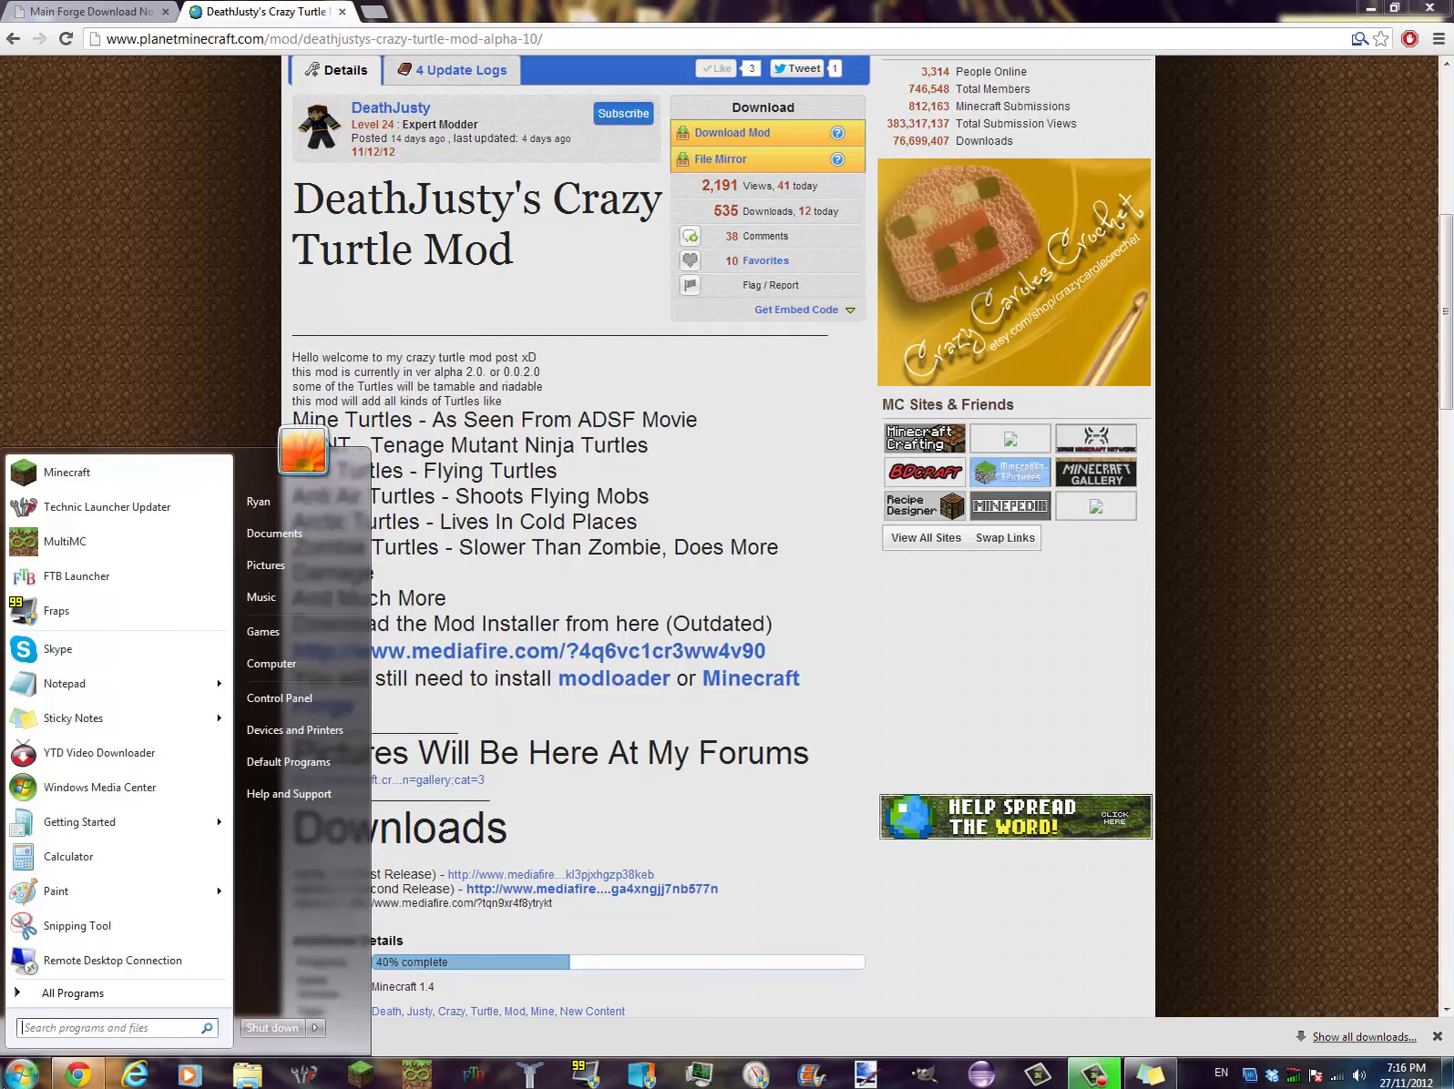
pyautogui.write('%appdasta')
pyautogui.press('BackSpace')
pyautogui.press('BackSpace')
pyautogui.press('BackSpace')
pyautogui.write('ta%')
pyautogui.press('Return')
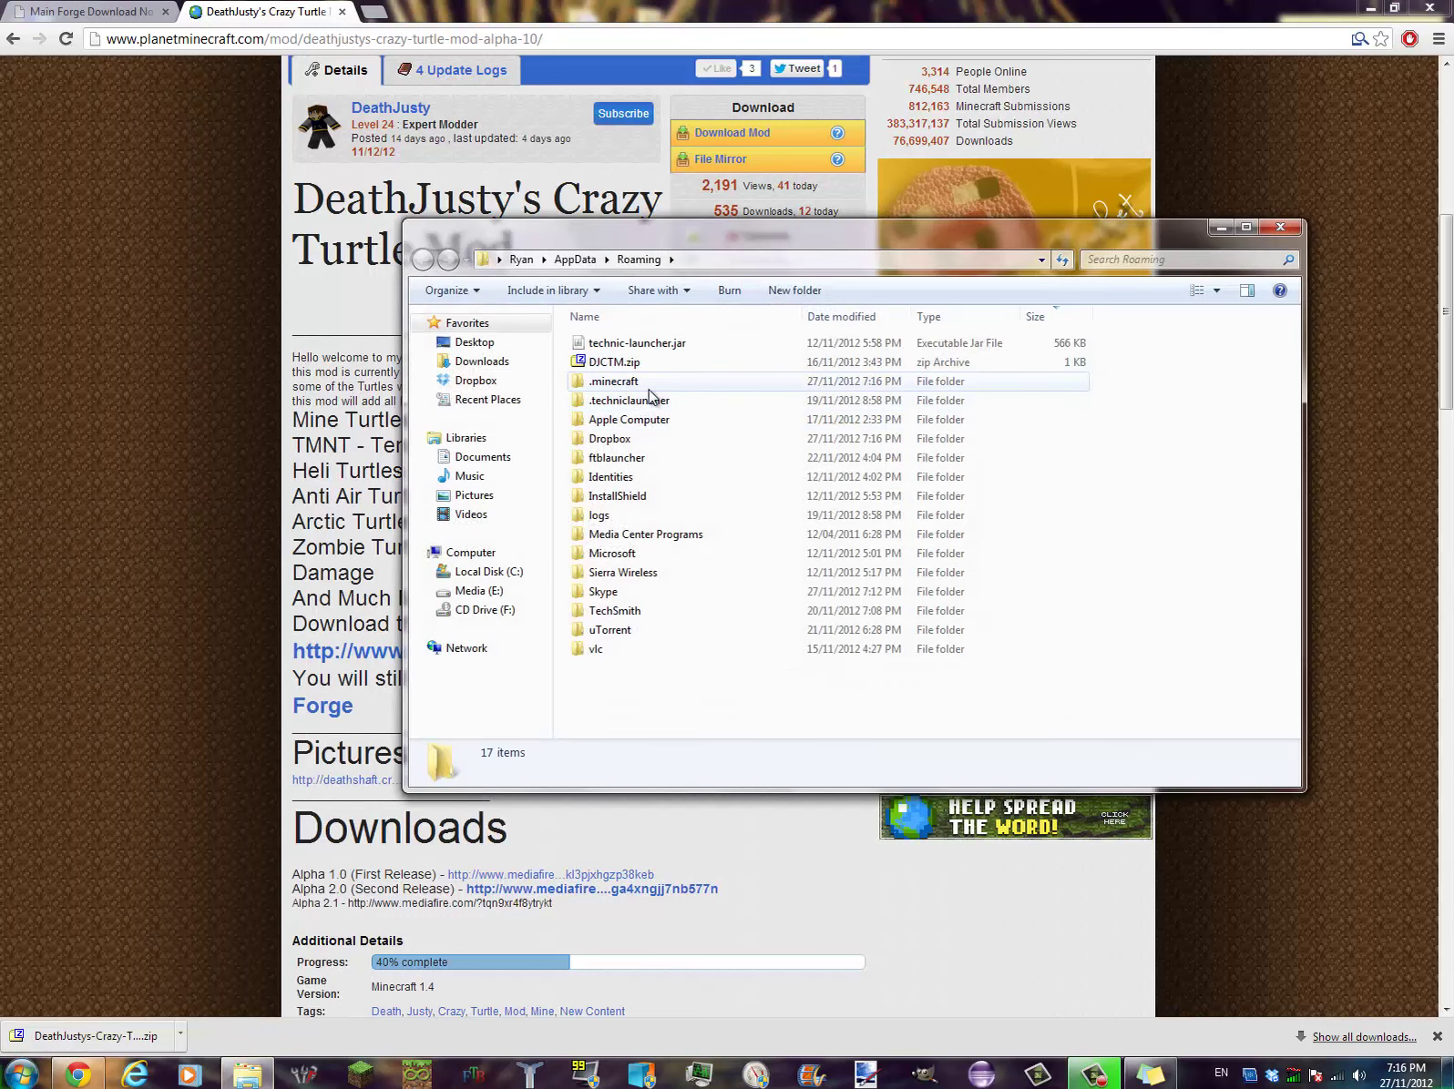
pyautogui.doubleClick(649, 382)
pyautogui.doubleClick(641, 421)
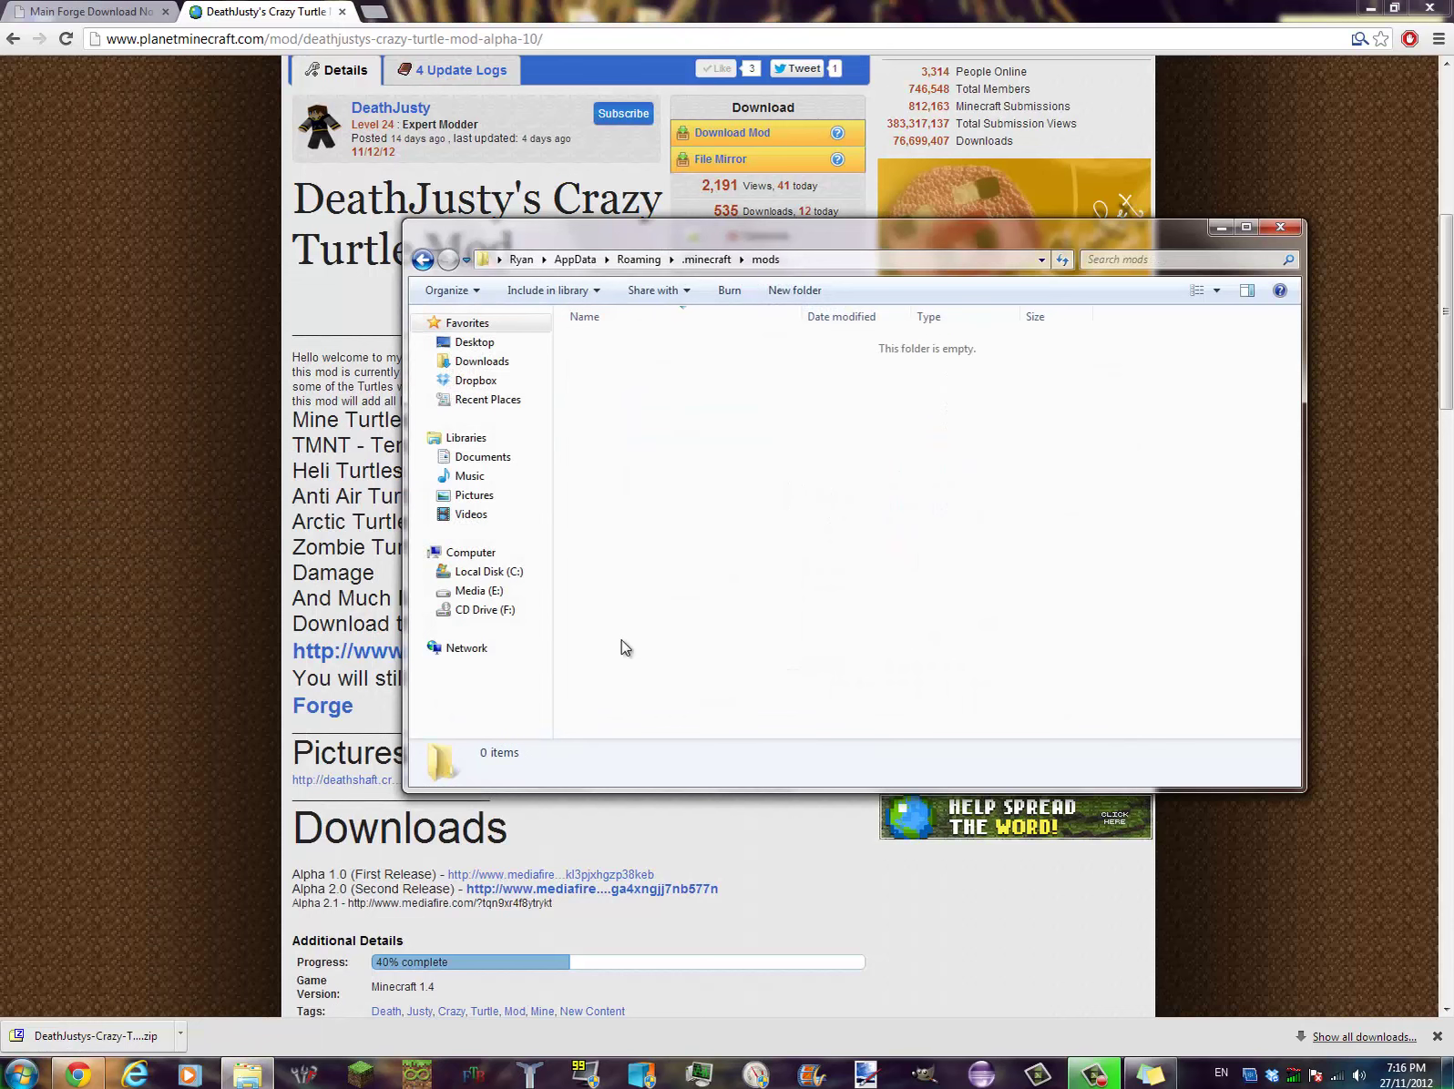
# - Drop the downloaded turtle mod zip into mods, then close the mod's browser tab
pyautogui.moveTo(97, 1035); pyautogui.dragTo(990, 1036)
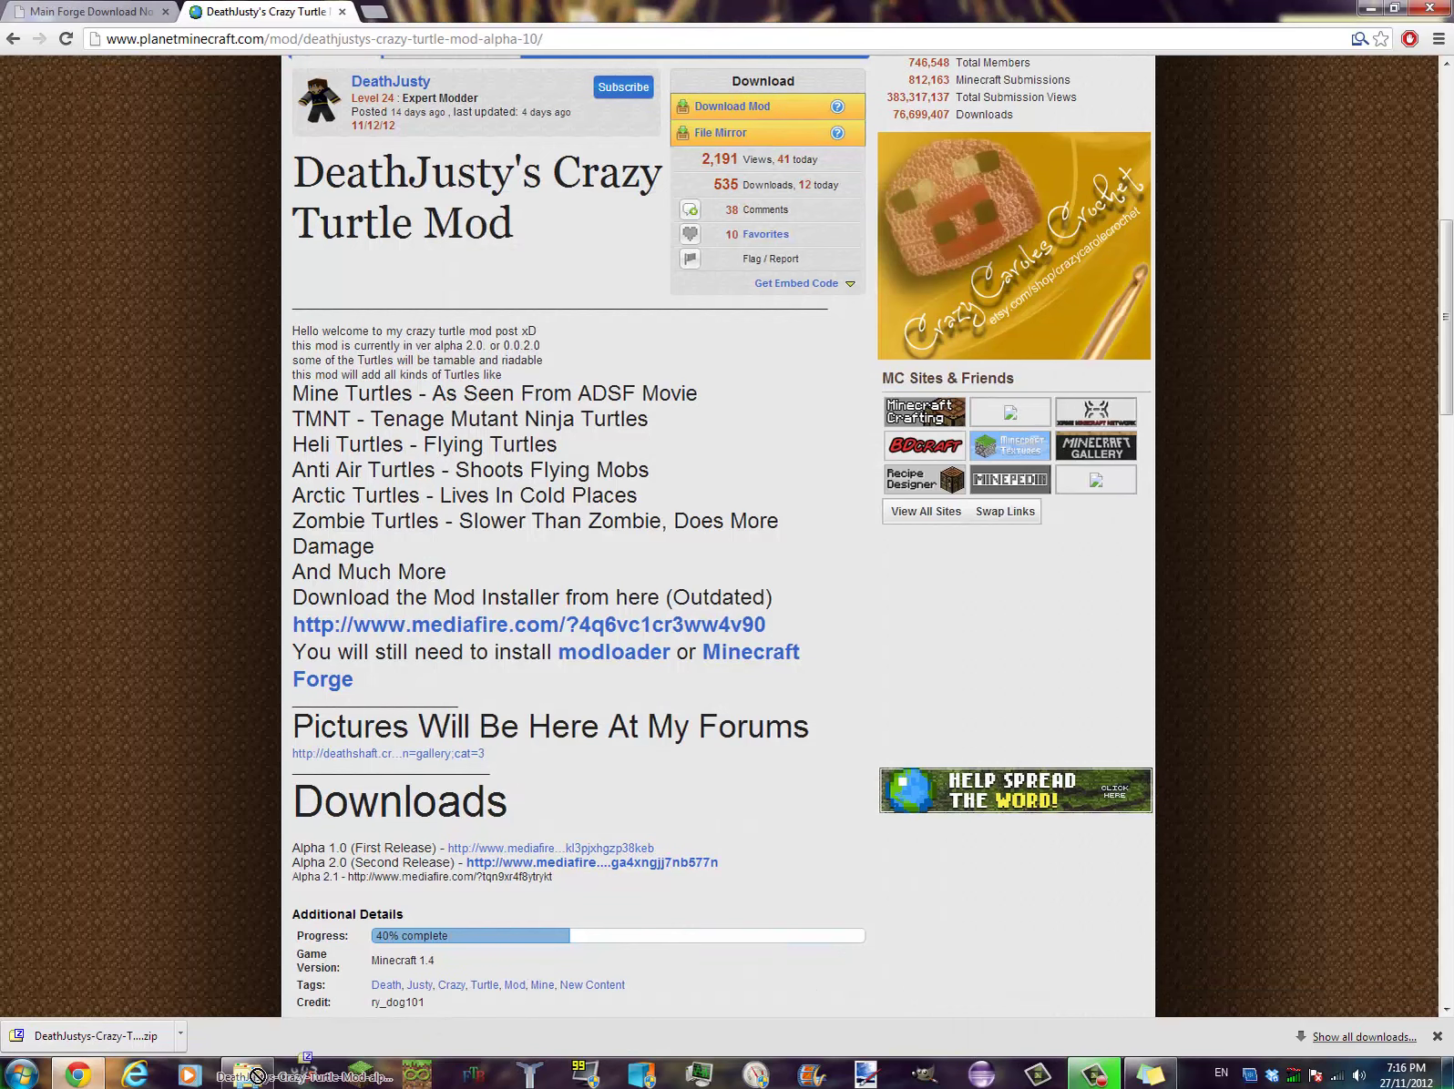
pyautogui.moveTo(990, 1036)
pyautogui.mouseDown()
pyautogui.moveTo(874, 462)
pyautogui.moveTo(873, 475)
pyautogui.mouseUp()
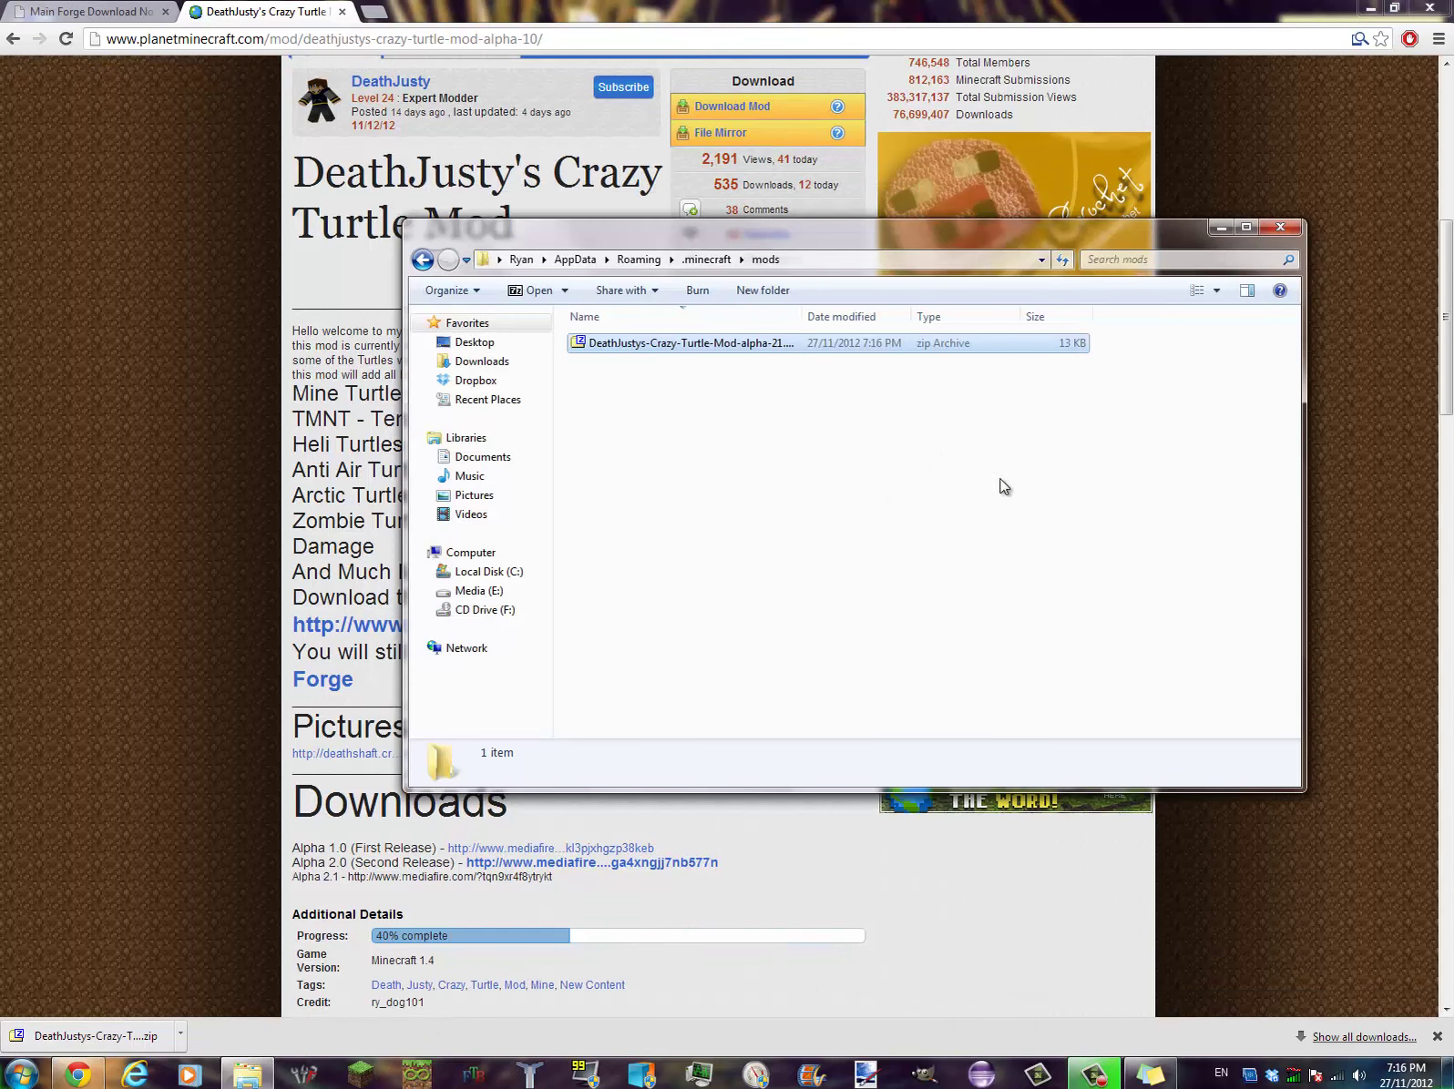
pyautogui.click(1003, 486)
pyautogui.doubleClick(802, 317)
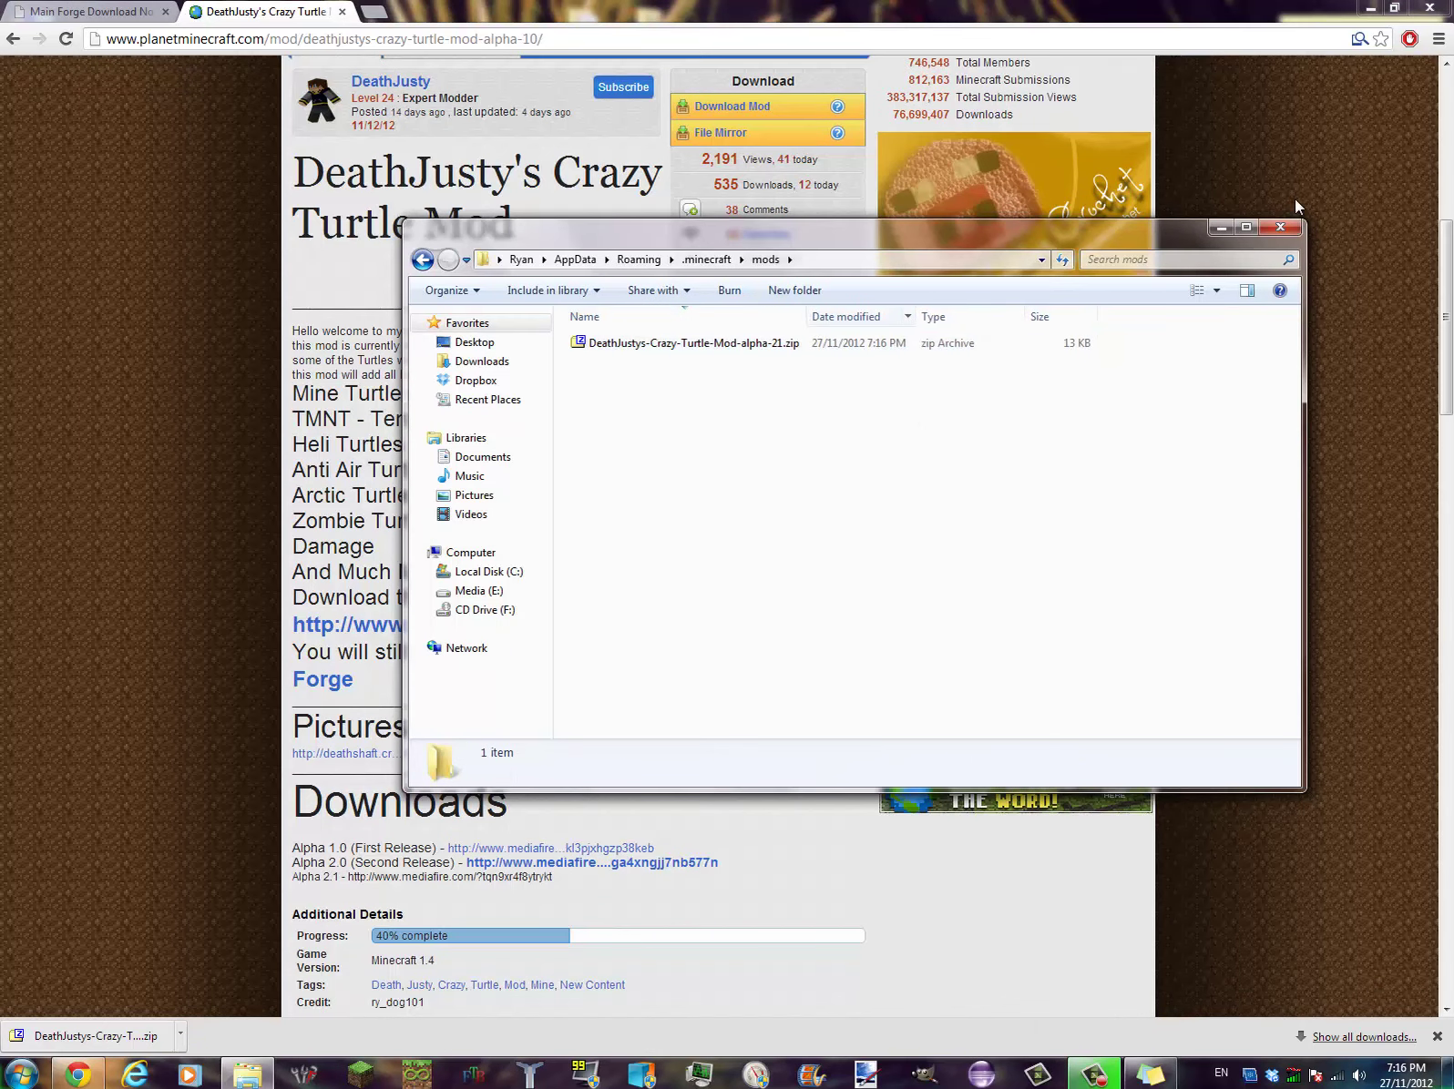
pyautogui.click(390, 63)
pyautogui.hotkey('ctrl', 'w')
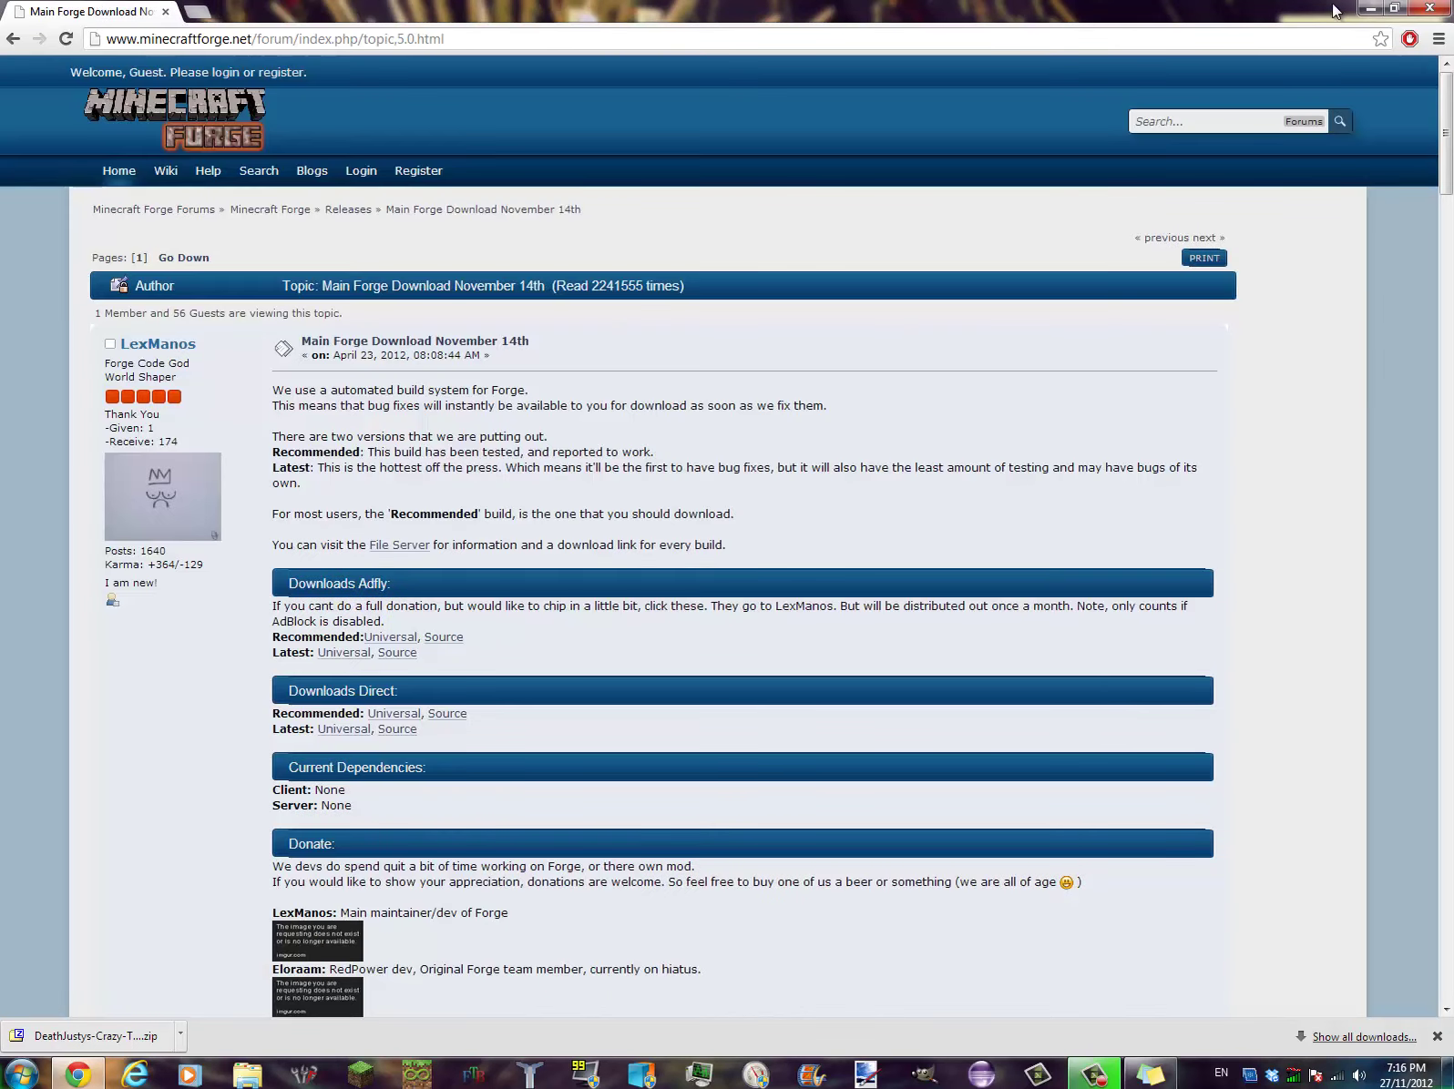
# - Relaunch and log in to Minecraft, then view mod_DeathsMod in the mod list
pyautogui.click(1370, 8)
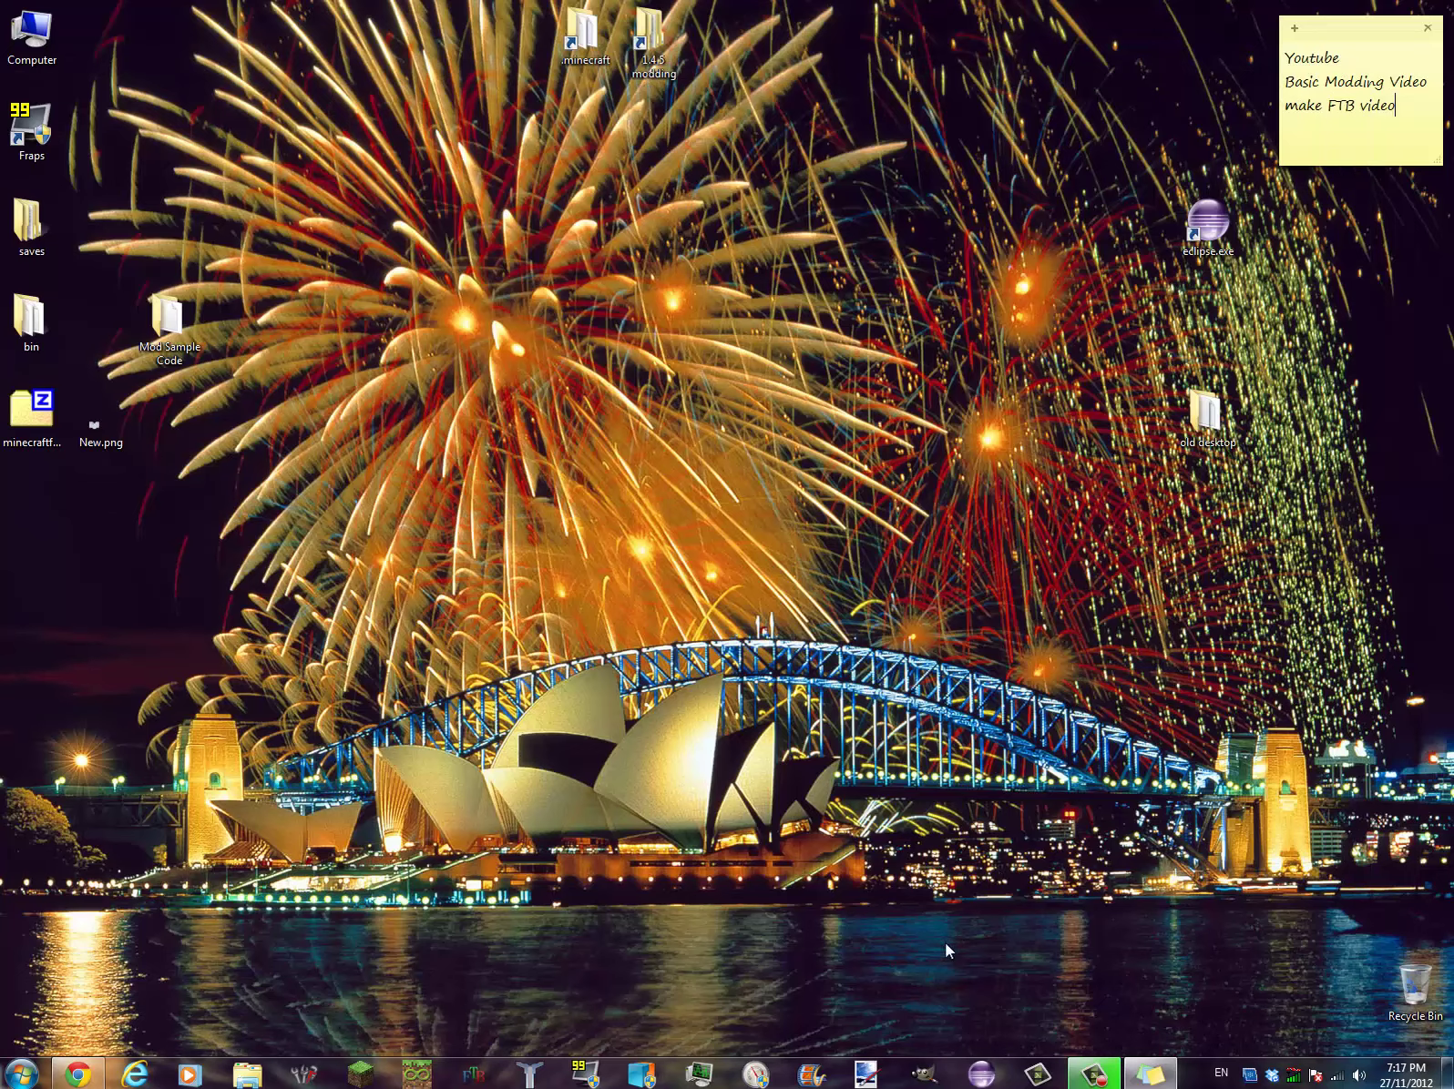
pyautogui.click(361, 1074)
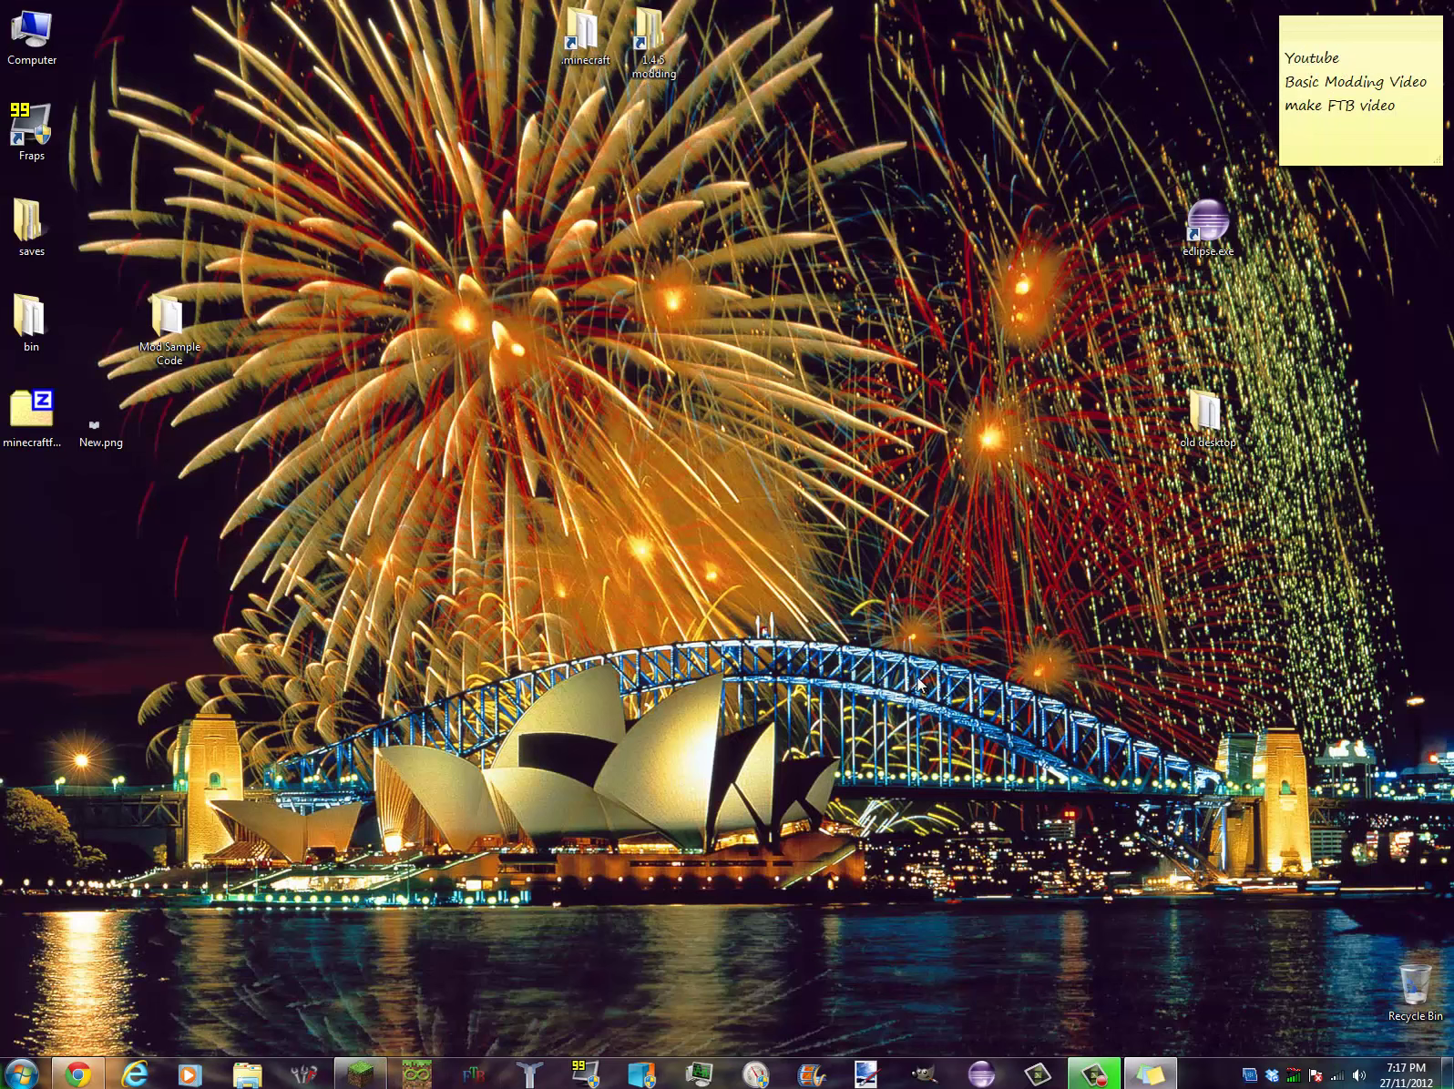
pyautogui.click(1069, 715)
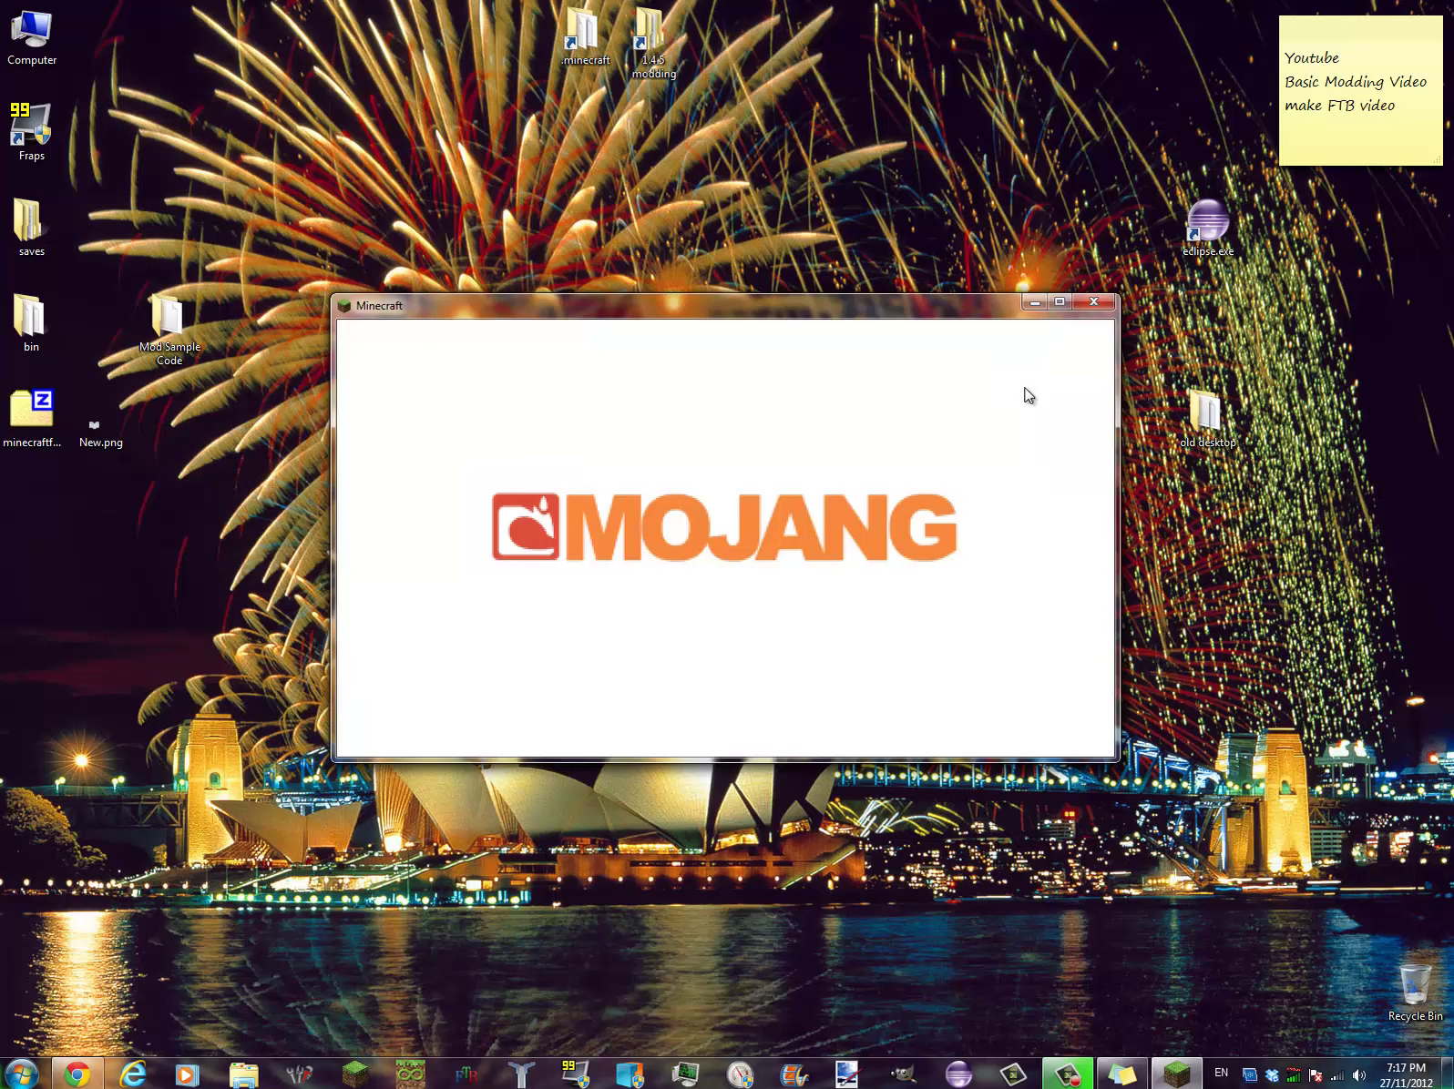
pyautogui.click(818, 622)
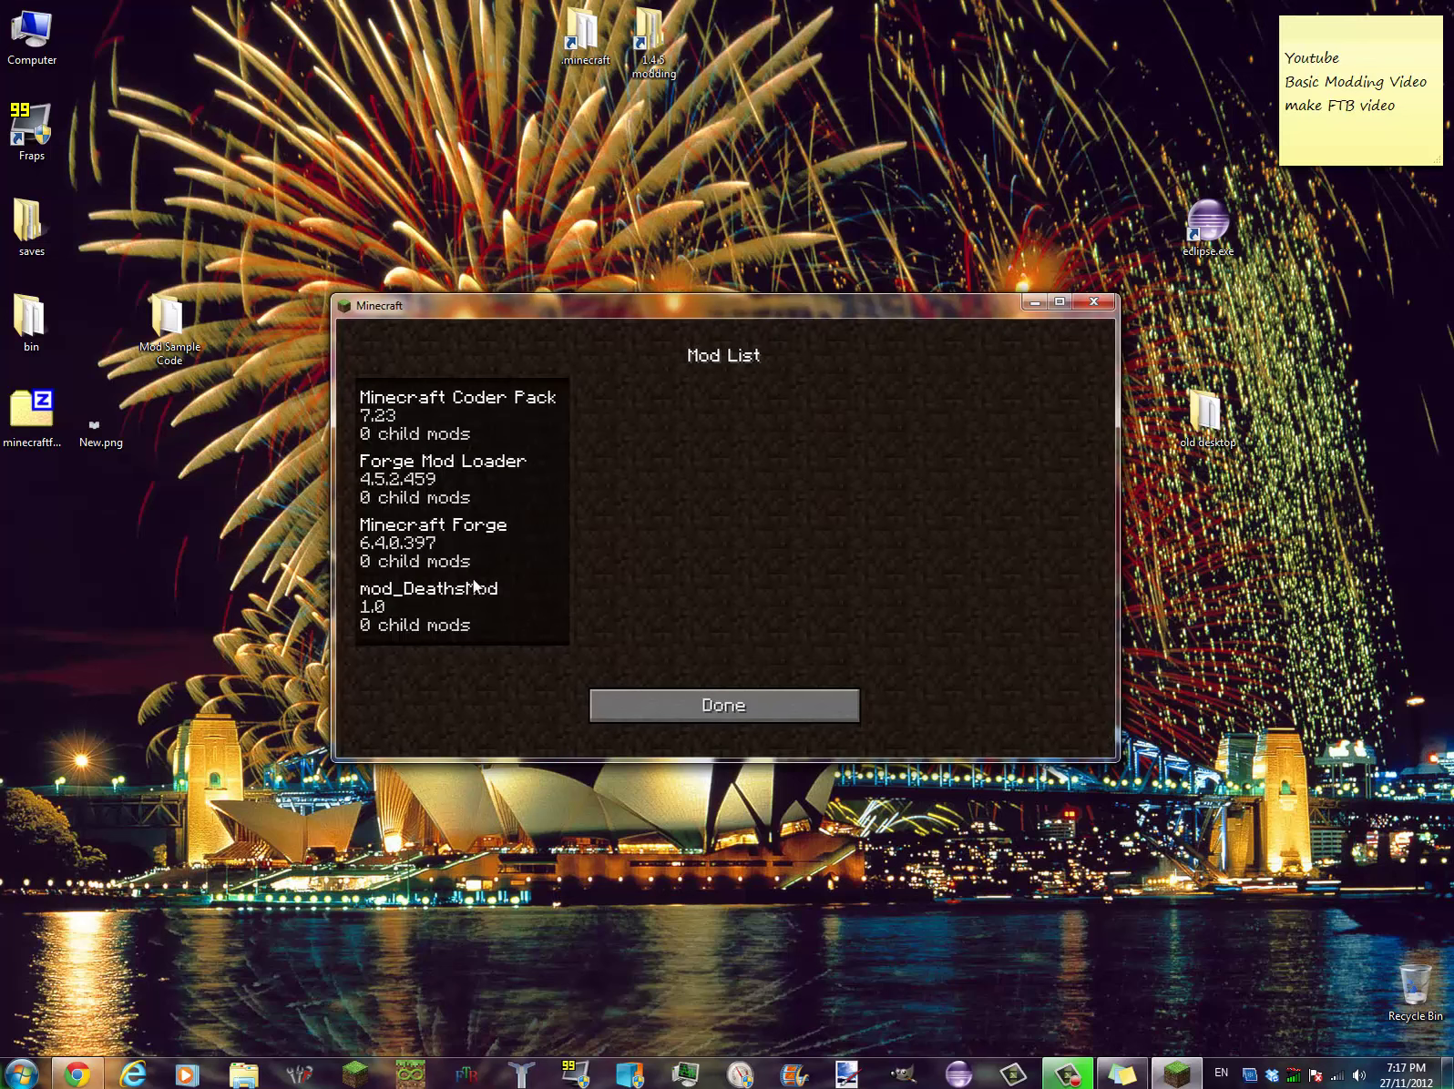
pyautogui.click(459, 609)
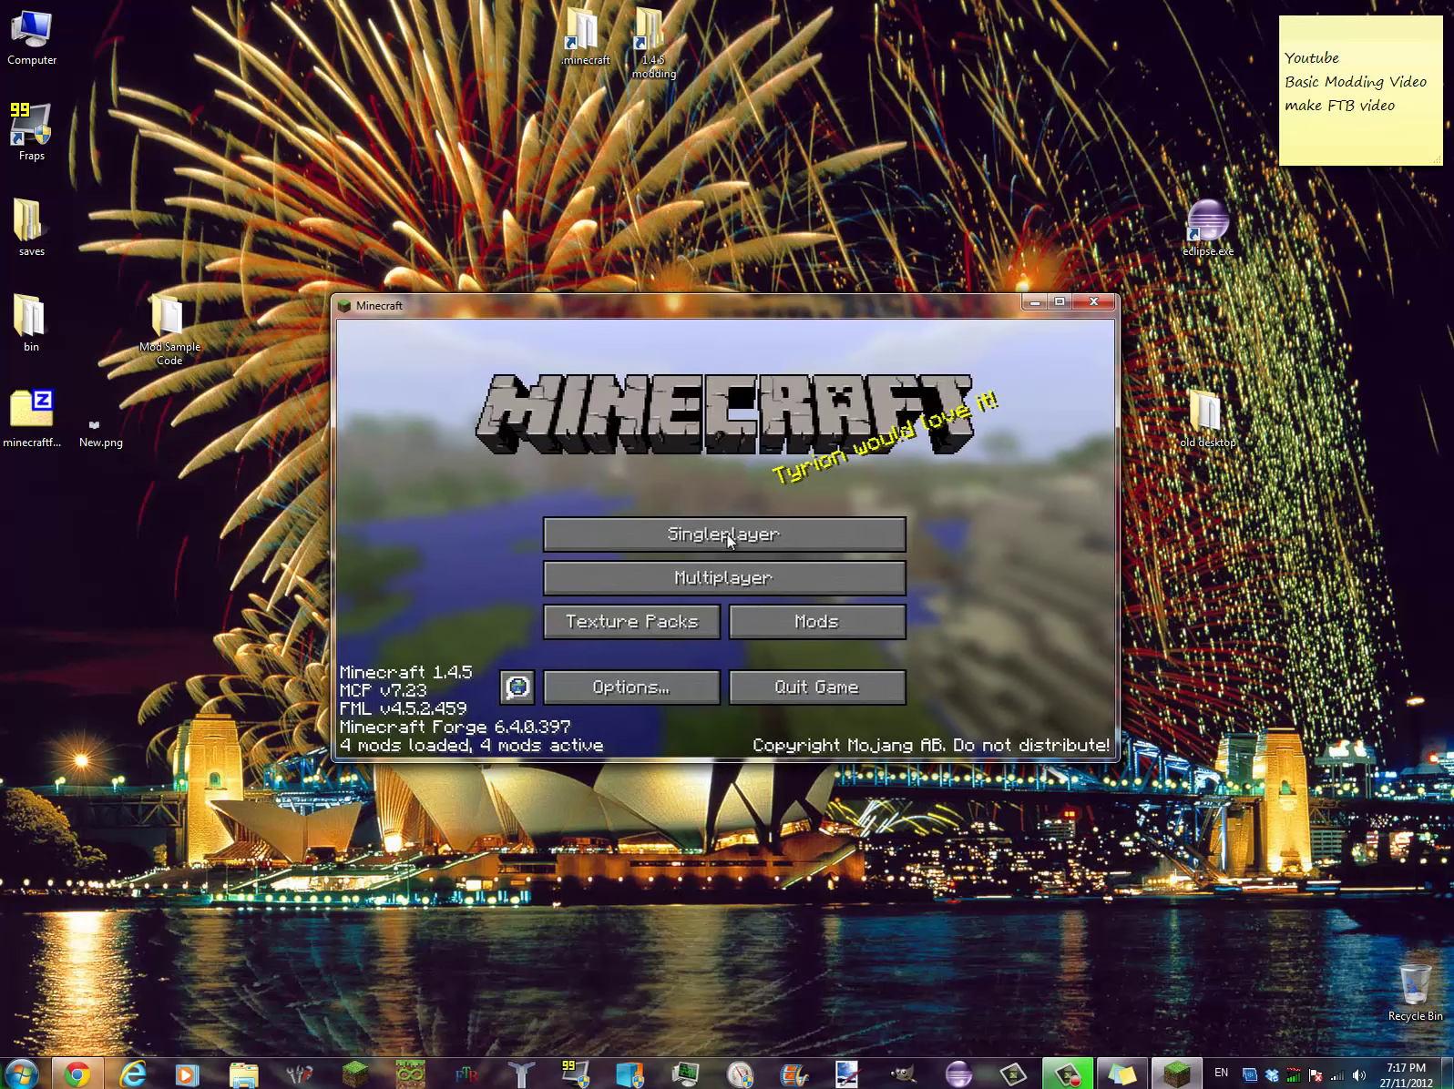
# - Start a new singleplayer world with the game mode set to Creative
pyautogui.click(639, 531)
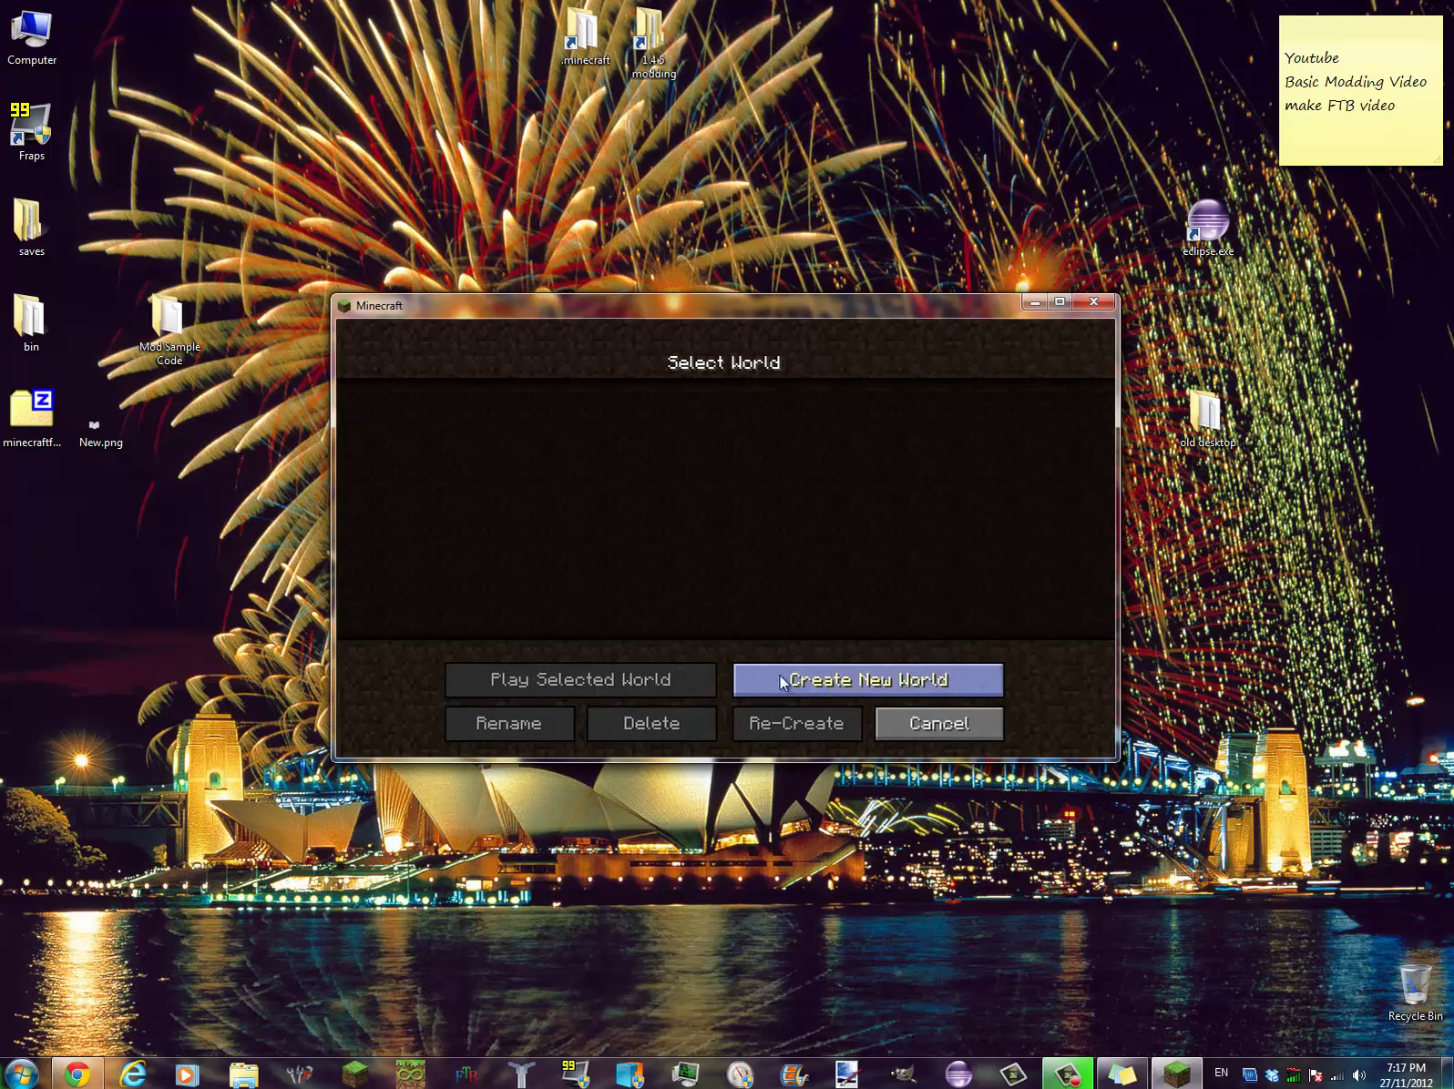
pyautogui.click(810, 684)
pyautogui.click(729, 551)
pyautogui.click(851, 681)
# - Set the world type to Superflat, generate the world, and make it fill the screen
pyautogui.click(898, 522)
pyautogui.click(748, 680)
pyautogui.click(653, 721)
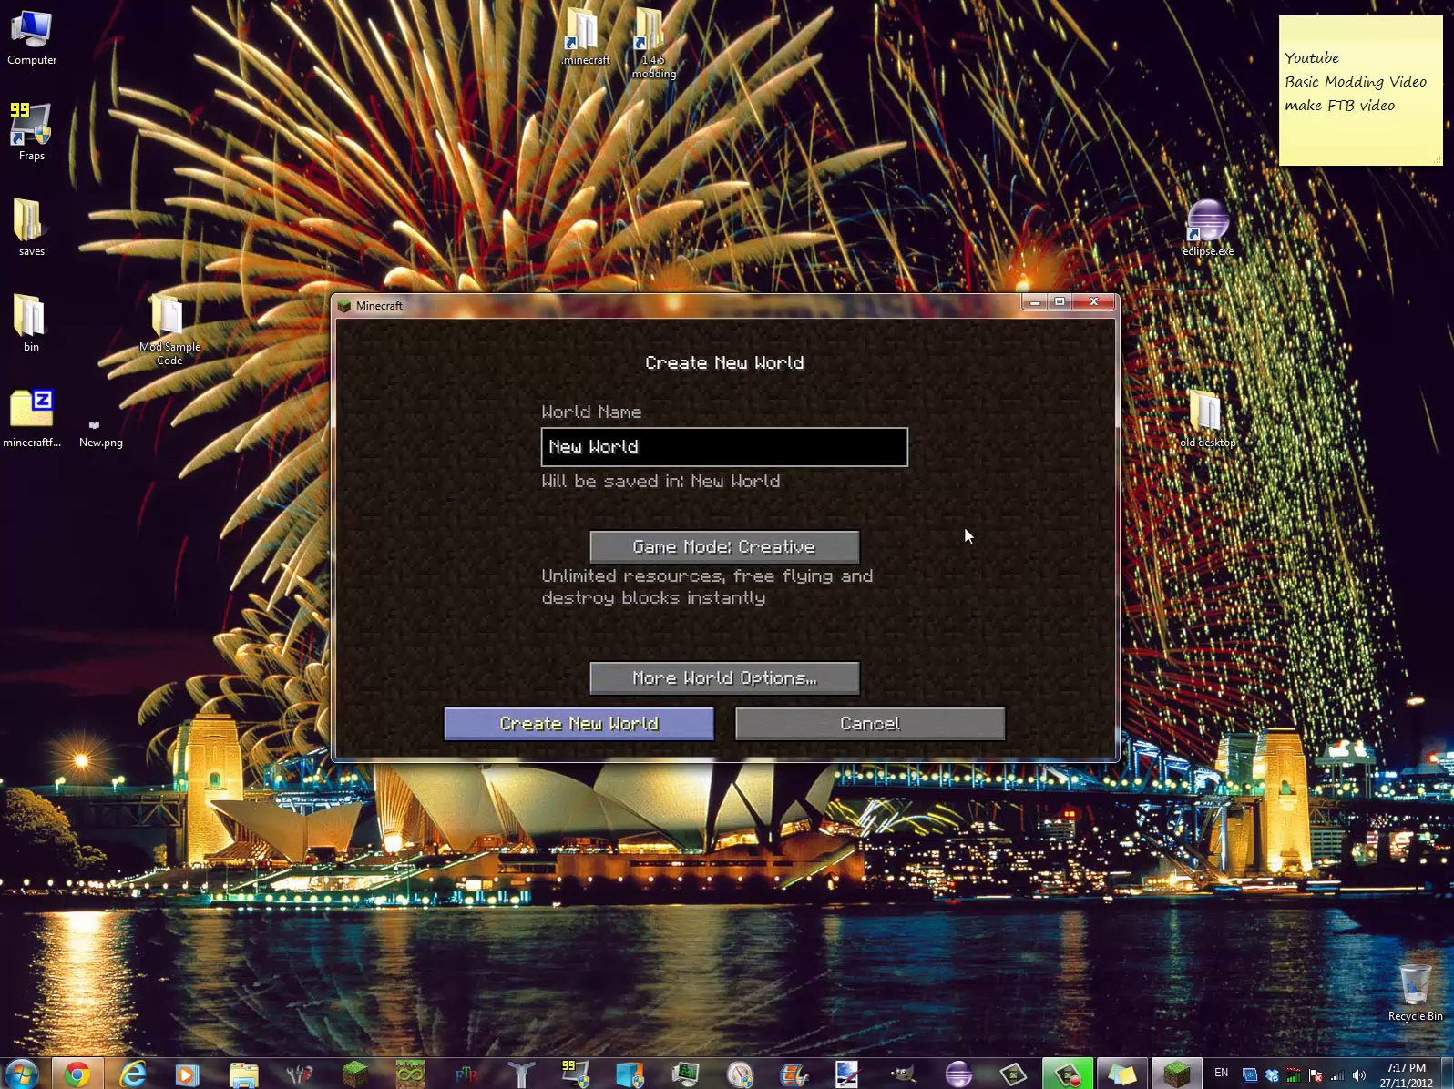
pyautogui.click(1059, 303)
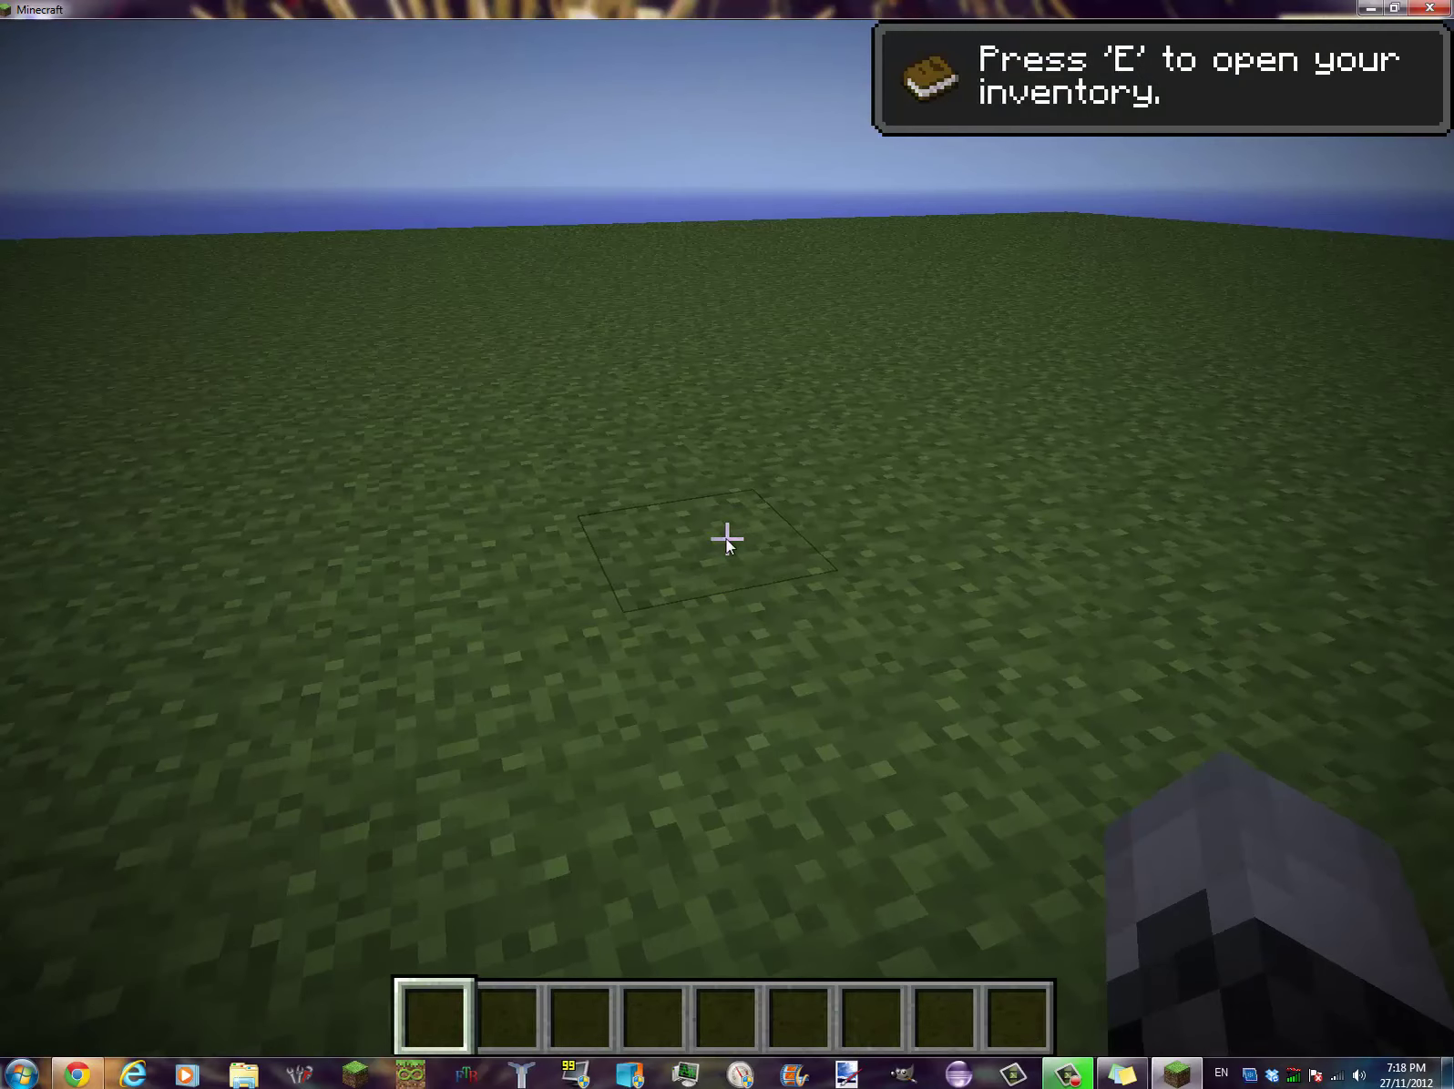
# - Put two stacks of turtle spawn eggs from creative search into hotbar slots 1 and 2
pyautogui.press('e')
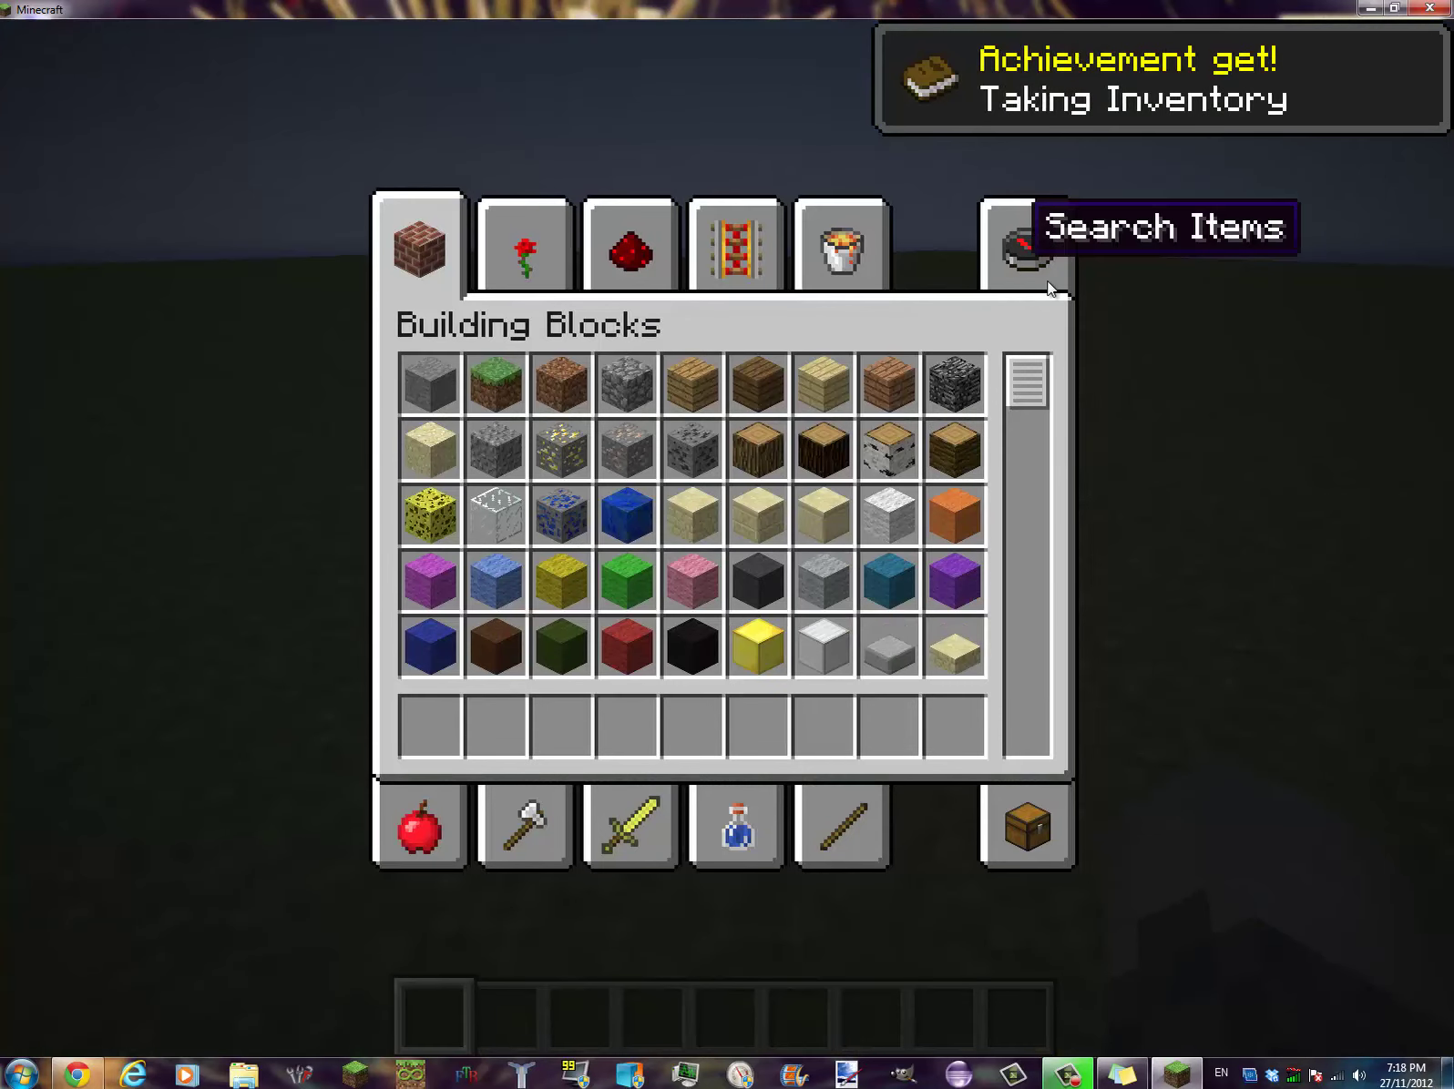
pyautogui.click(1047, 281)
pyautogui.write('spaw')
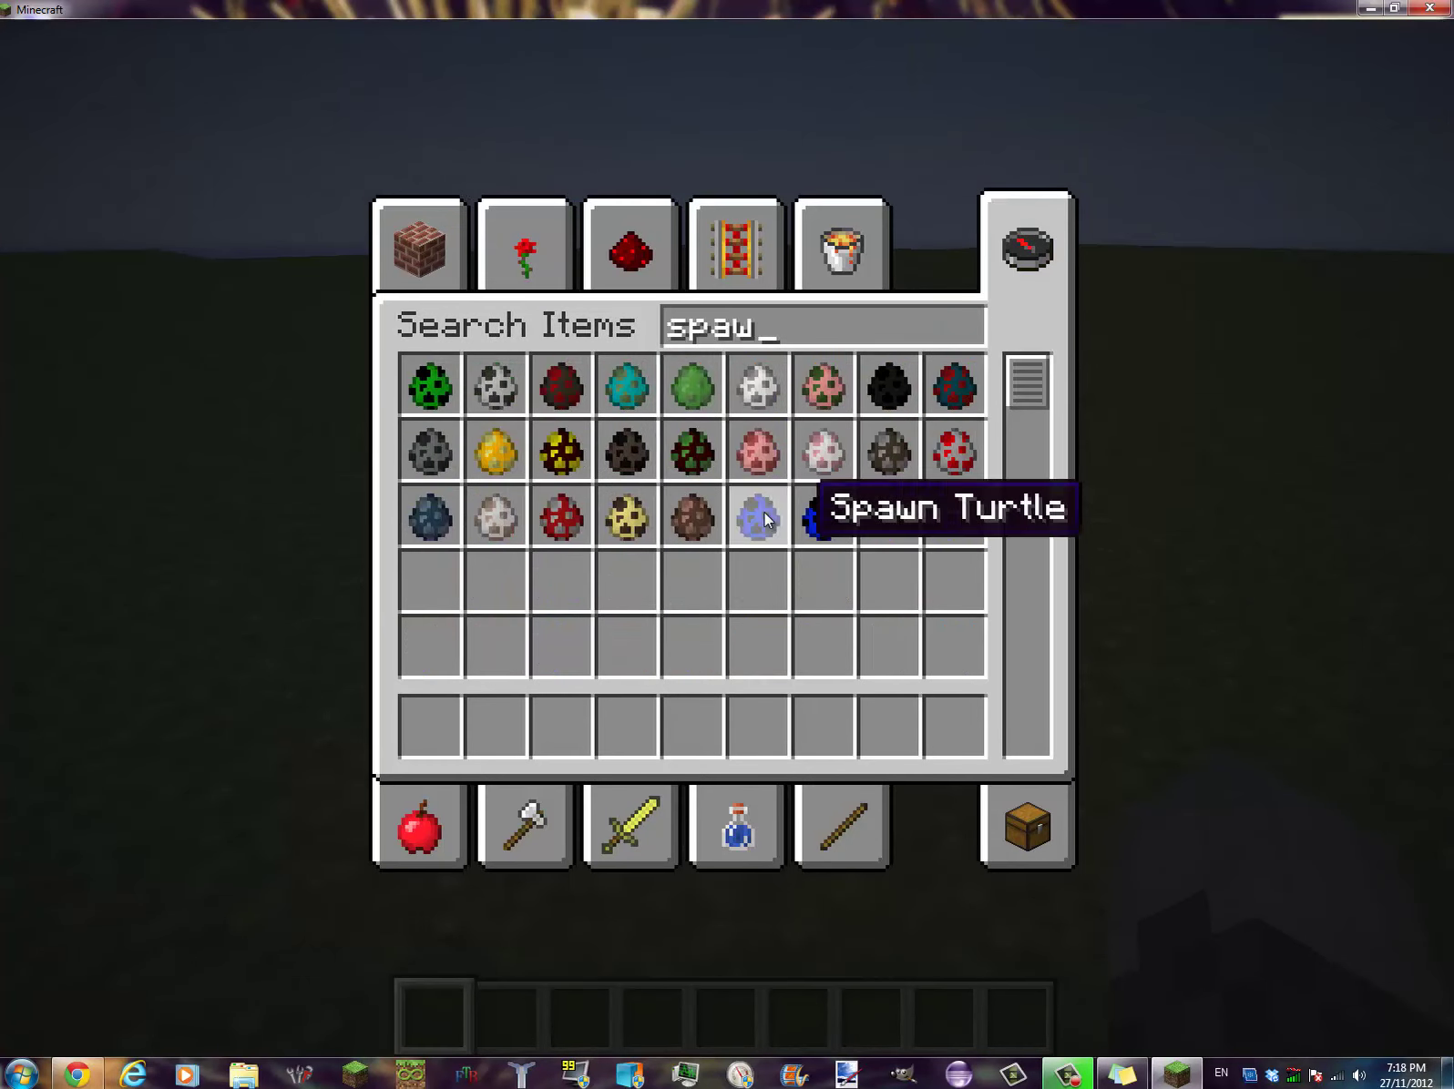
pyautogui.keyDown('shift'); pyautogui.click(823, 519); pyautogui.keyUp('shift')
pyautogui.click(429, 726)
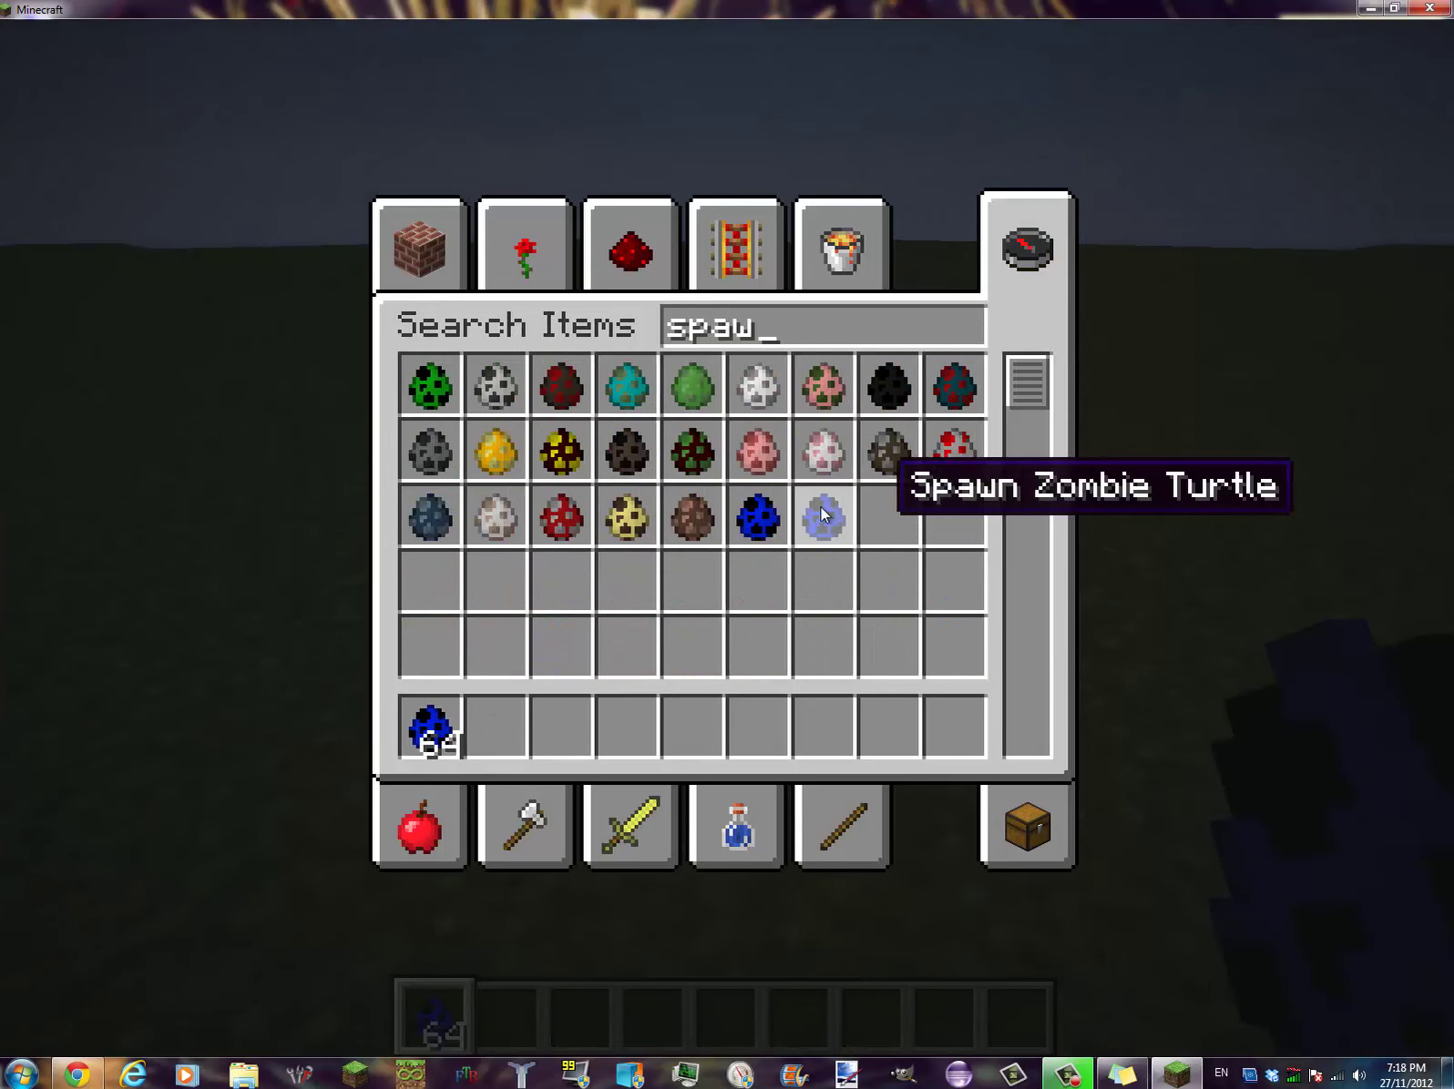
pyautogui.press('BackSpace')
pyautogui.press('BackSpace')
pyautogui.press('BackSpace')
pyautogui.keyDown('shift'); pyautogui.click(823, 518); pyautogui.keyUp('shift')
pyautogui.click(505, 712)
pyautogui.press('e')
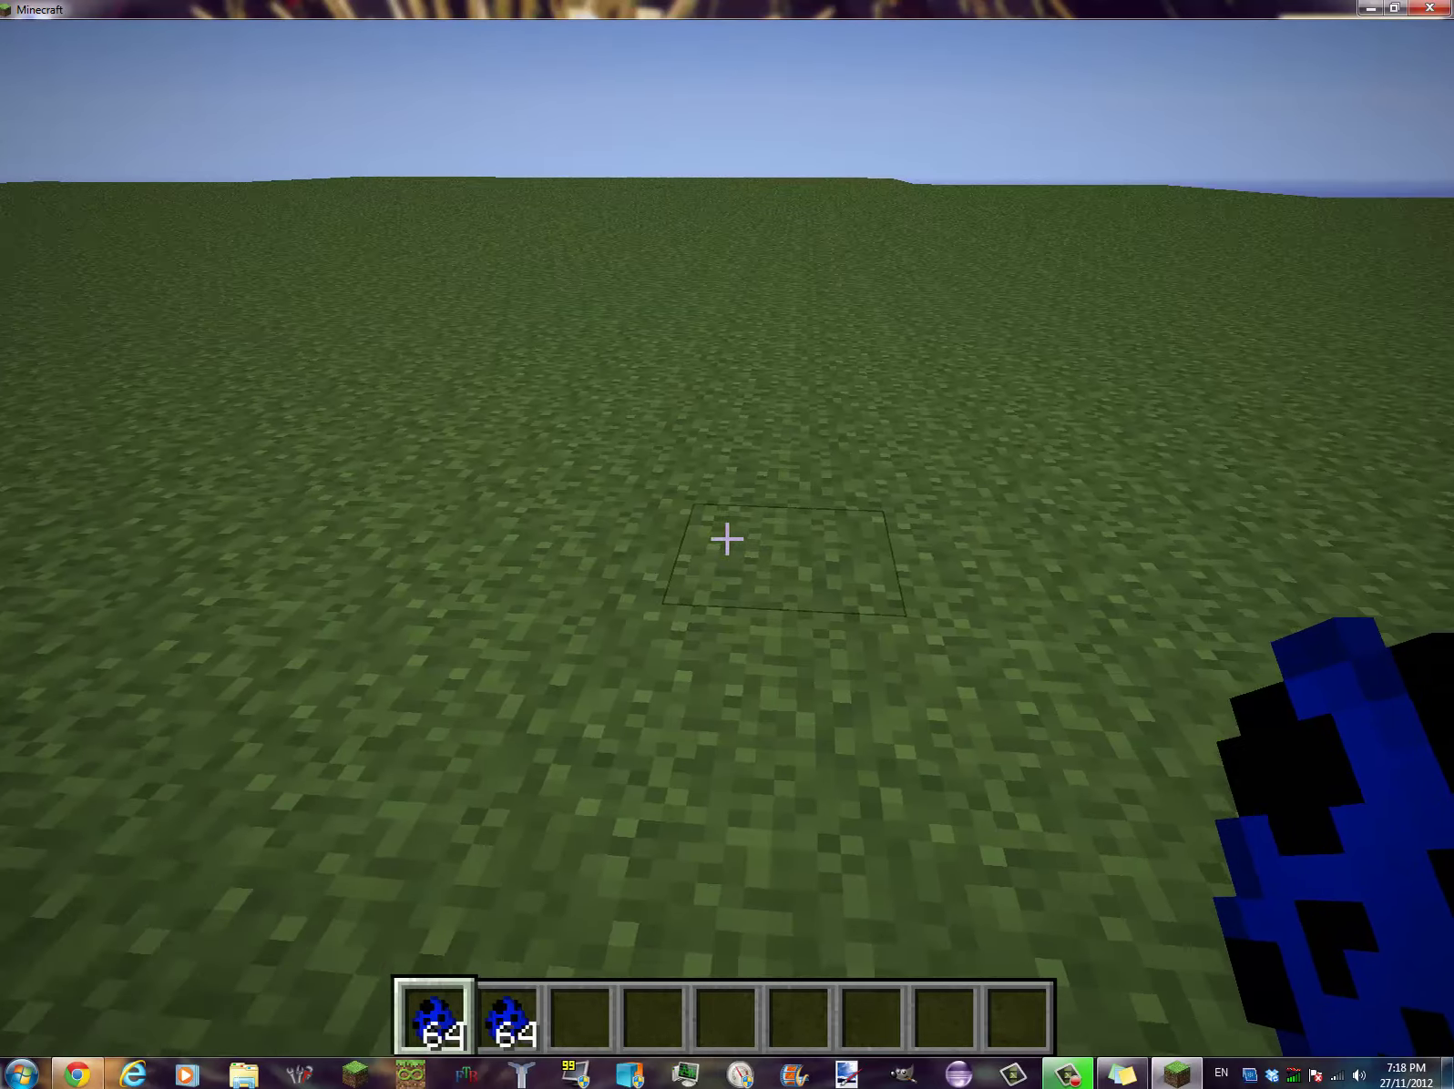
# - Spawn a line of turtles on the grass, then walk forward
pyautogui.rightClick(727, 539)
pyautogui.rightClick(726, 540)
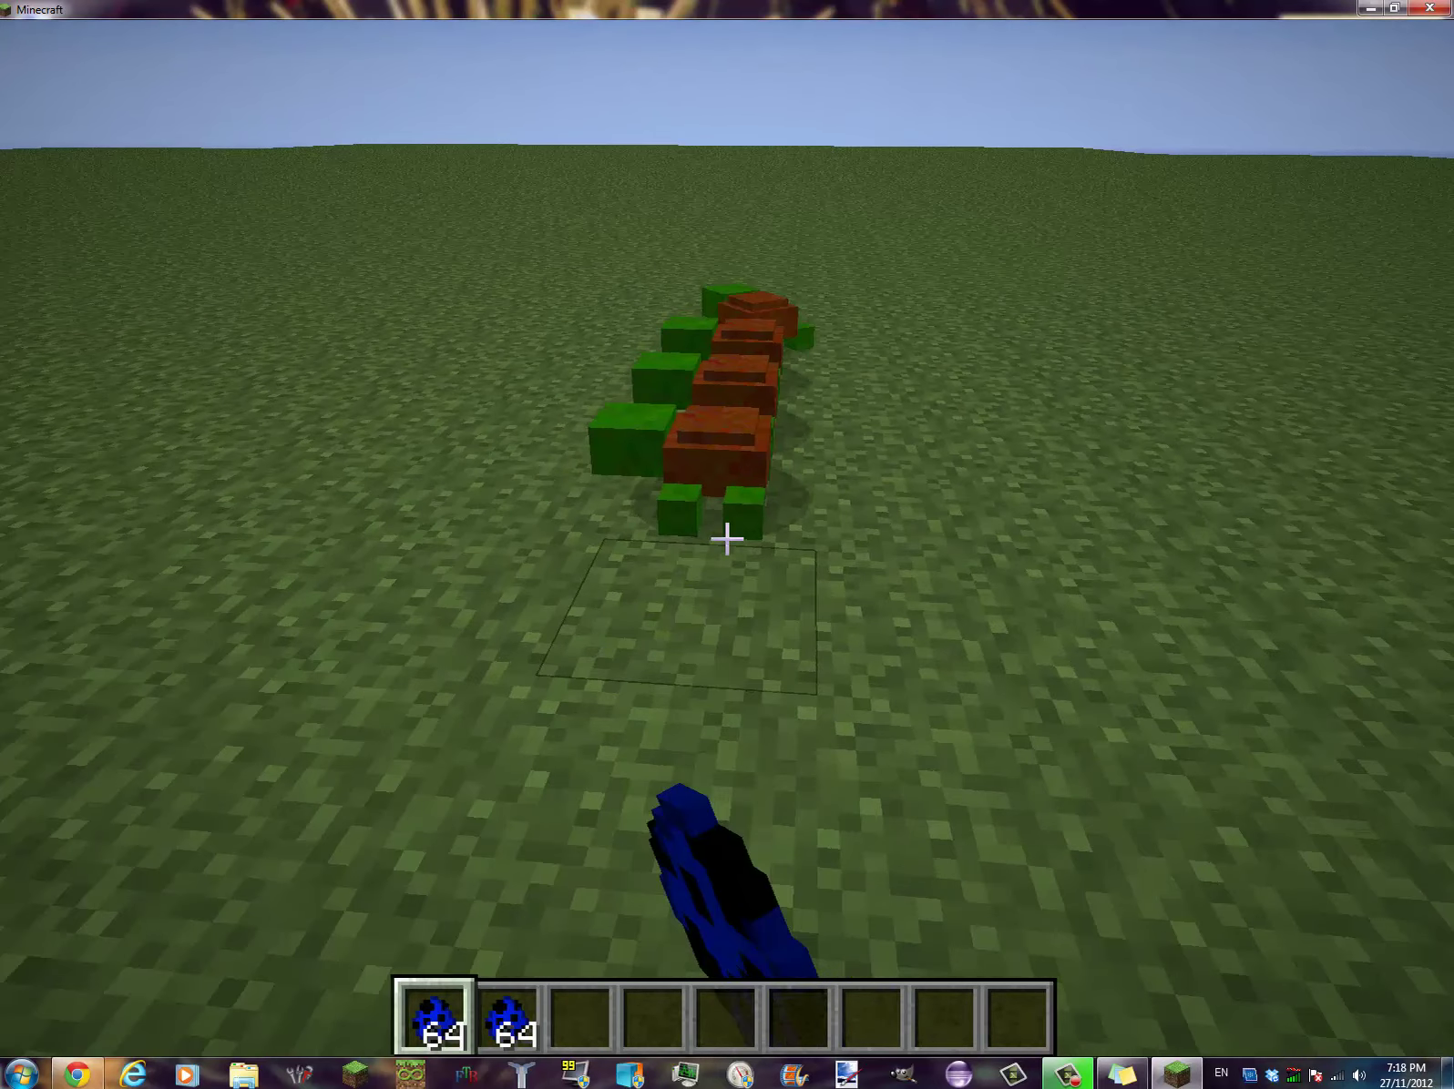
pyautogui.rightClick(727, 540)
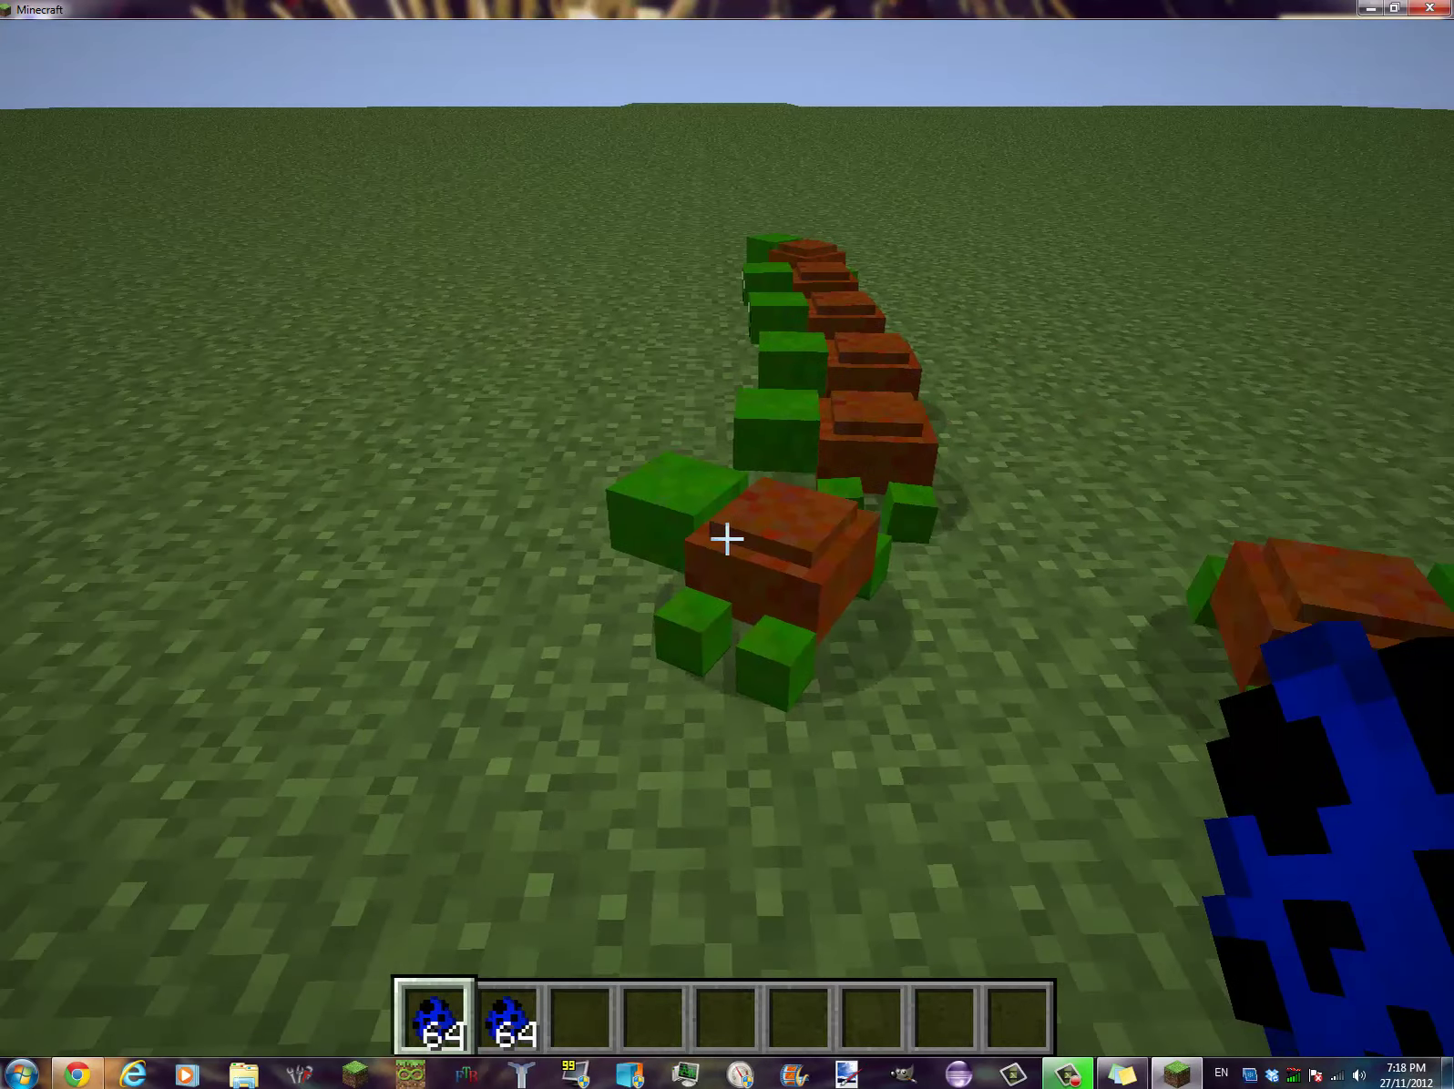
pyautogui.scroll(-1, 726, 539)
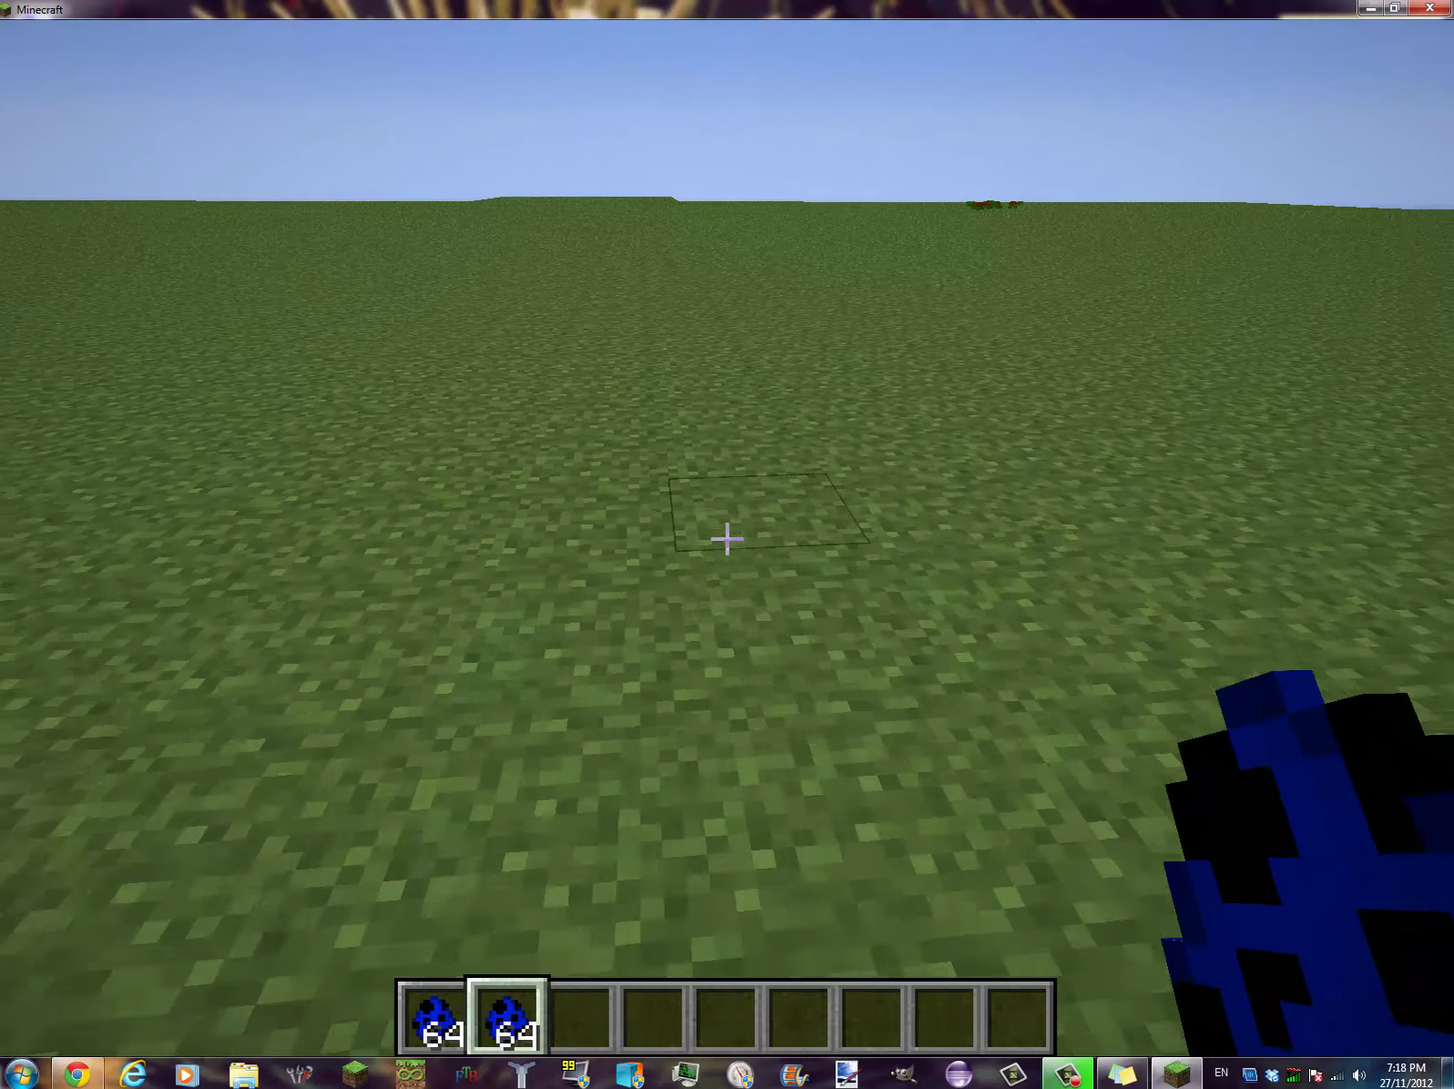
pyautogui.press('w')
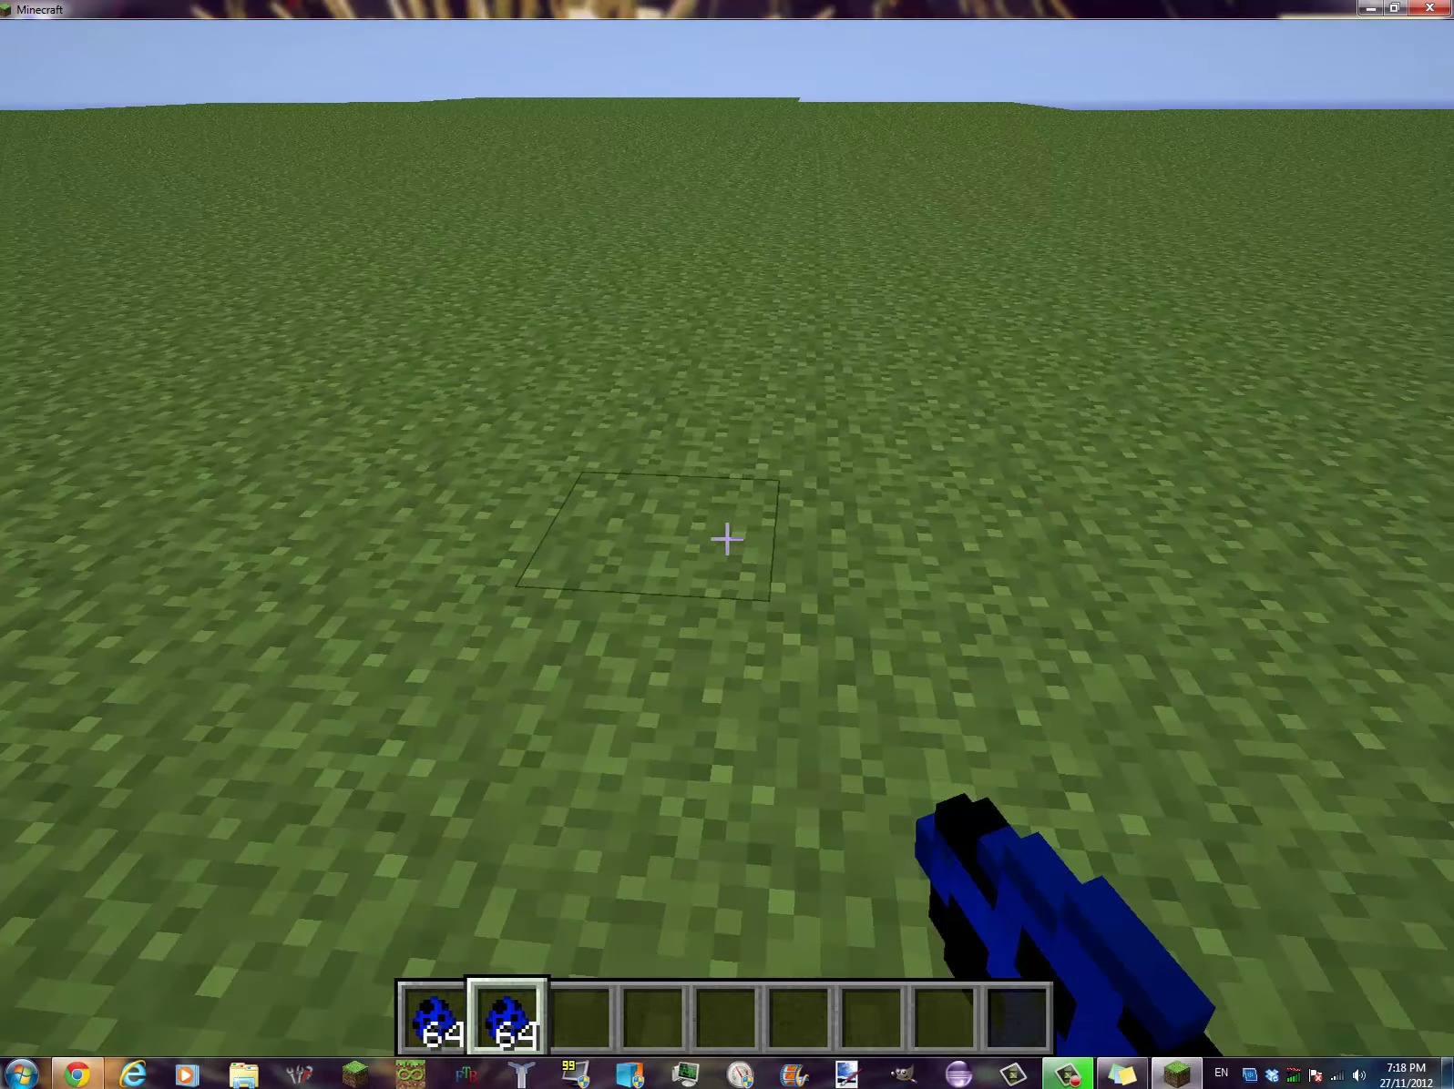
# - Spawn a second row of turtles on the ground from the slot 2 egg stack
pyautogui.rightClick(727, 539)
pyautogui.rightClick(727, 539)
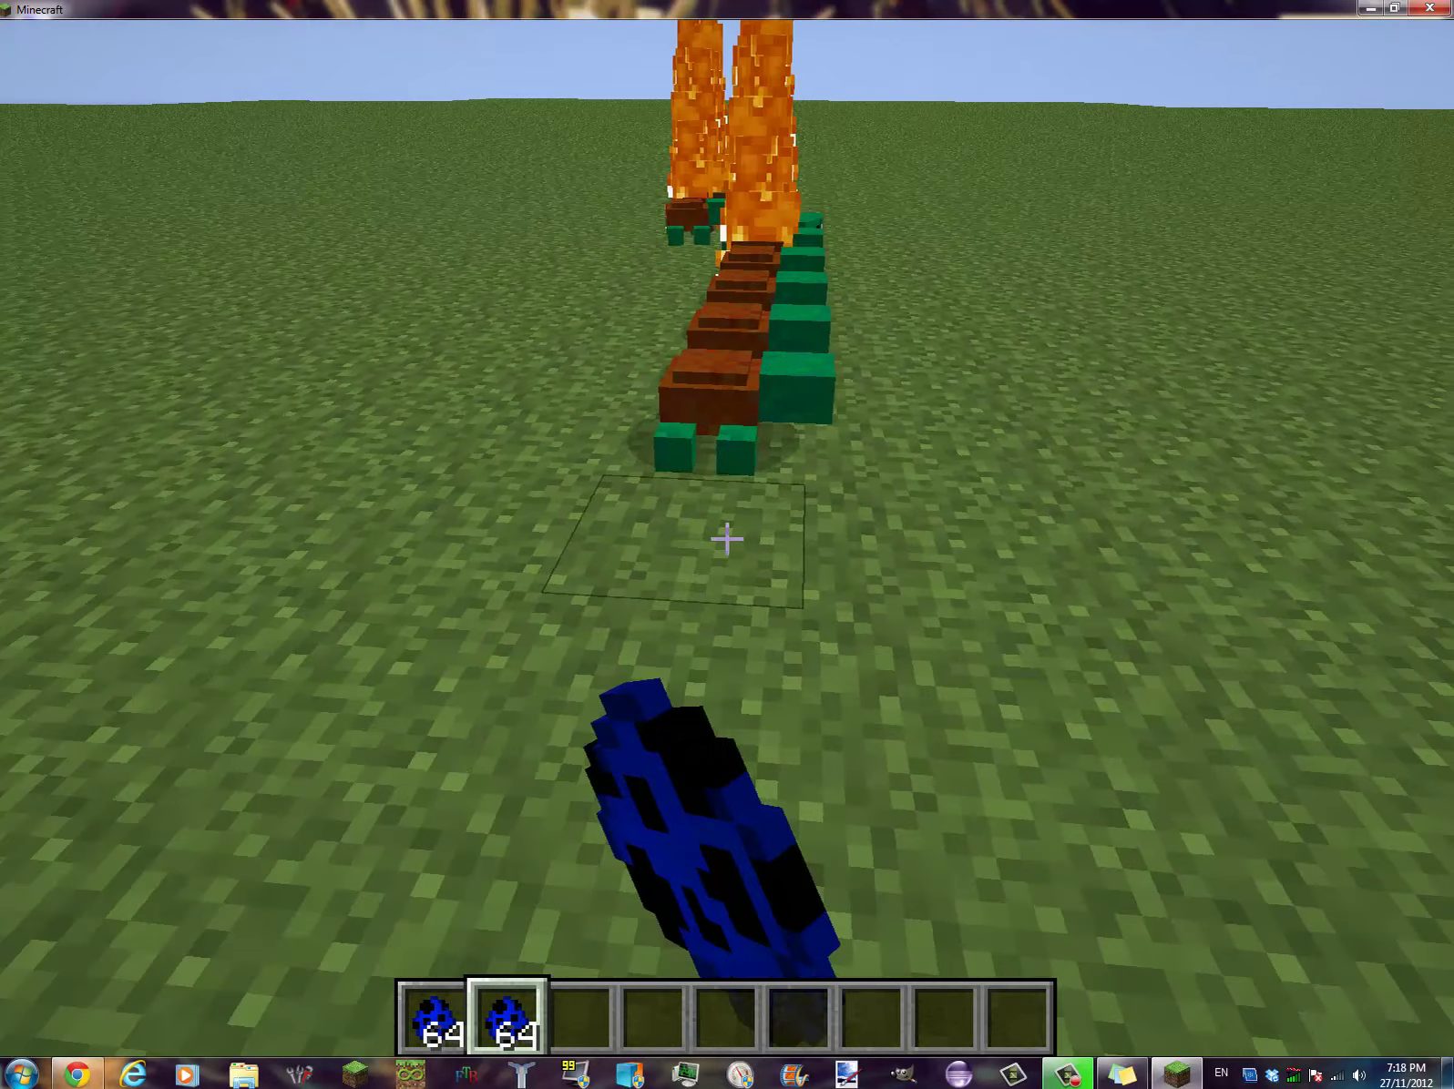
pyautogui.rightClick(727, 539)
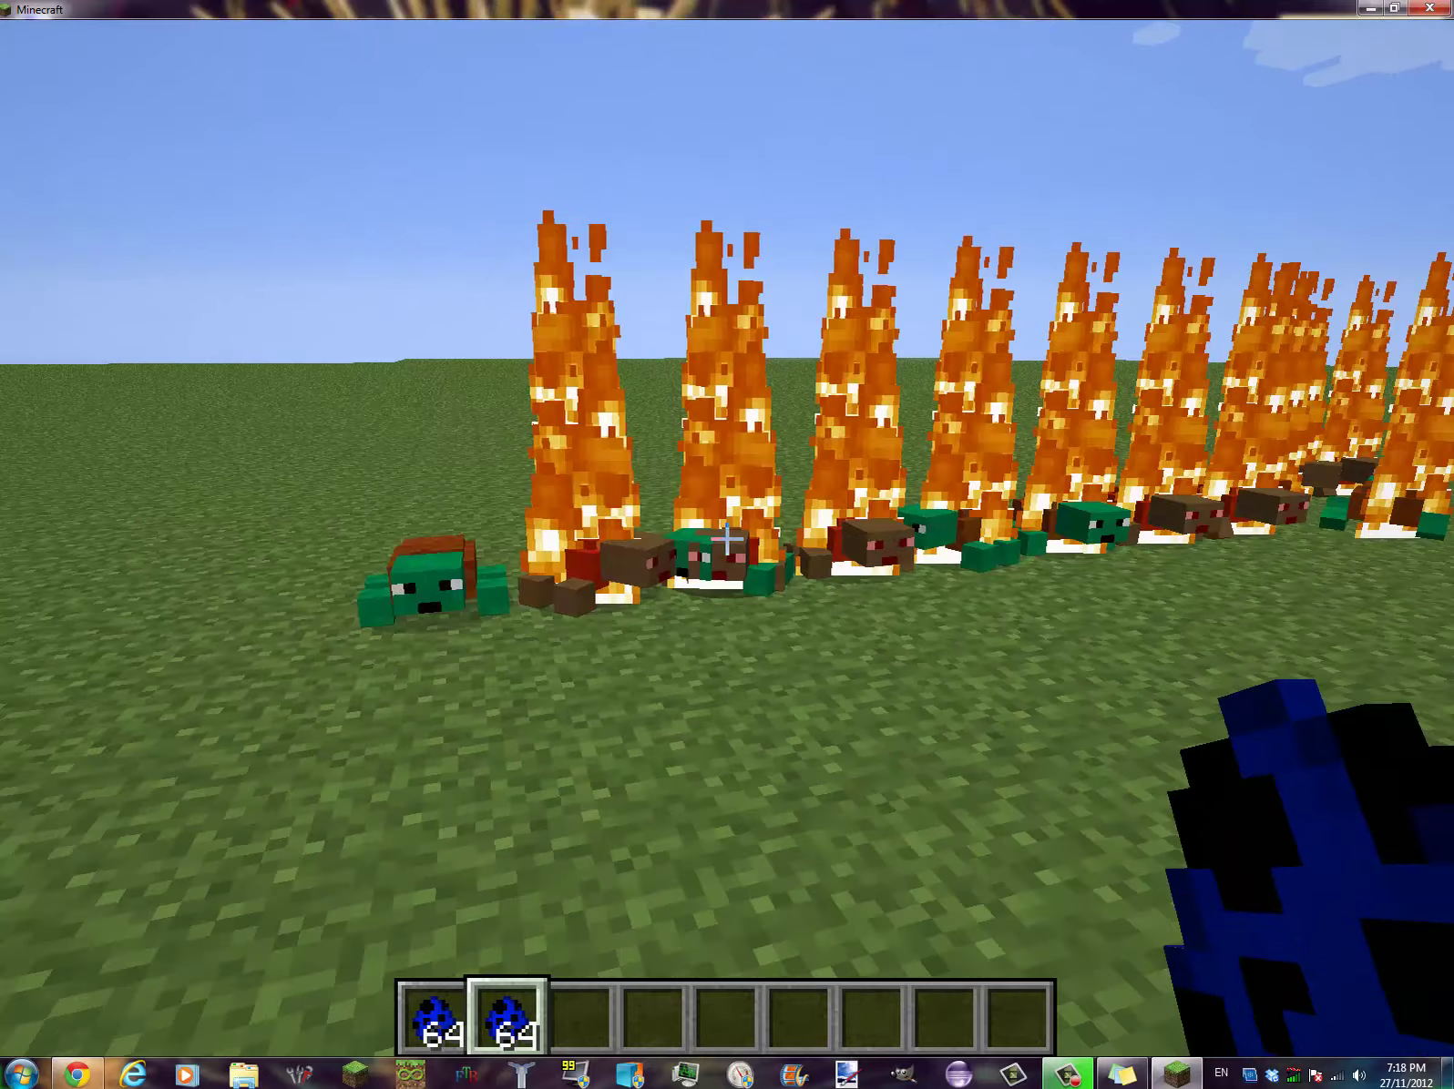
pyautogui.rightClick(727, 540)
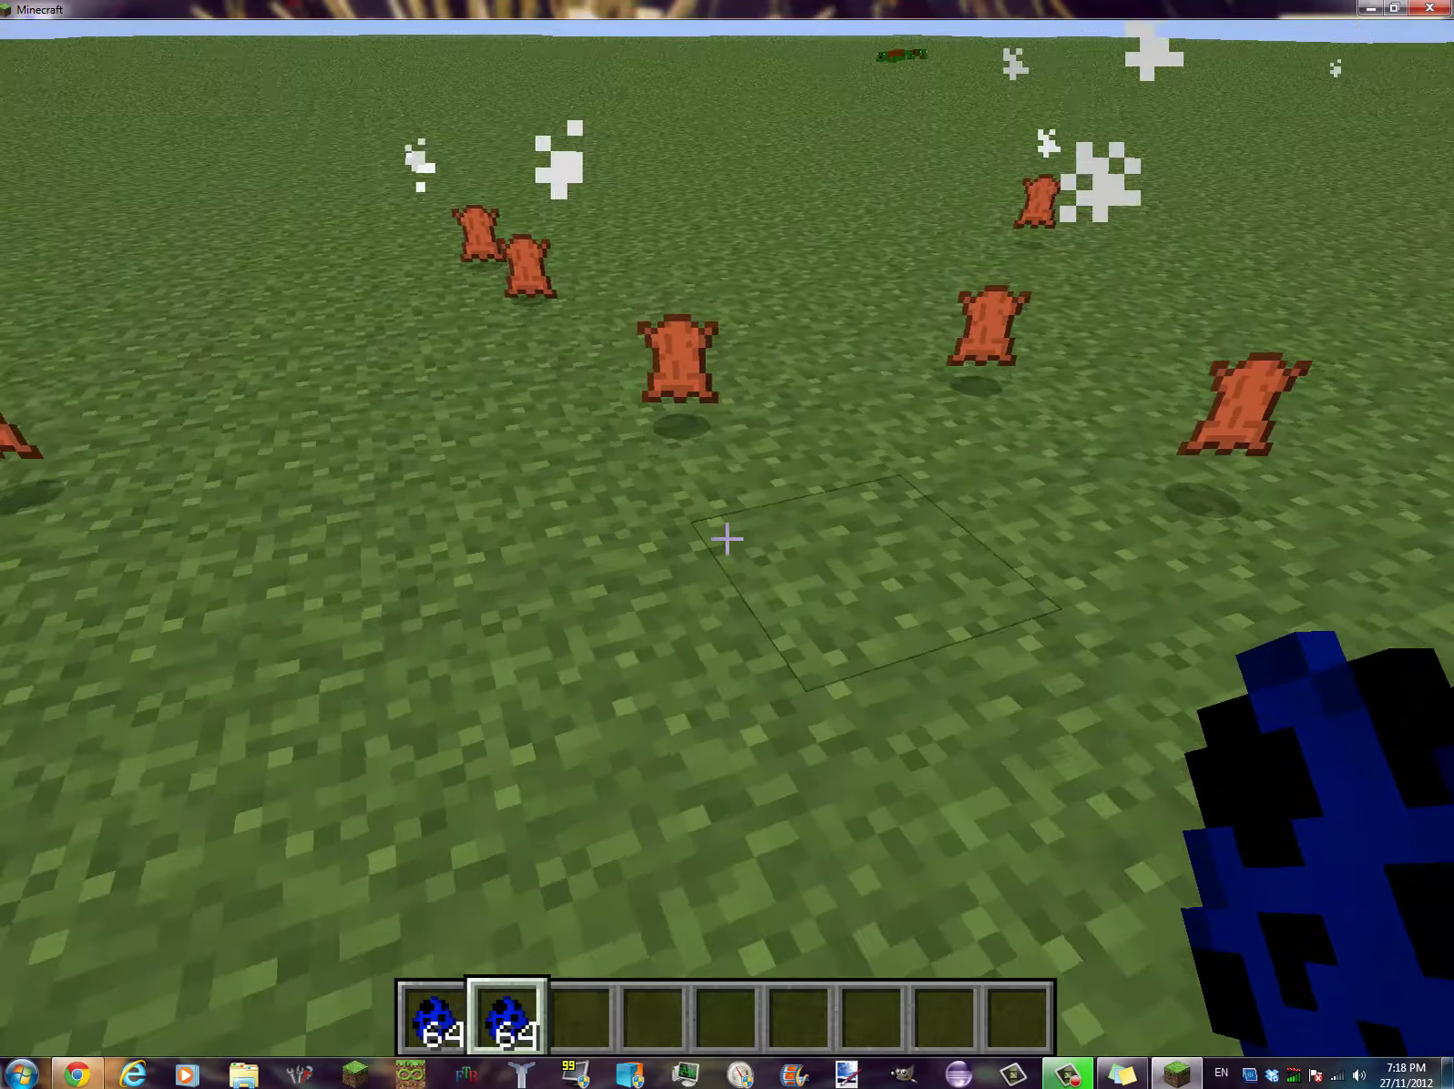
# - Walk over the dropped leather to collect 16 pieces into the hotbar
pyautogui.press('w')
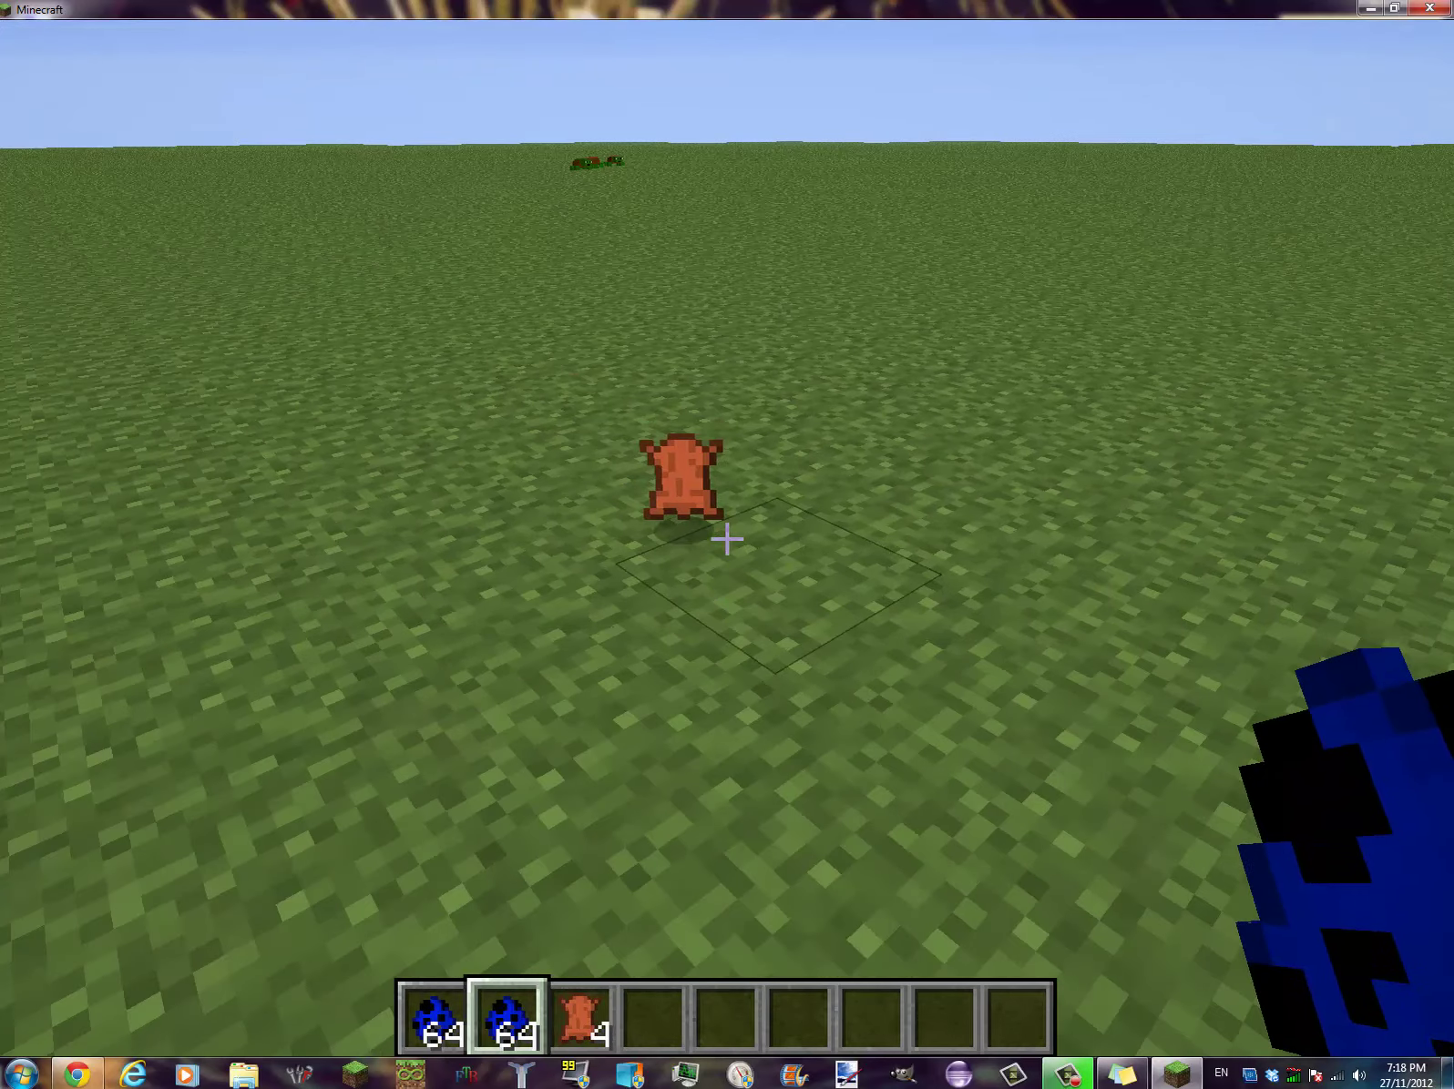
pyautogui.press('w')
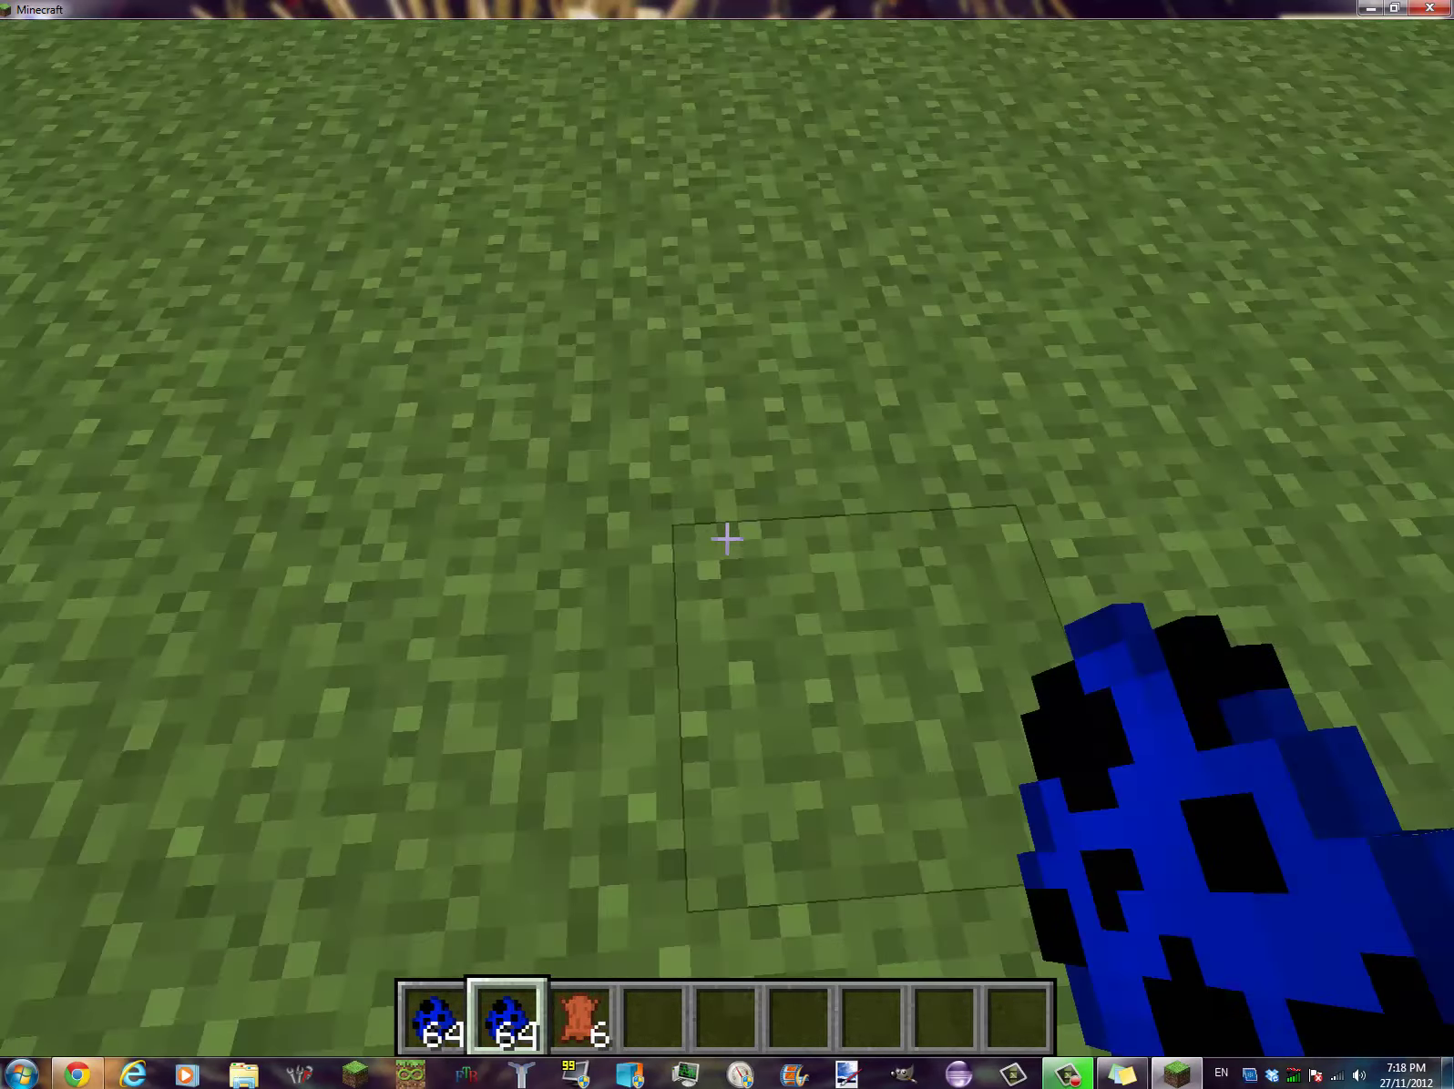
pyautogui.press('w')
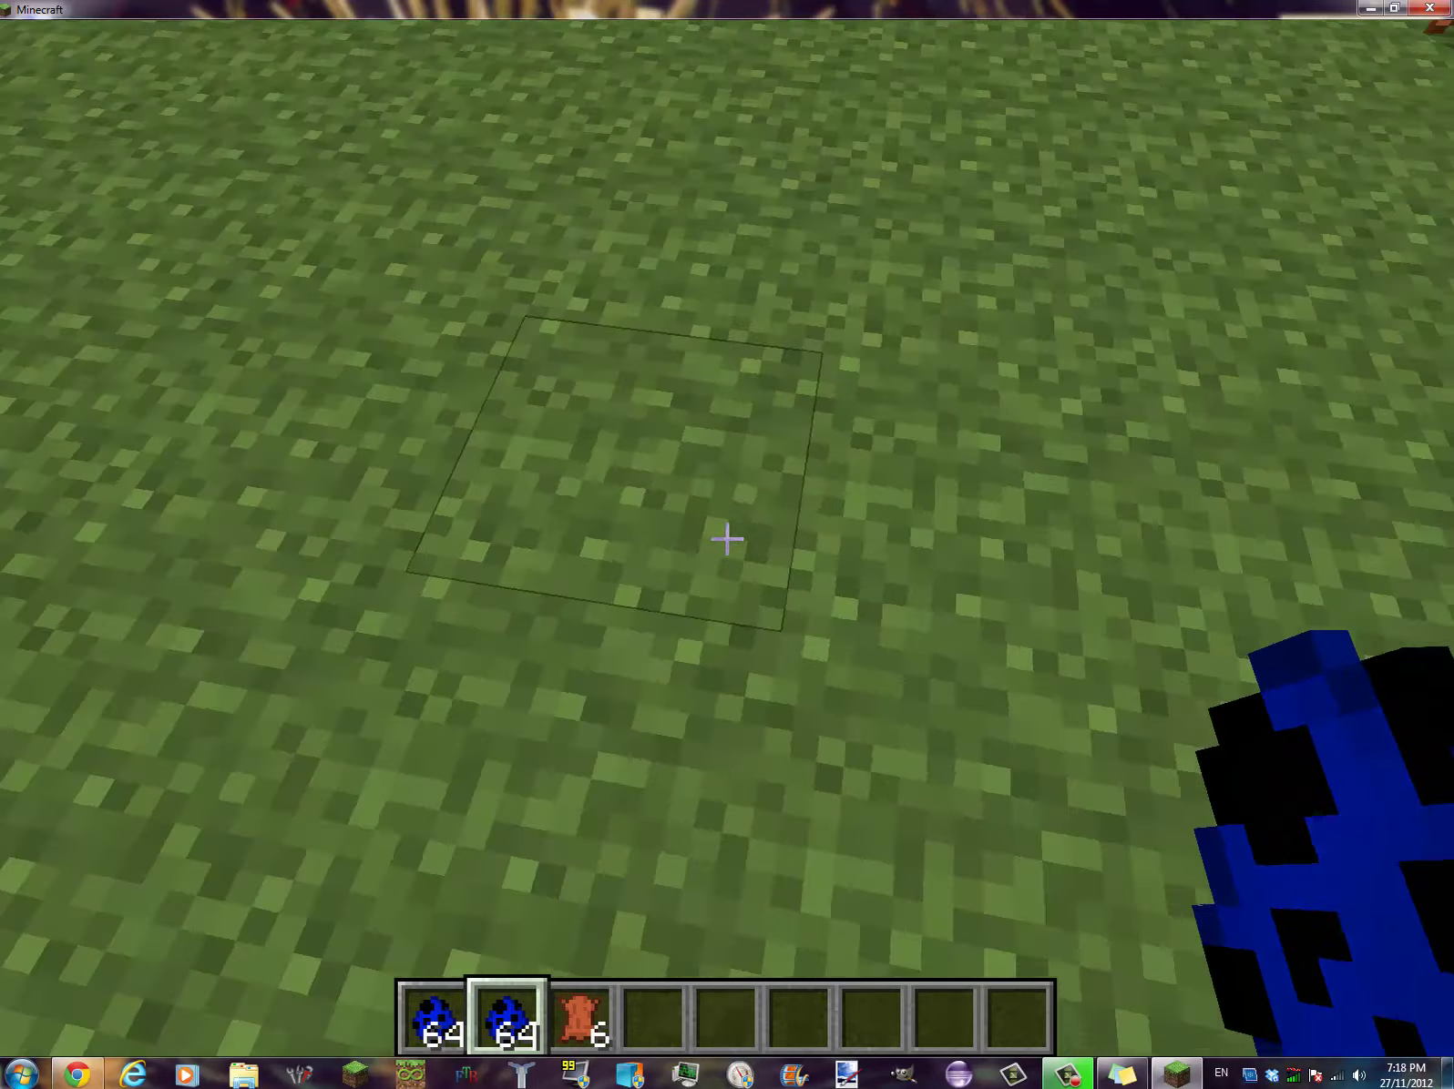
pyautogui.press('w')
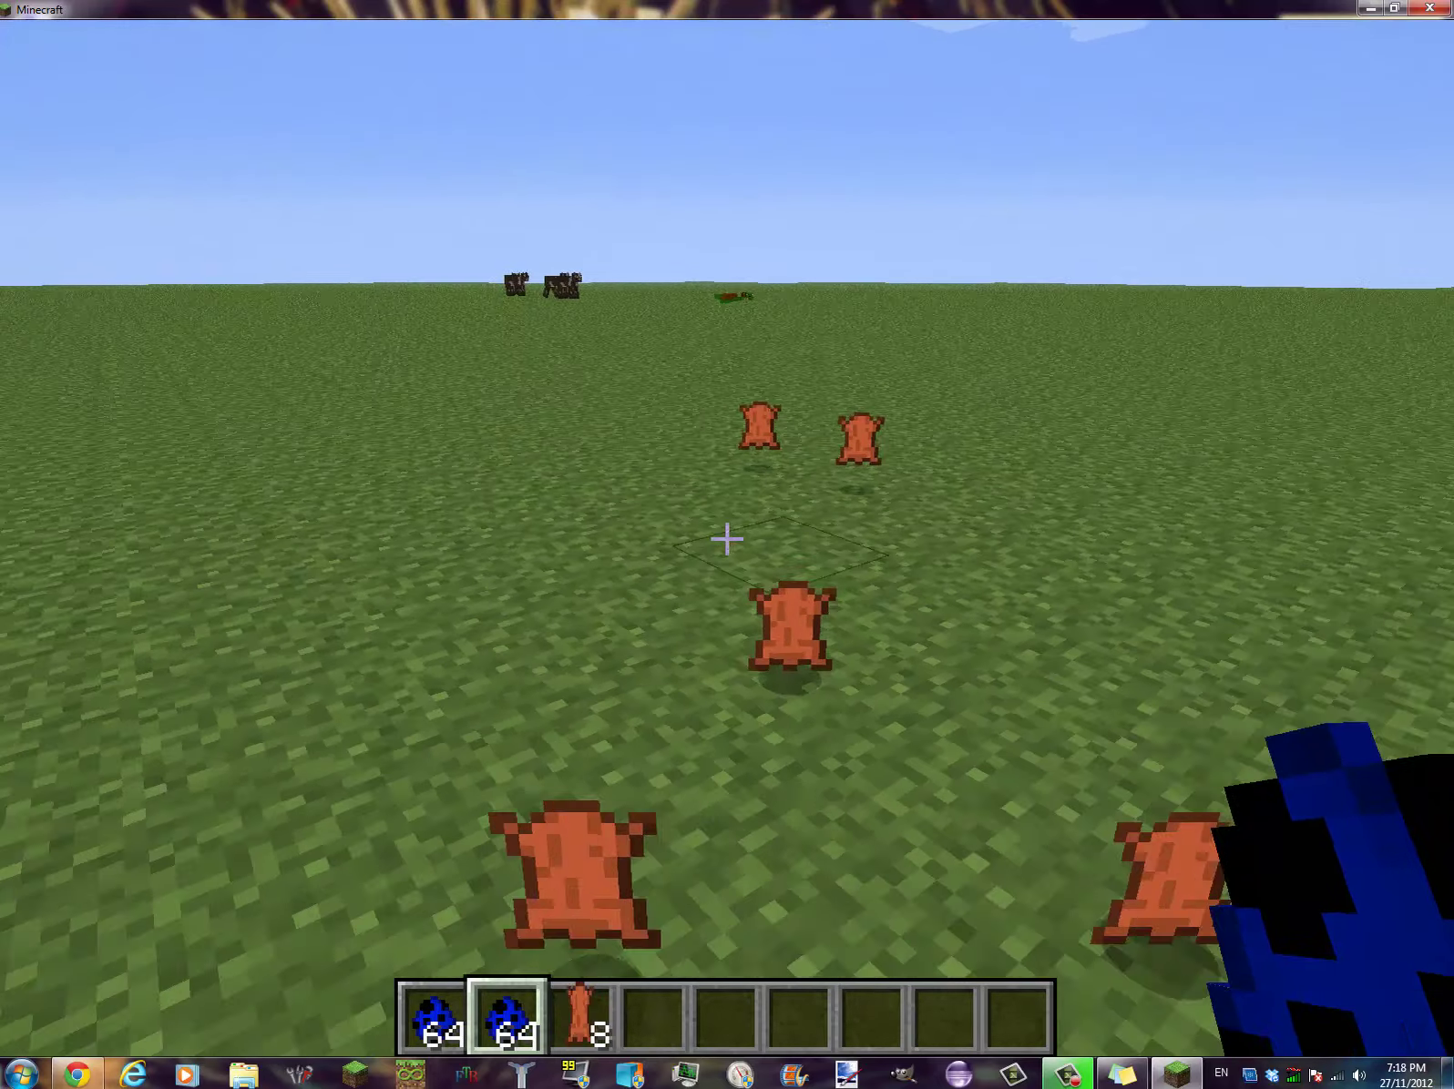
pyautogui.press('w')
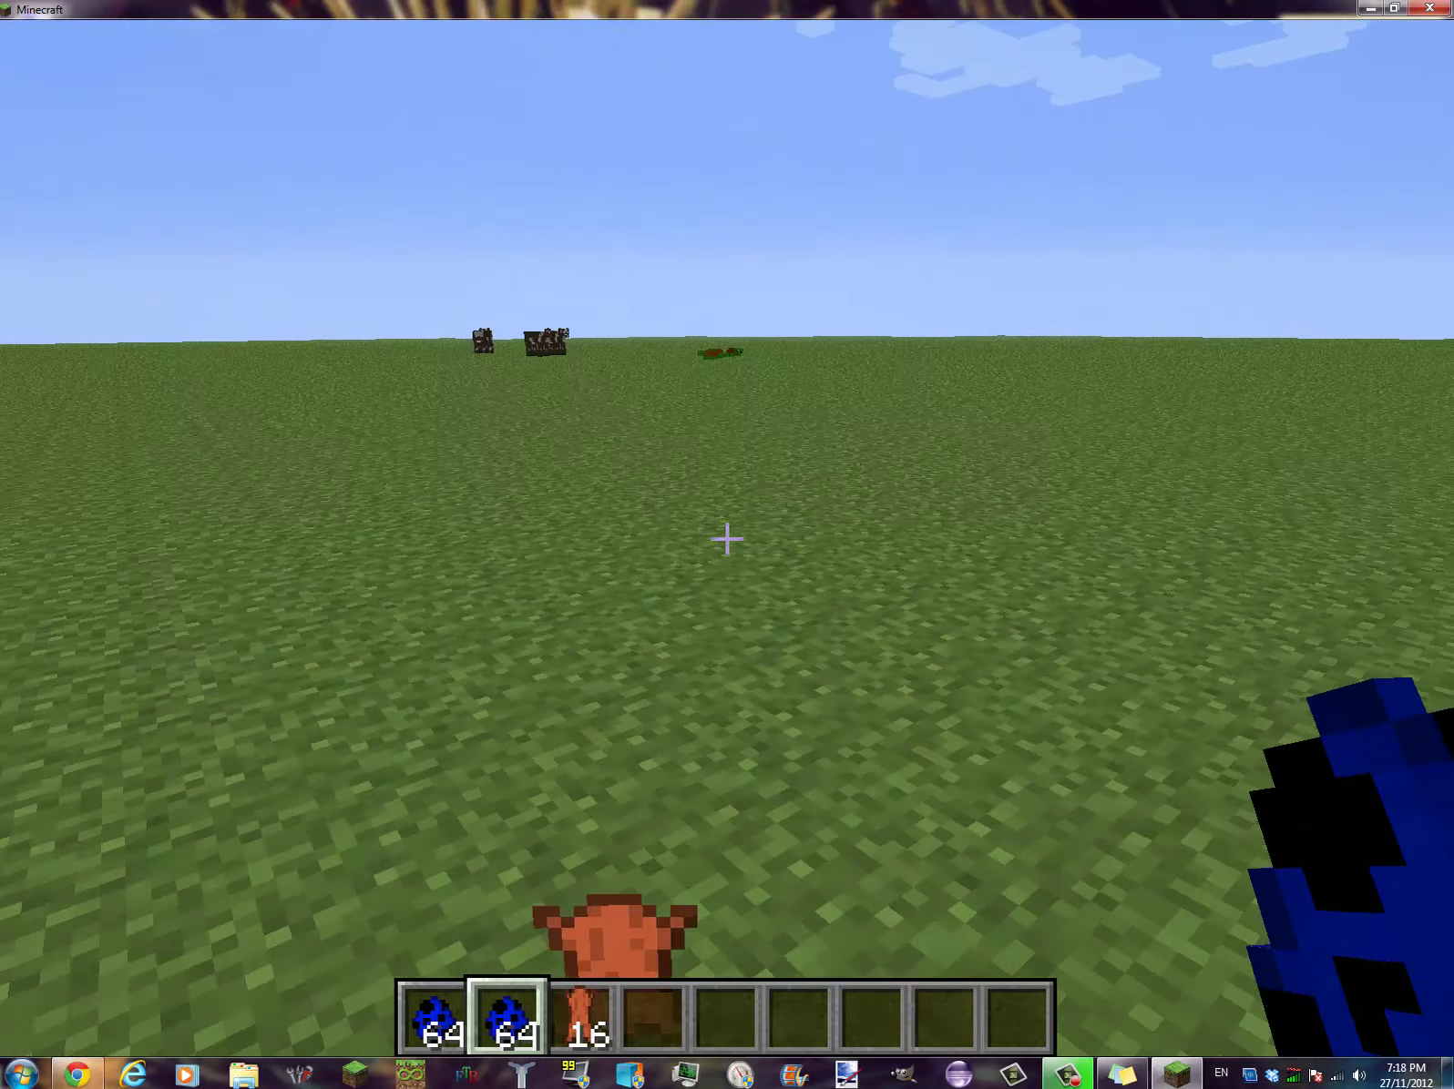